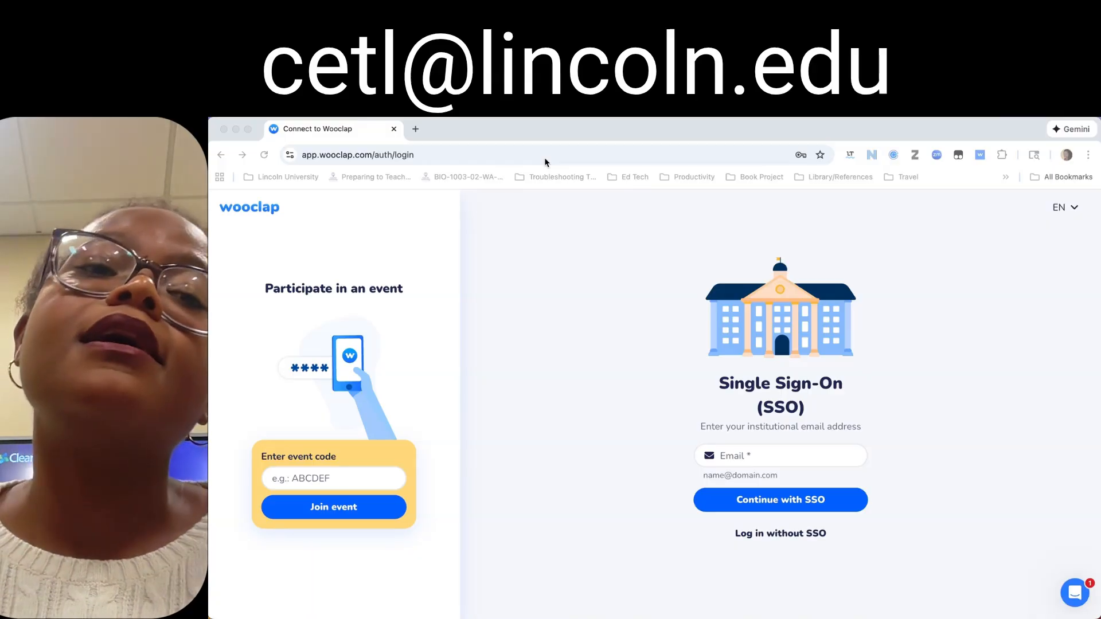
# Step: Go to the Wooclap website and open its login page
pyautogui.click(453, 153)
pyautogui.write('ww')
pyautogui.press('BackSpace')
pyautogui.press('BackSpace')
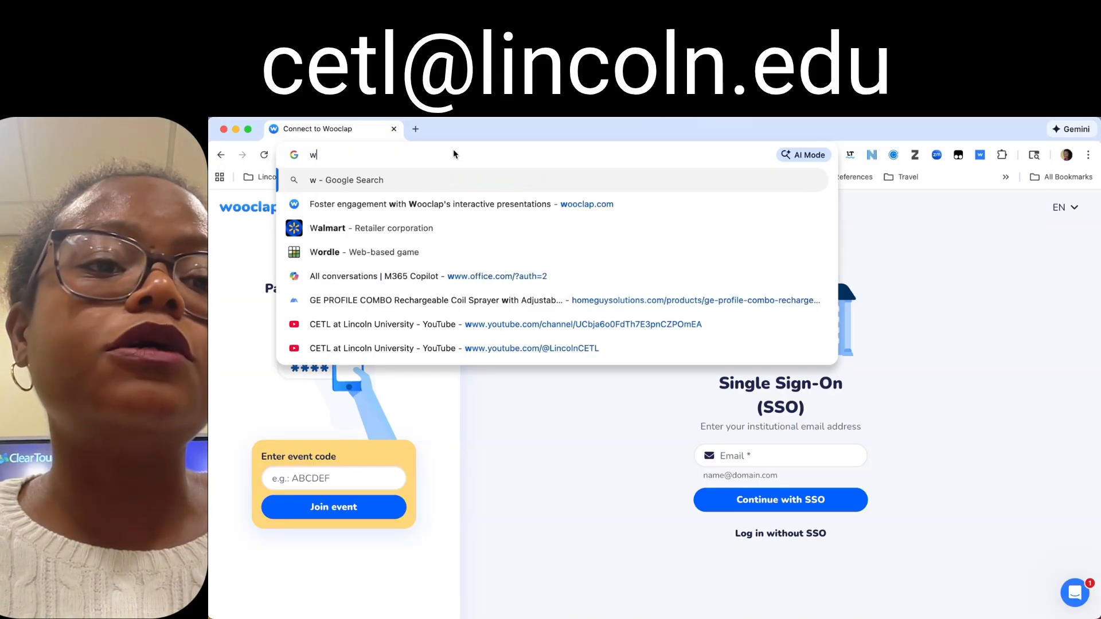
pyautogui.write('ooc')
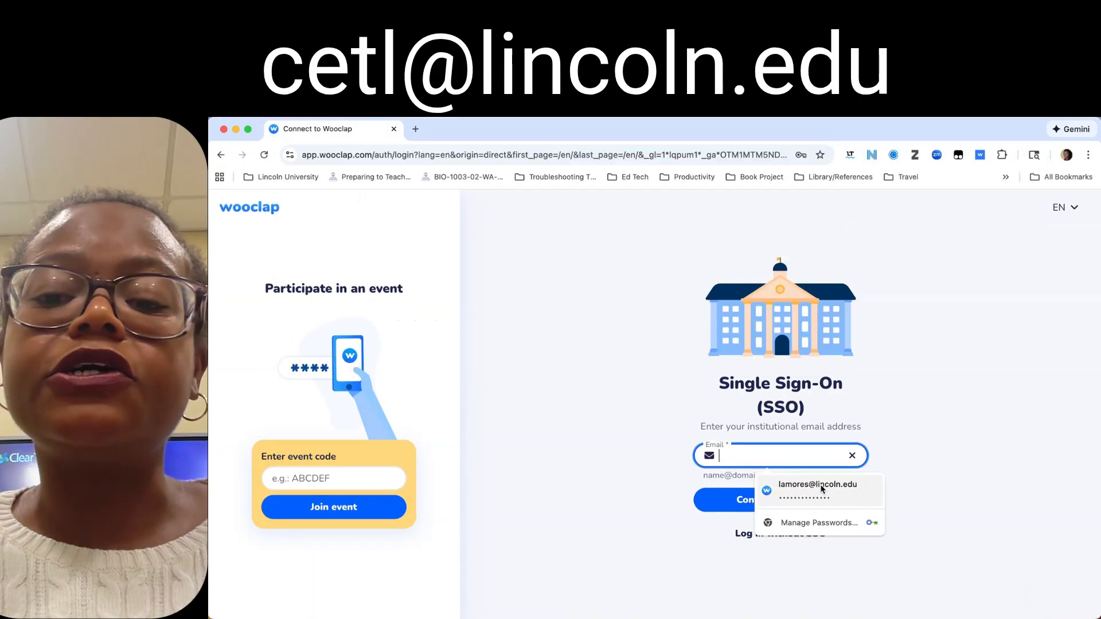
# Step: Fill in the saved institutional email, authorize the autofill with the device password, and continue with single sign-on
pyautogui.click(822, 490)
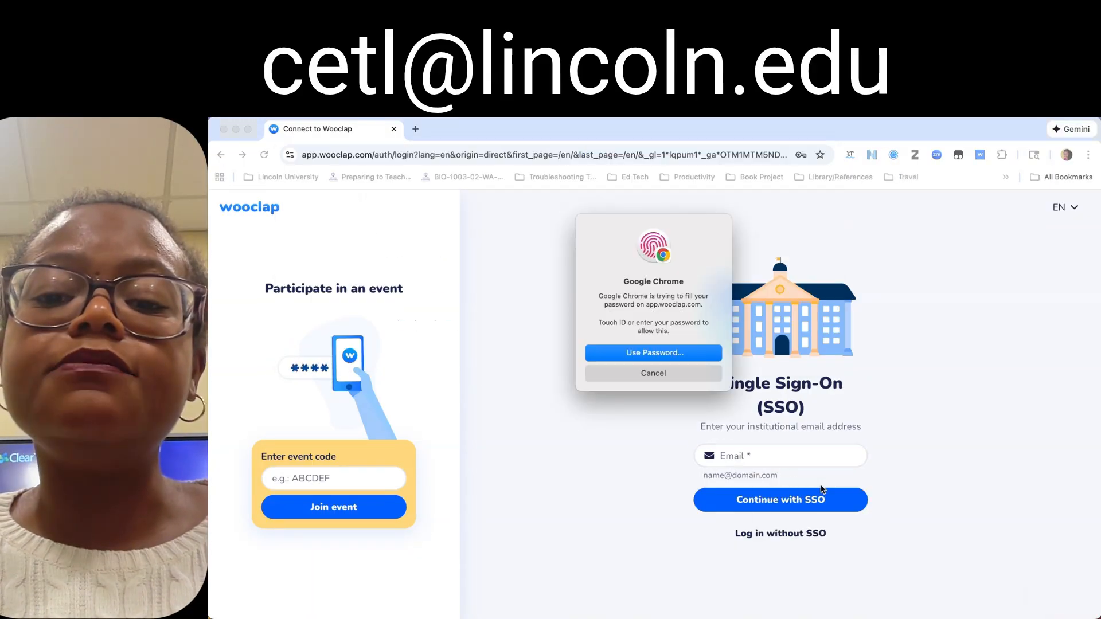
pyautogui.click(688, 354)
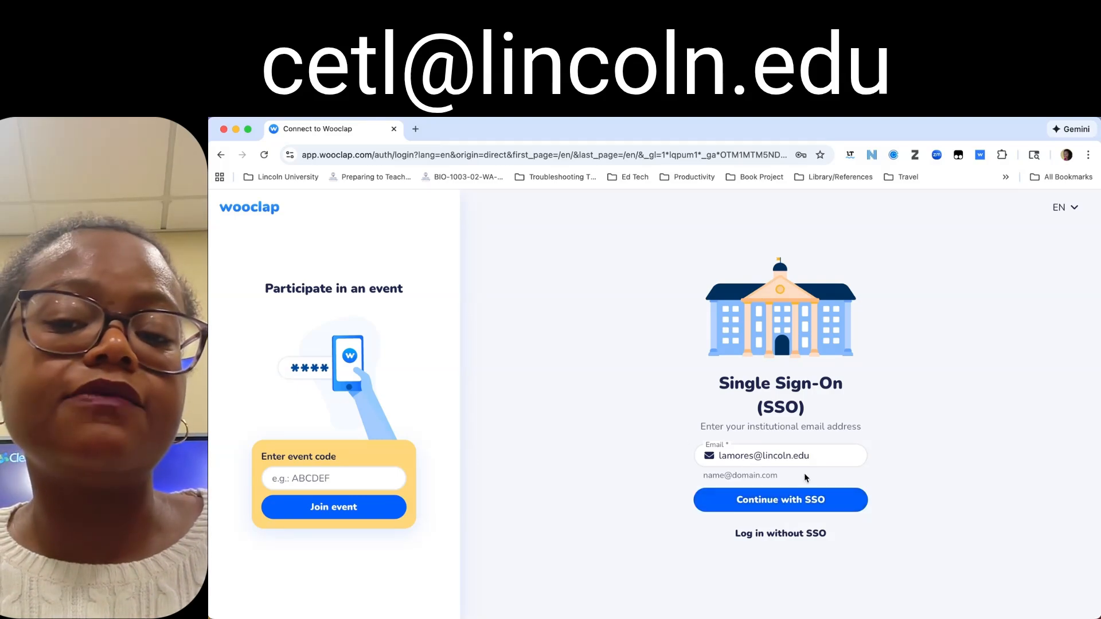
pyautogui.click(797, 503)
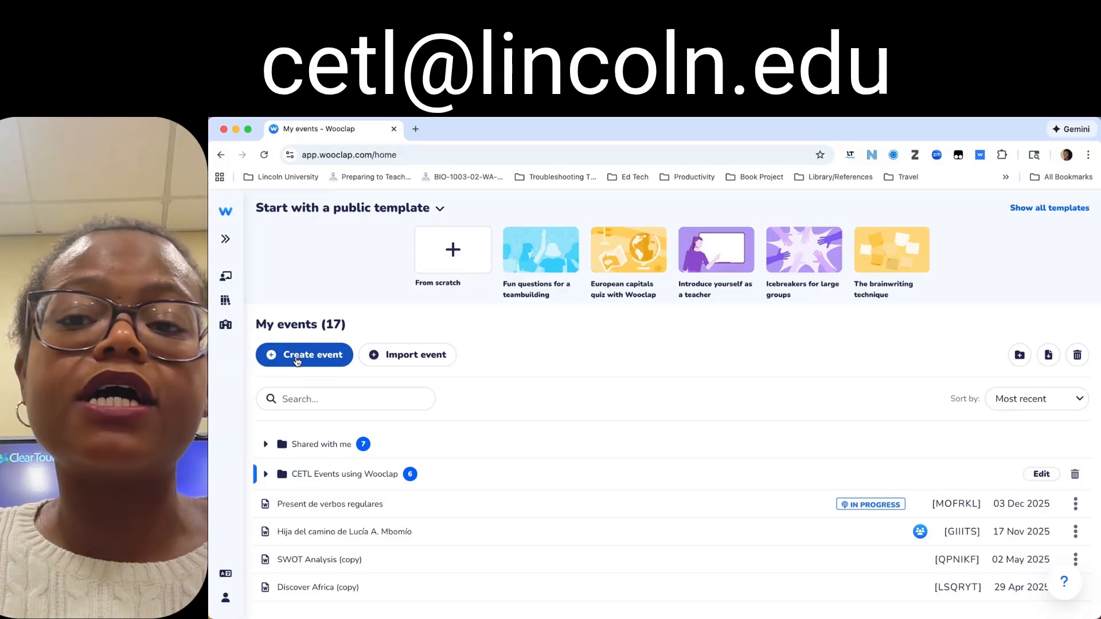
# Step: Show all event templates and browse the public templates
pyautogui.click(1029, 210)
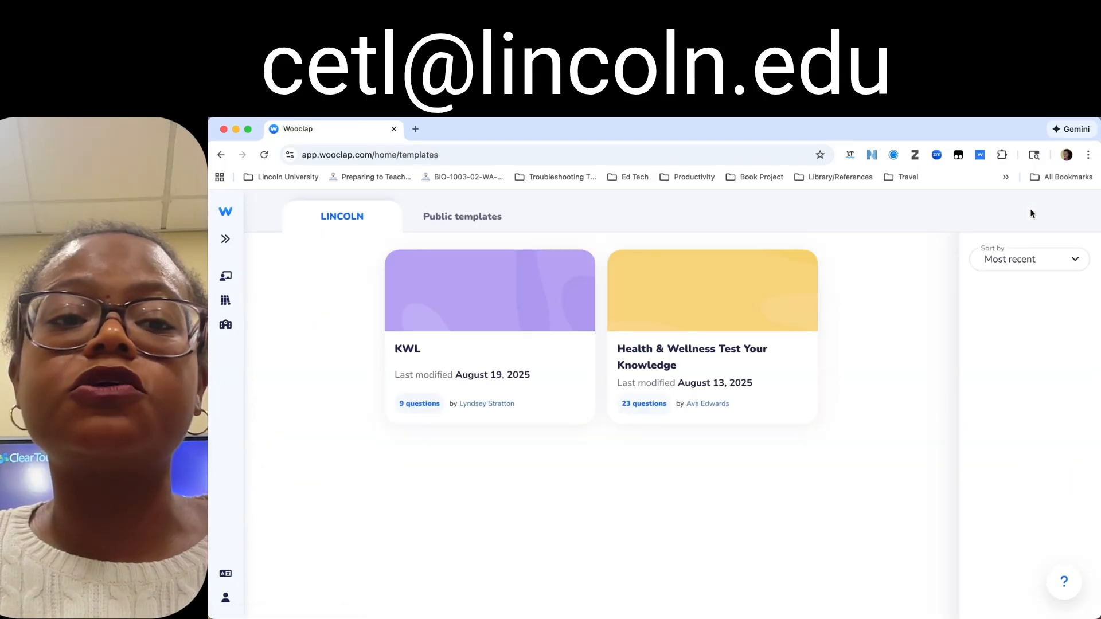
pyautogui.click(478, 217)
pyautogui.click(439, 219)
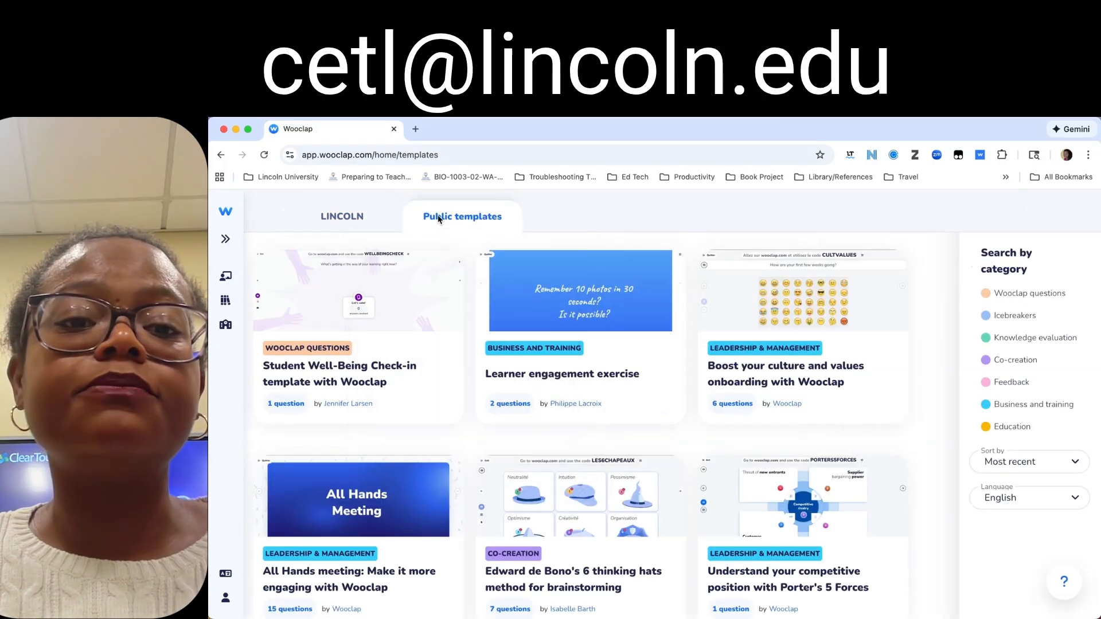
pyautogui.scroll(-1, 806, 434)
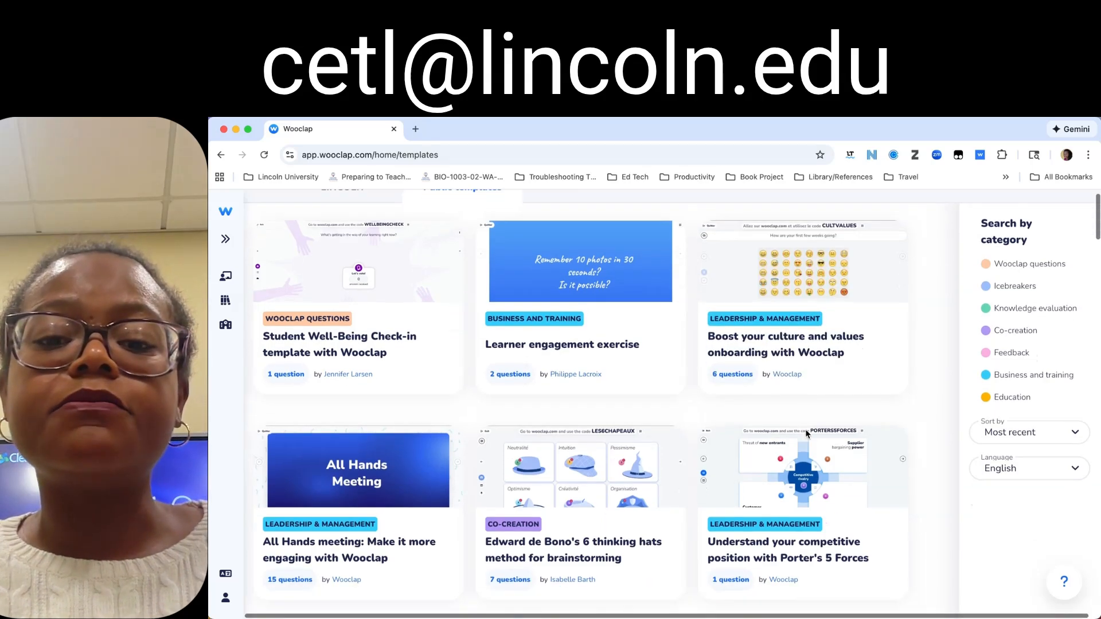
pyautogui.scroll(-10, 806, 434)
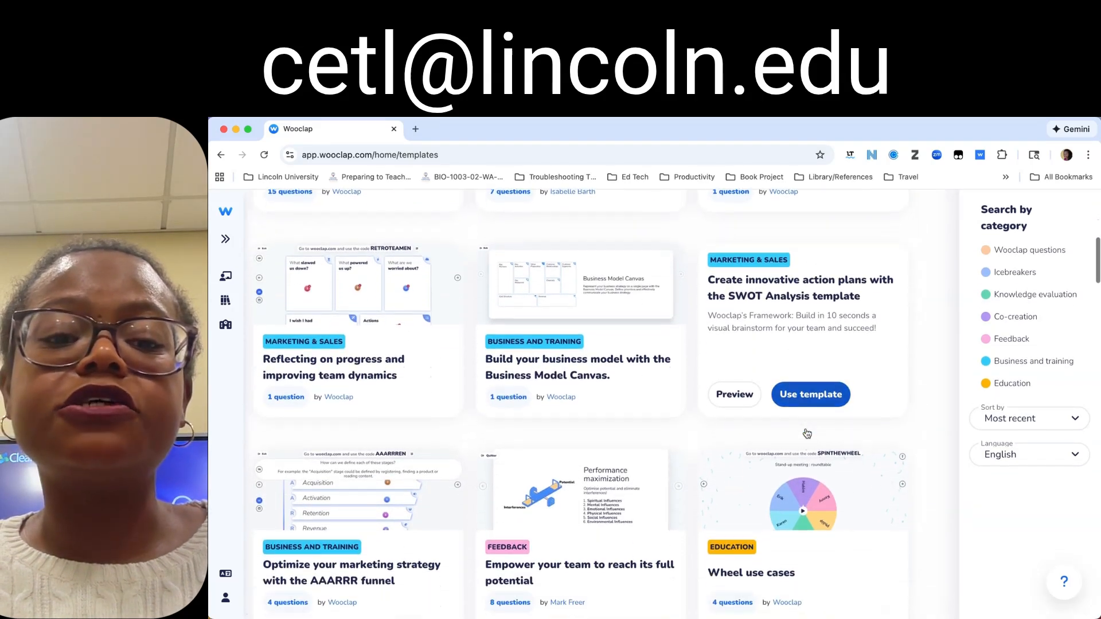
pyautogui.scroll(-5, 807, 434)
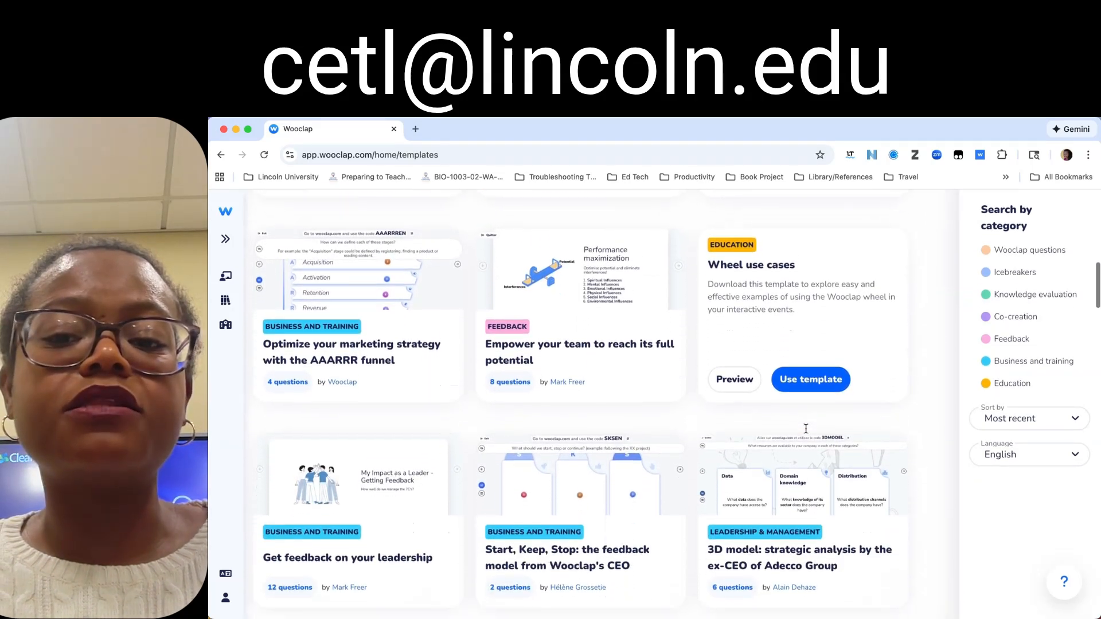
pyautogui.scroll(-4, 806, 429)
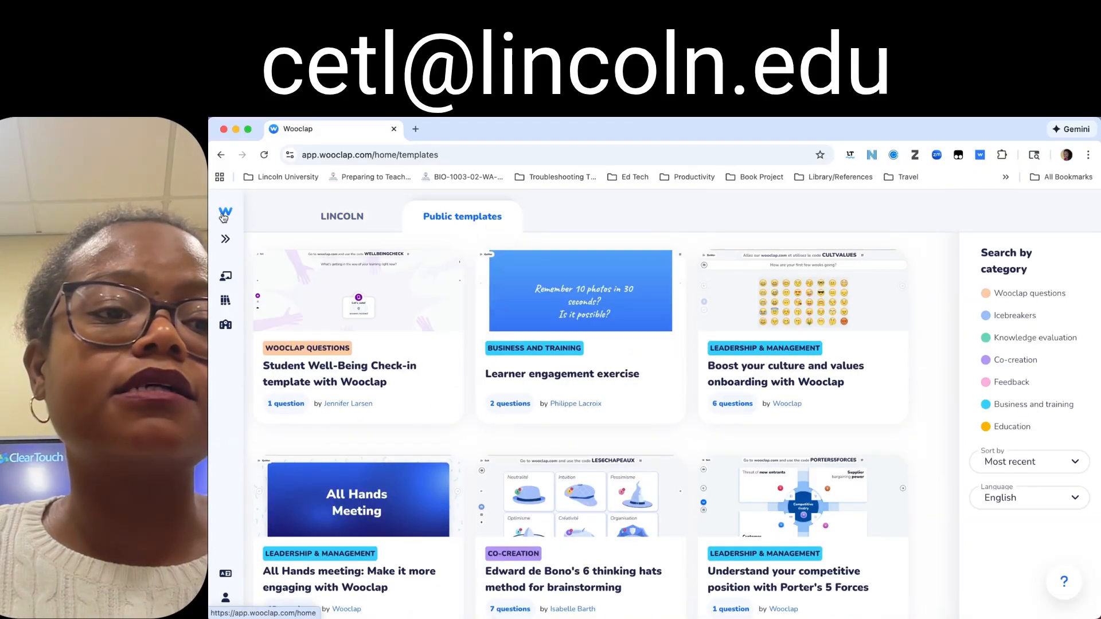
# Step: Return to the home page and create a new event named "Regular Present Tense"
pyautogui.click(225, 213)
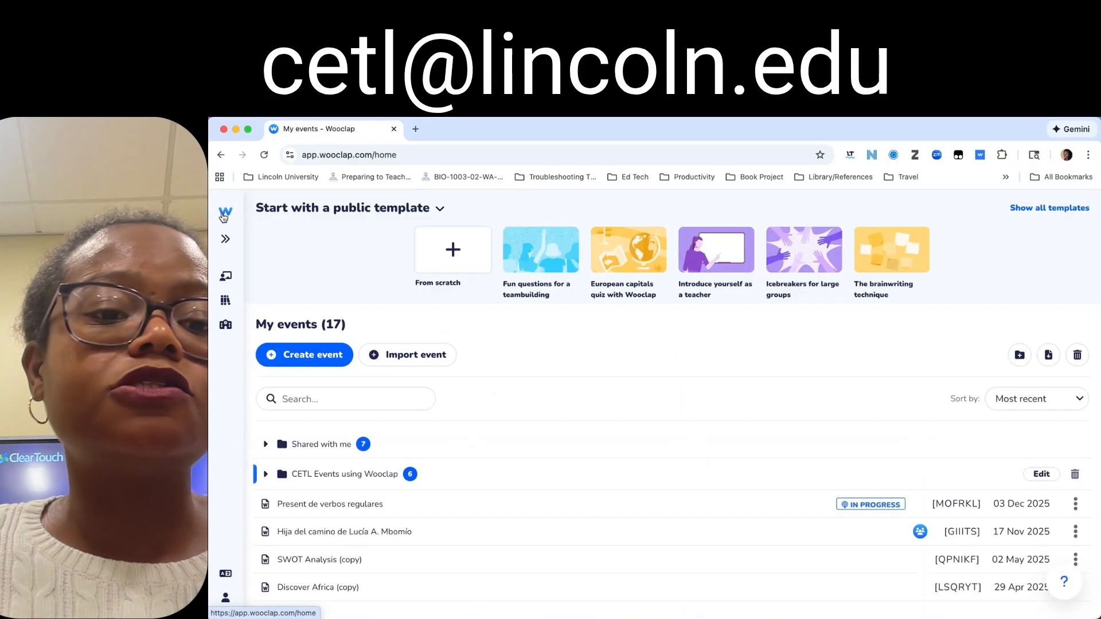
pyautogui.click(306, 359)
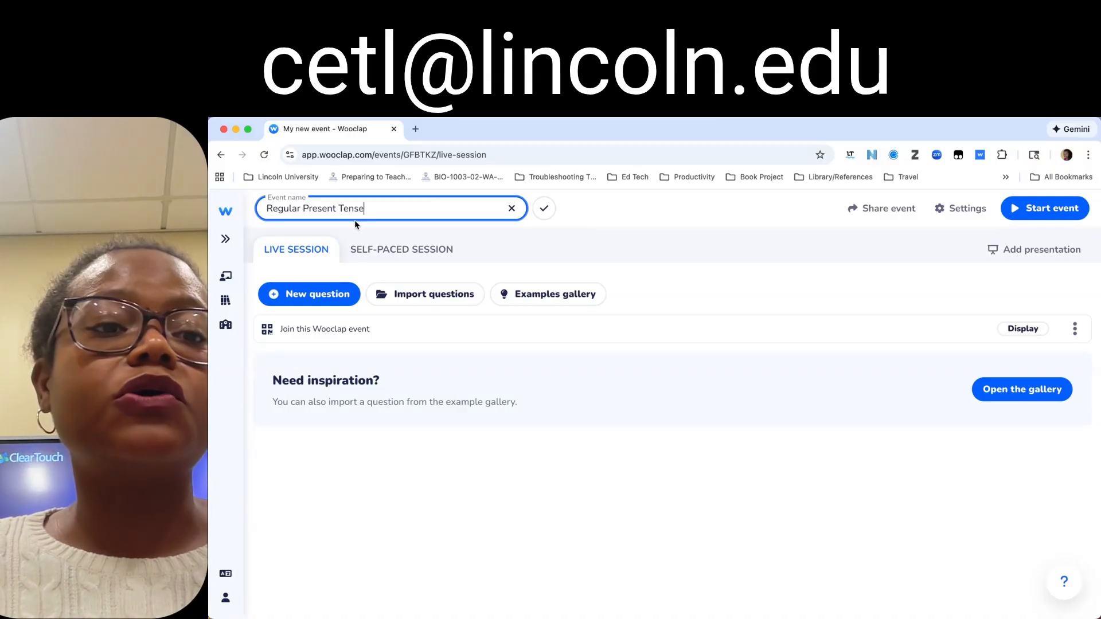
pyautogui.click(545, 208)
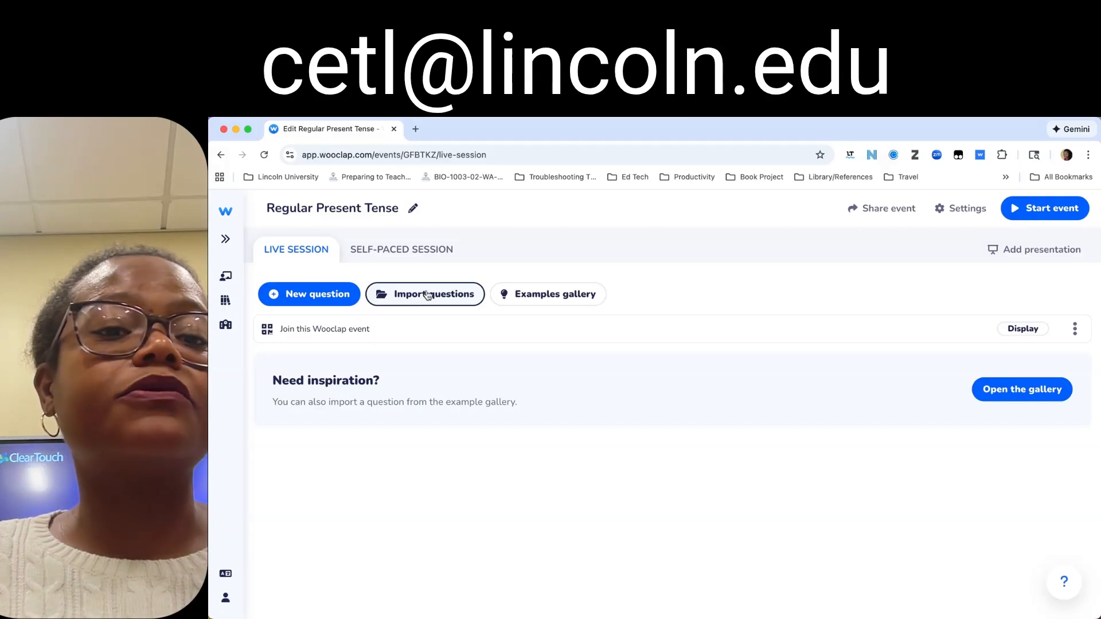
# Step: Examine the example questions by subject in the examples gallery, including sciences, health, economy and art, and return to the event
pyautogui.click(551, 297)
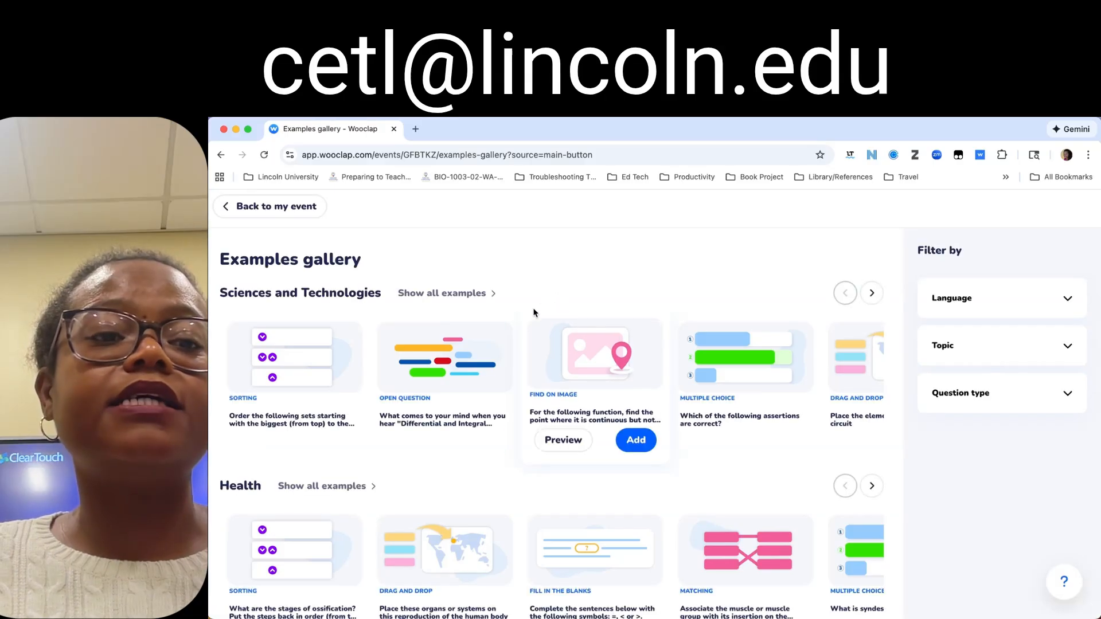
pyautogui.moveTo(443, 390)
pyautogui.scroll(-1, 443, 387)
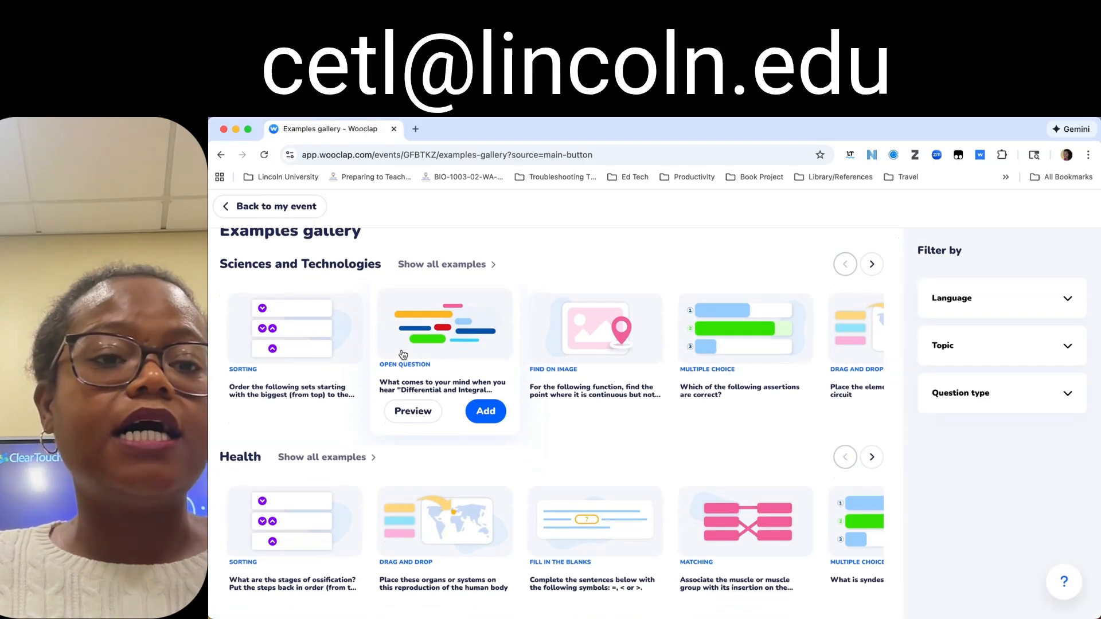
pyautogui.moveTo(331, 299)
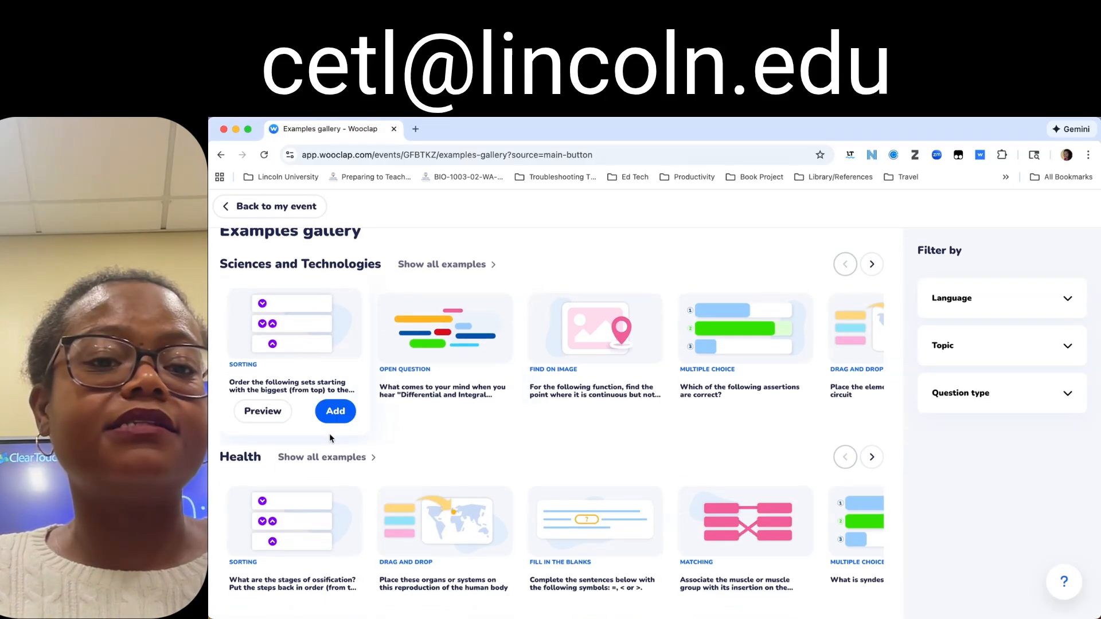
pyautogui.scroll(-3, 329, 429)
pyautogui.scroll(-9, 330, 433)
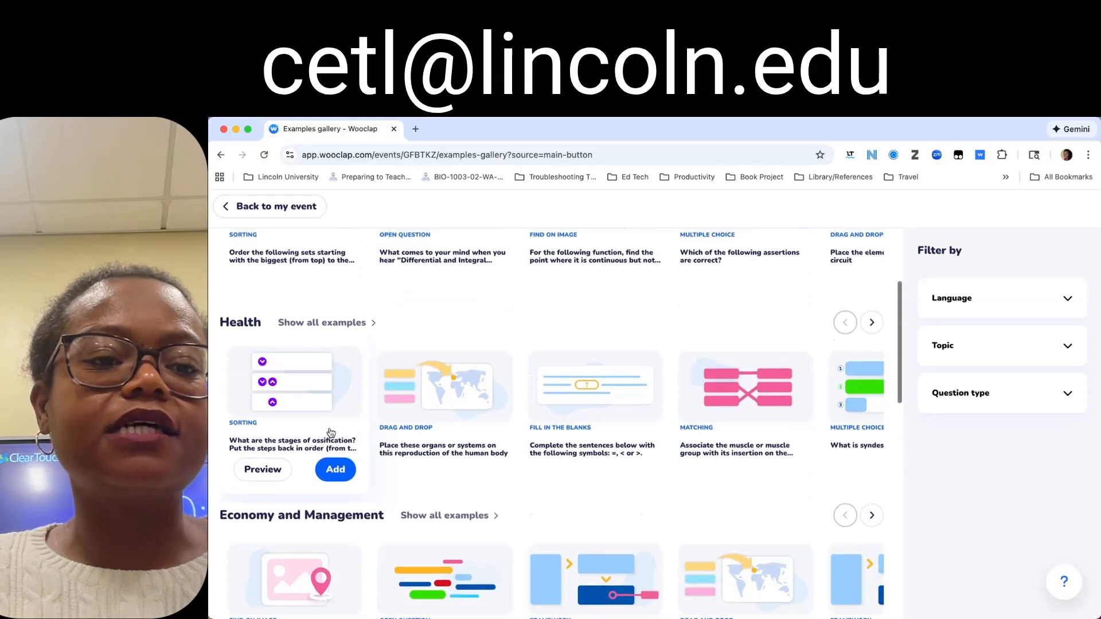
pyautogui.scroll(-6, 331, 433)
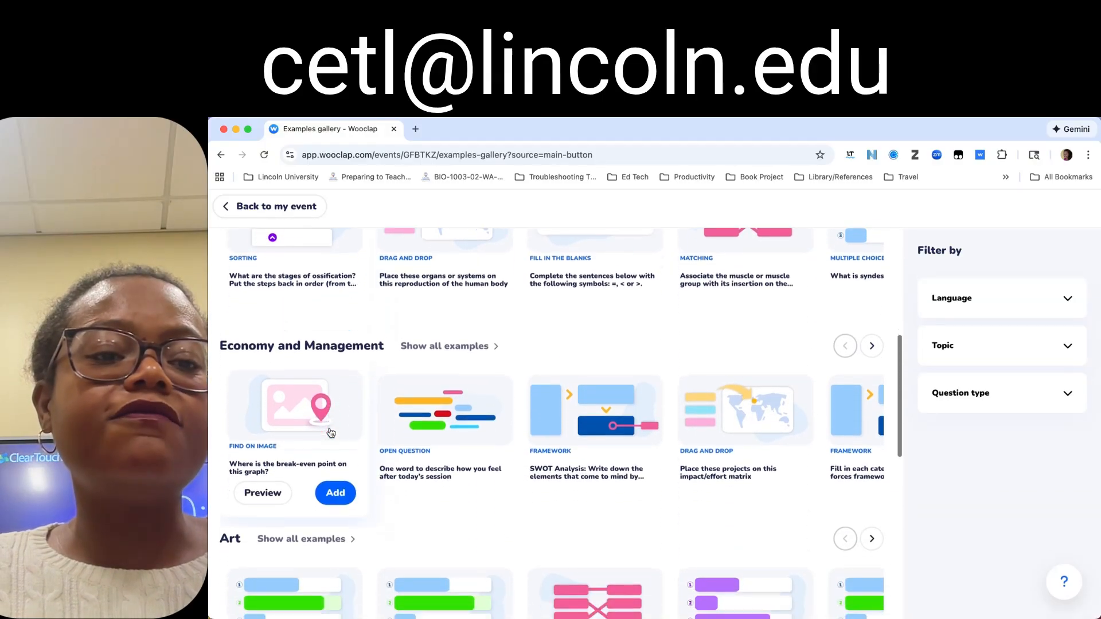
pyautogui.scroll(-5, 330, 433)
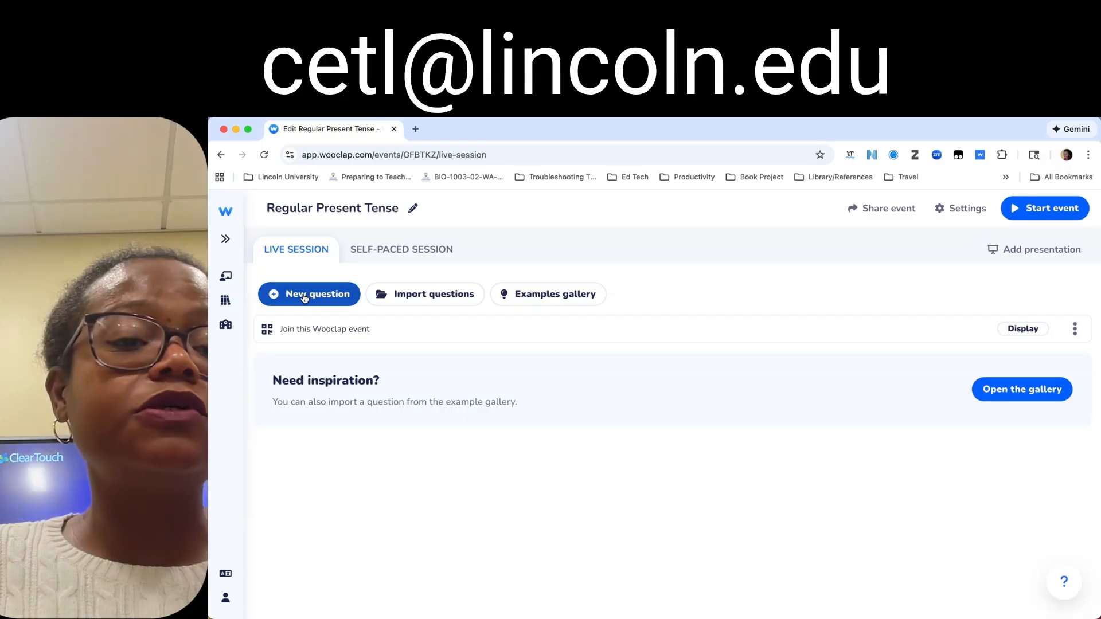
# Step: Start a new question and preview the available question types for assessing understanding, gathering feedback and showcasing information
pyautogui.click(303, 296)
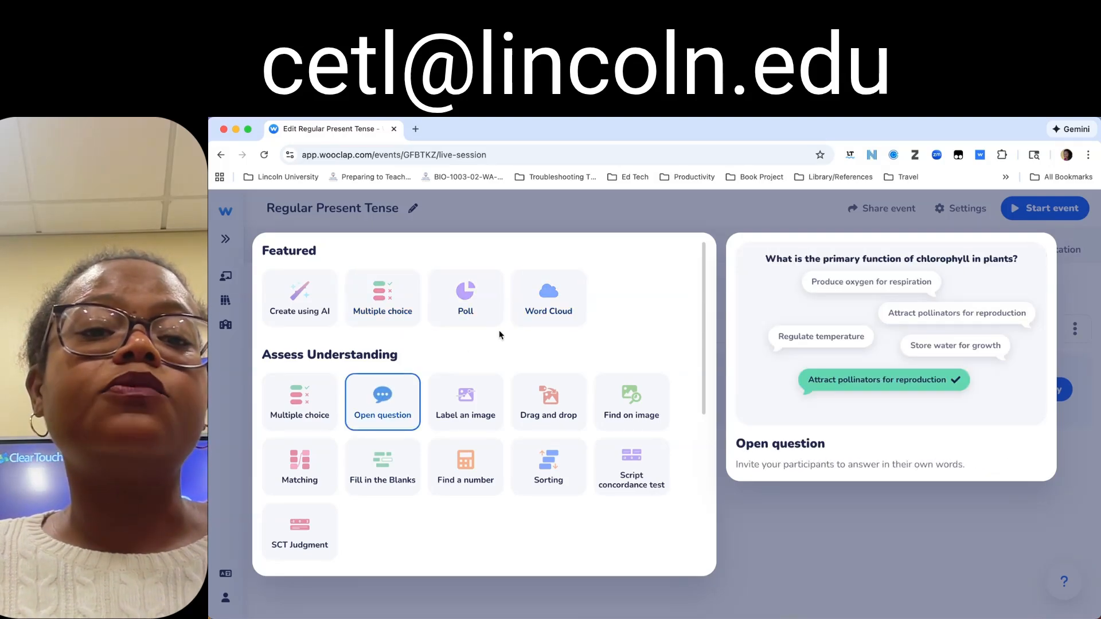
pyautogui.click(392, 422)
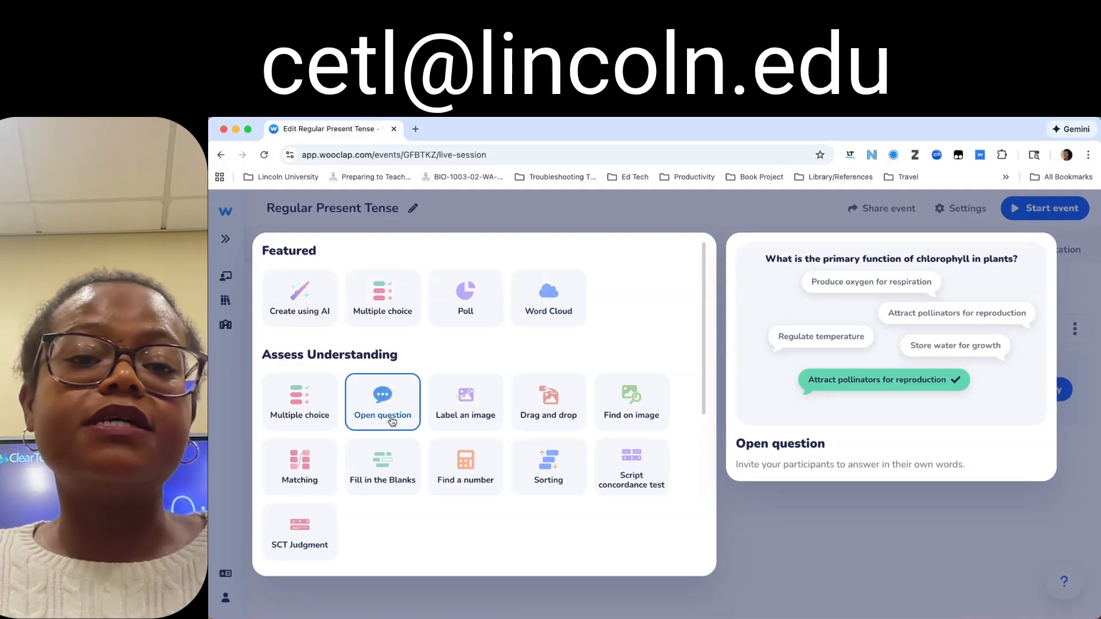
pyautogui.click(481, 424)
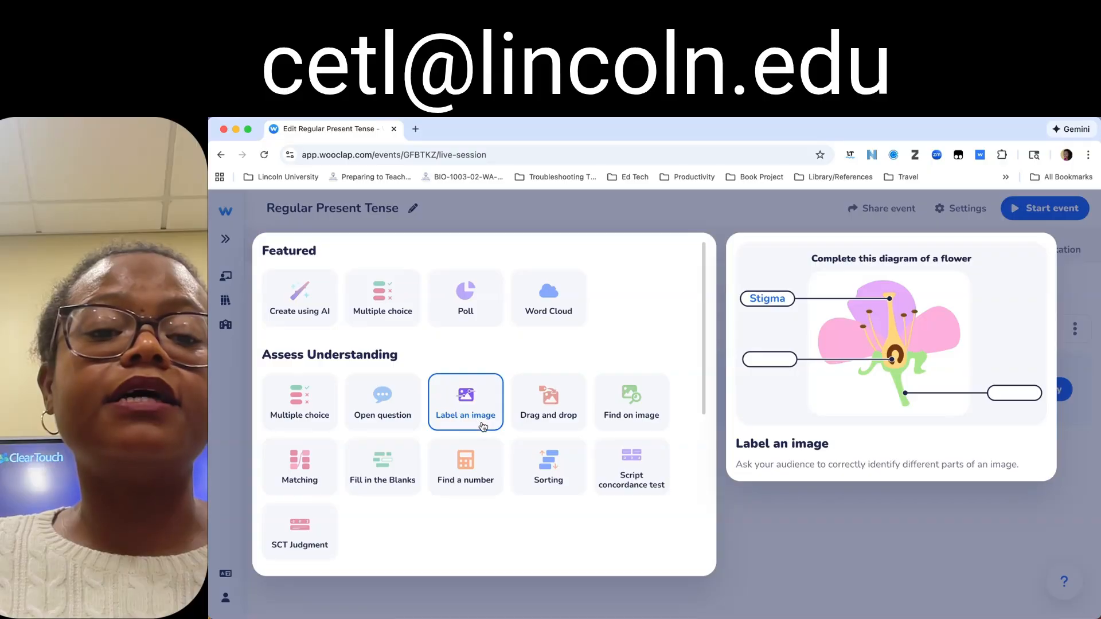
pyautogui.click(549, 422)
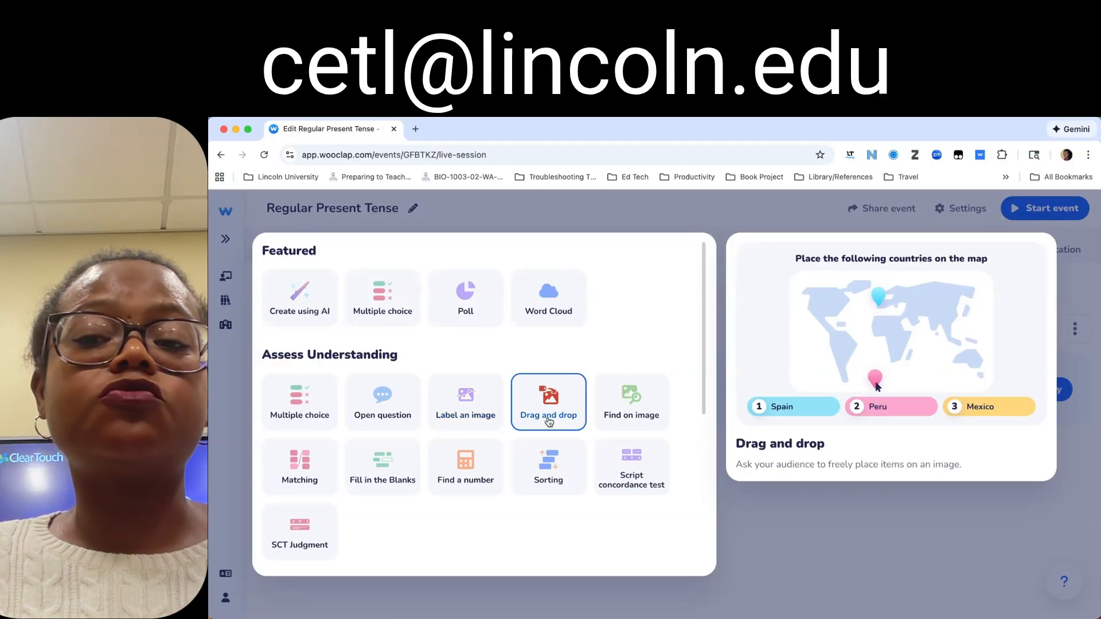
pyautogui.click(628, 420)
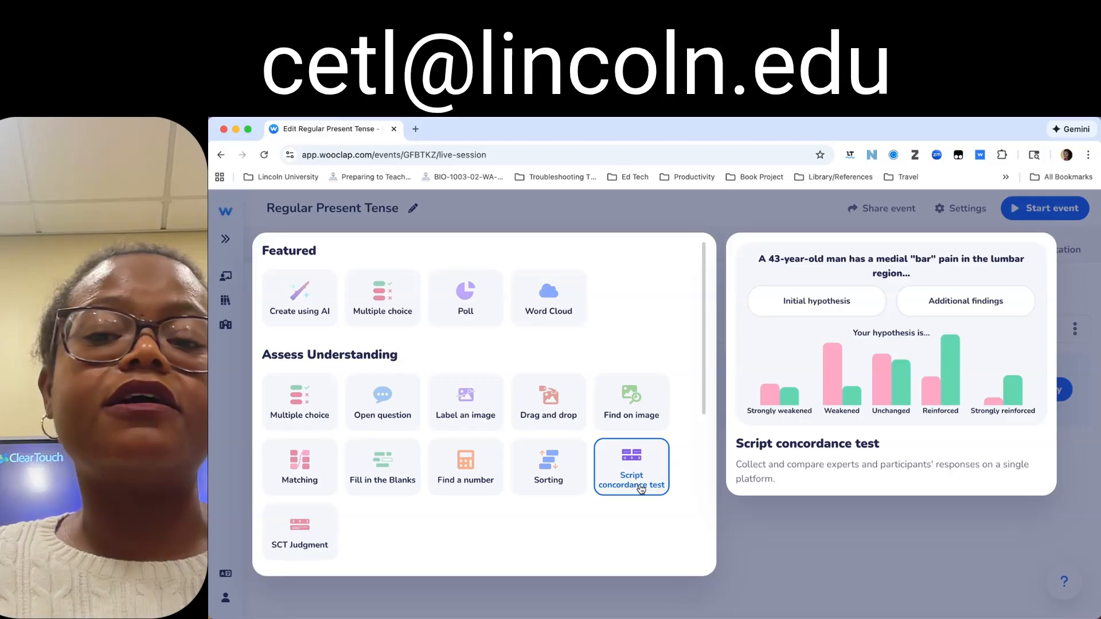
pyautogui.scroll(-4, 380, 424)
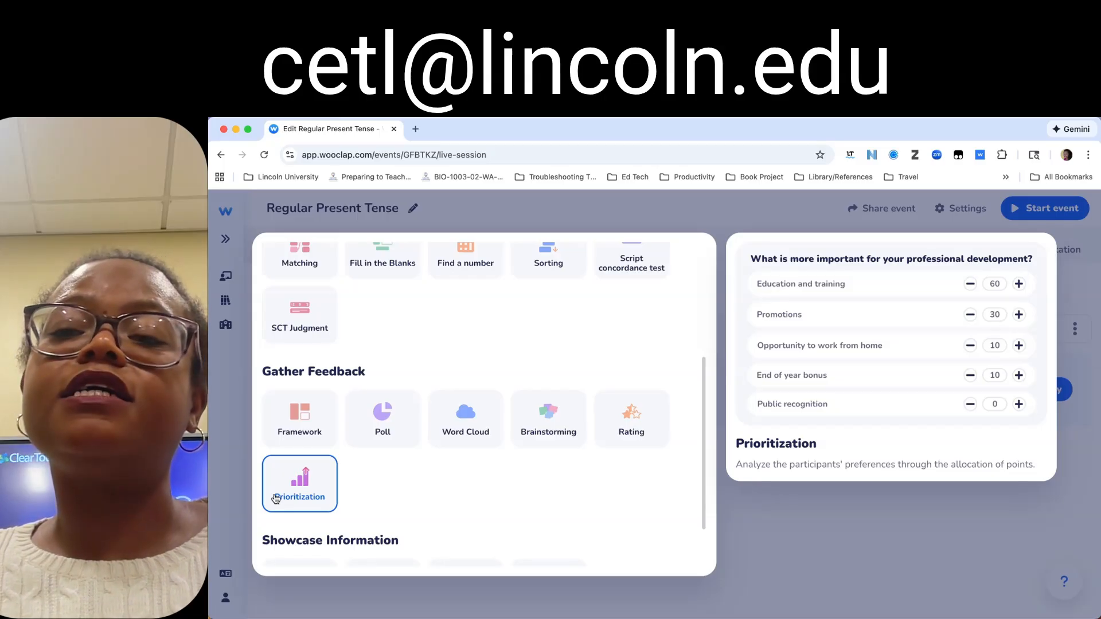
pyautogui.scroll(-2, 276, 499)
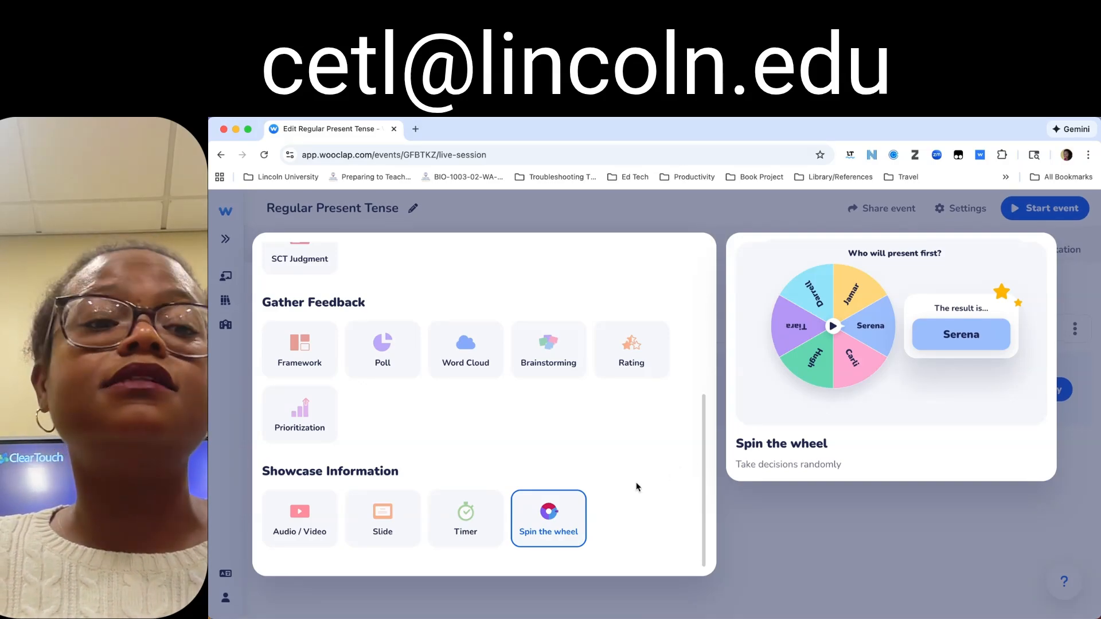
pyautogui.scroll(5, 658, 468)
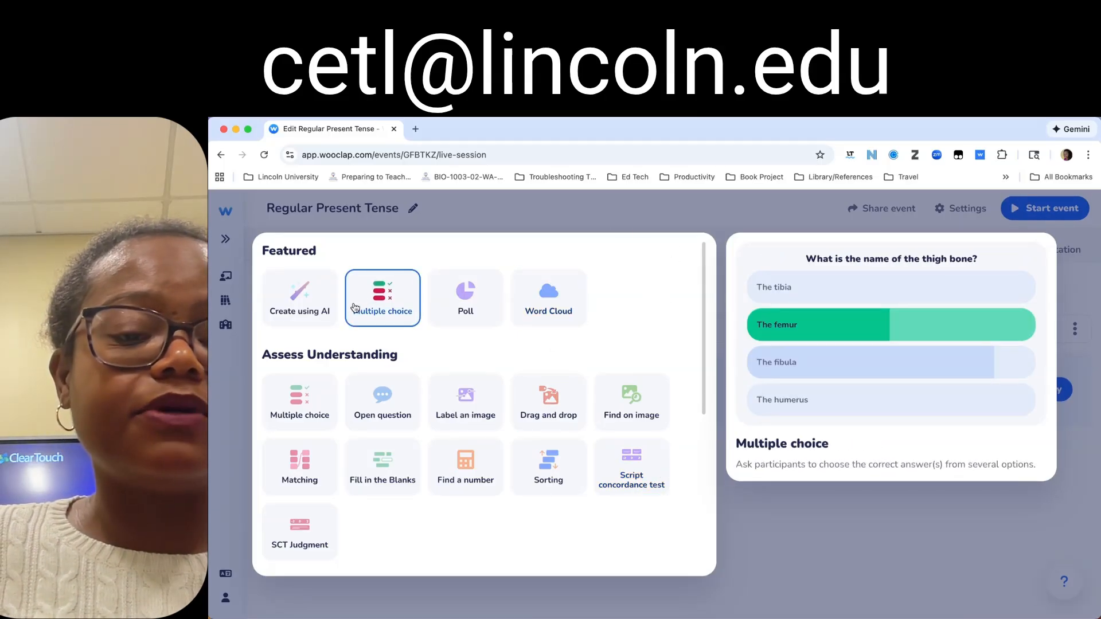
# Step: Choose the Open question type and title the question "What is the present tense?"
pyautogui.click(384, 408)
pyautogui.write('What is the present tense?')
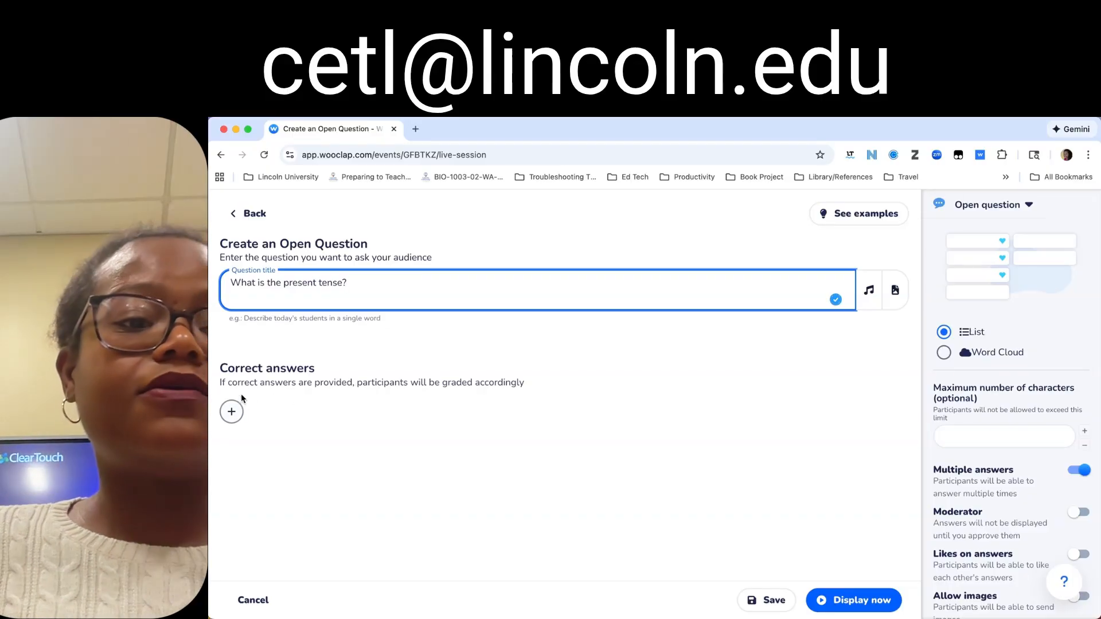
# Step: Review the open question's correct-answers note and its options, including character limit, multiple answers, likes, images, stop words and merged accents
pyautogui.moveTo(254, 383); pyautogui.dragTo(505, 405)
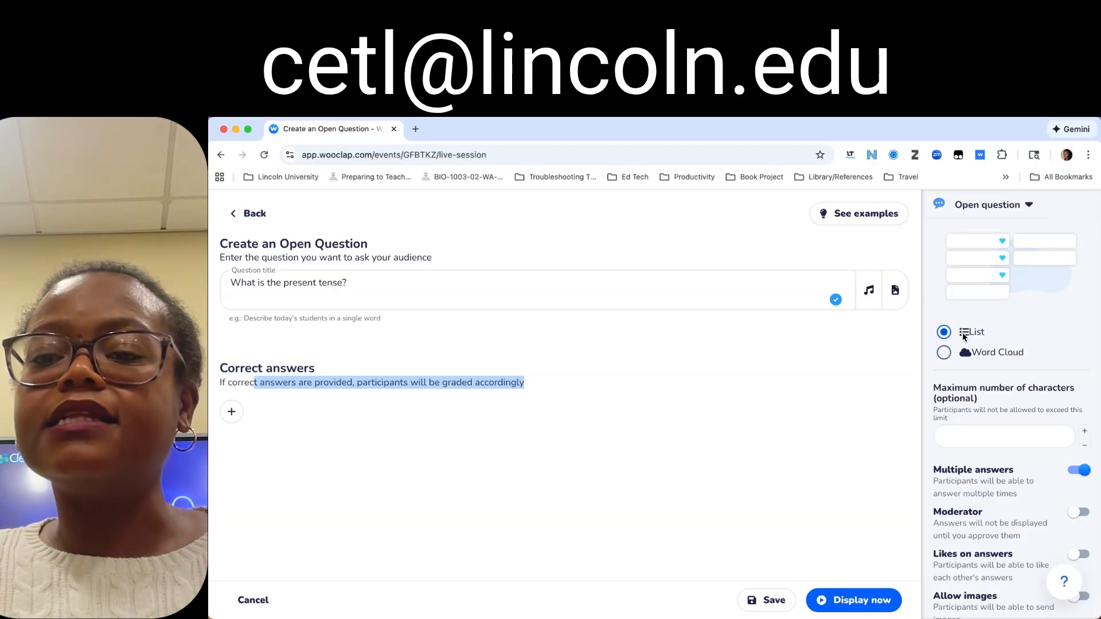
pyautogui.scroll(-5, 1021, 407)
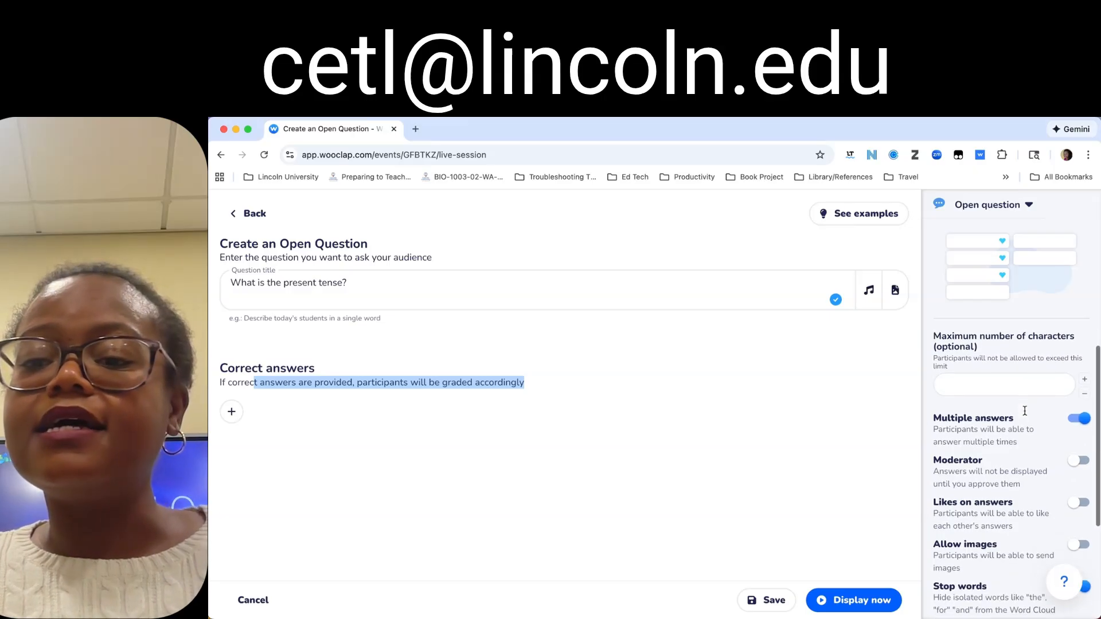
pyautogui.scroll(-2, 1024, 411)
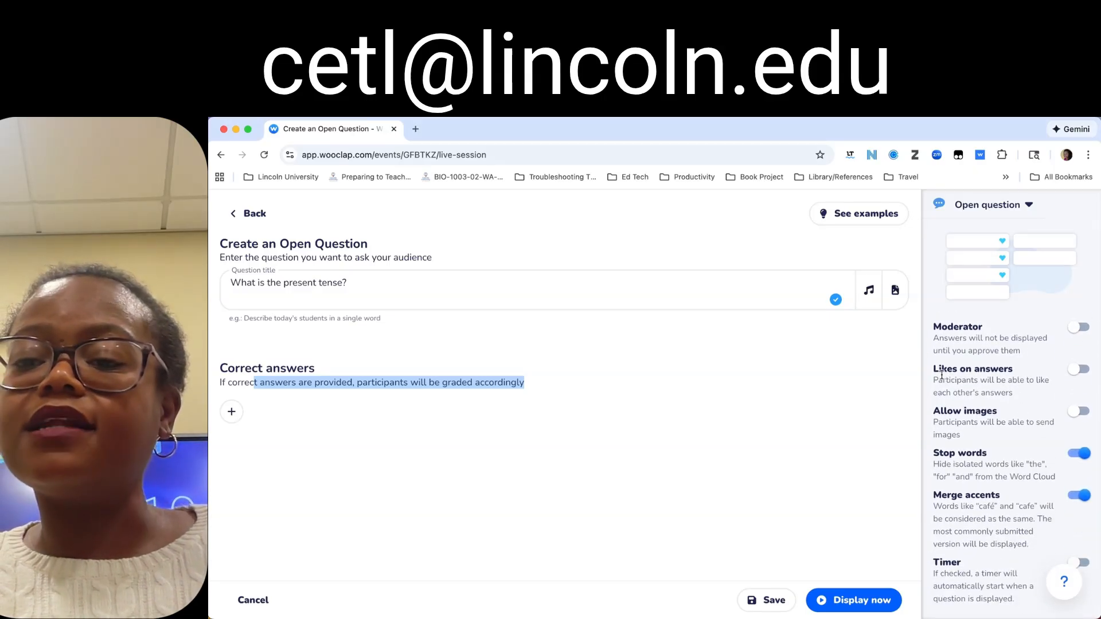
pyautogui.moveTo(939, 422); pyautogui.dragTo(989, 432)
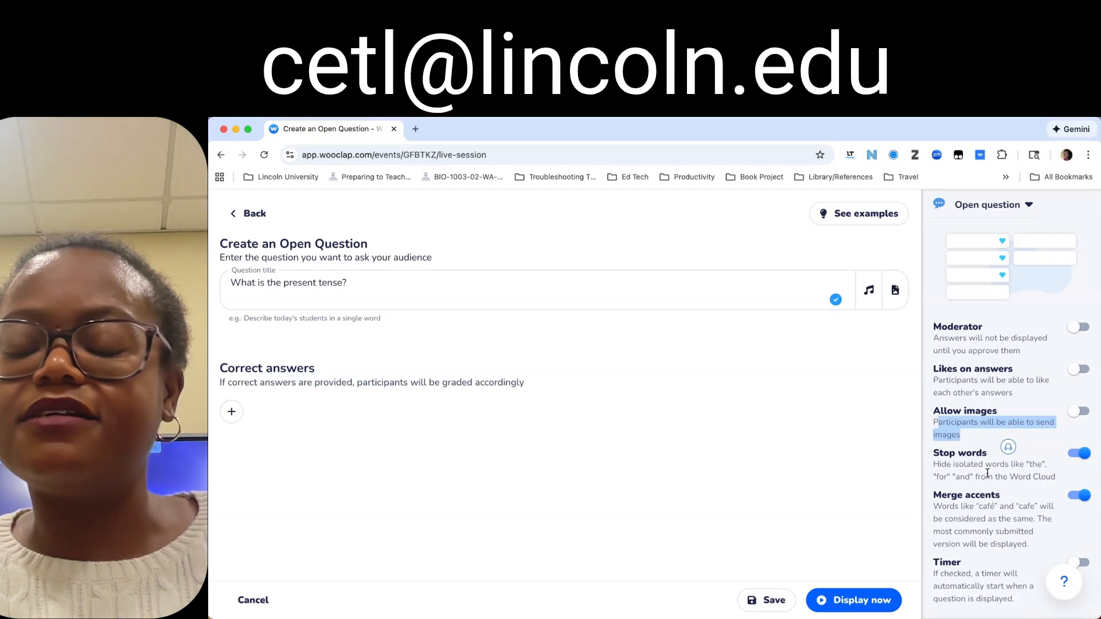
pyautogui.scroll(-1, 987, 472)
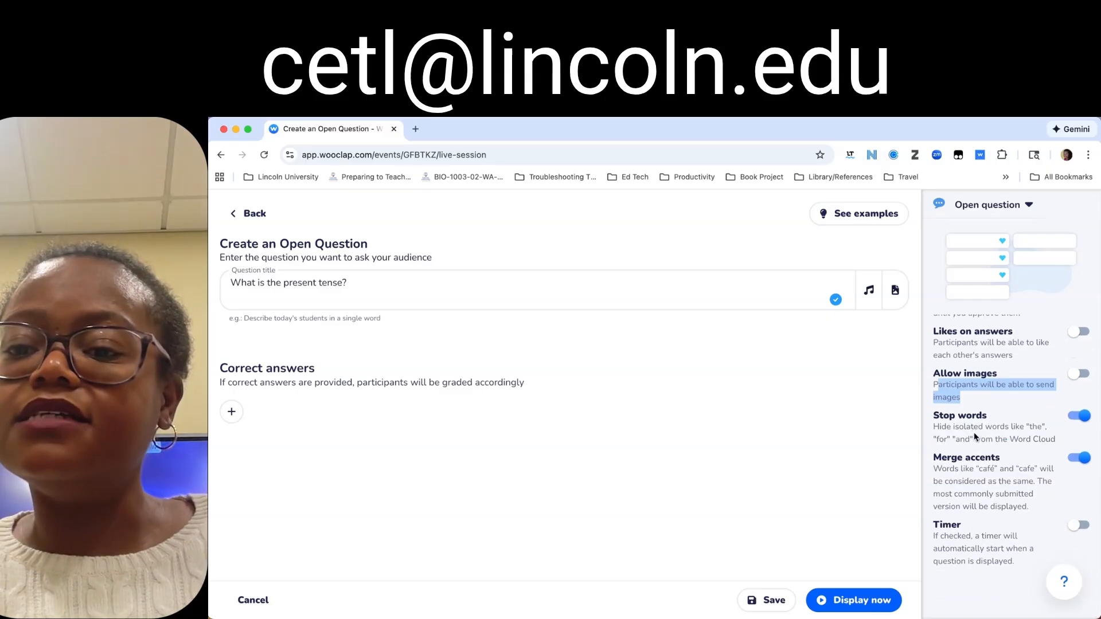
pyautogui.moveTo(941, 458); pyautogui.dragTo(1085, 535)
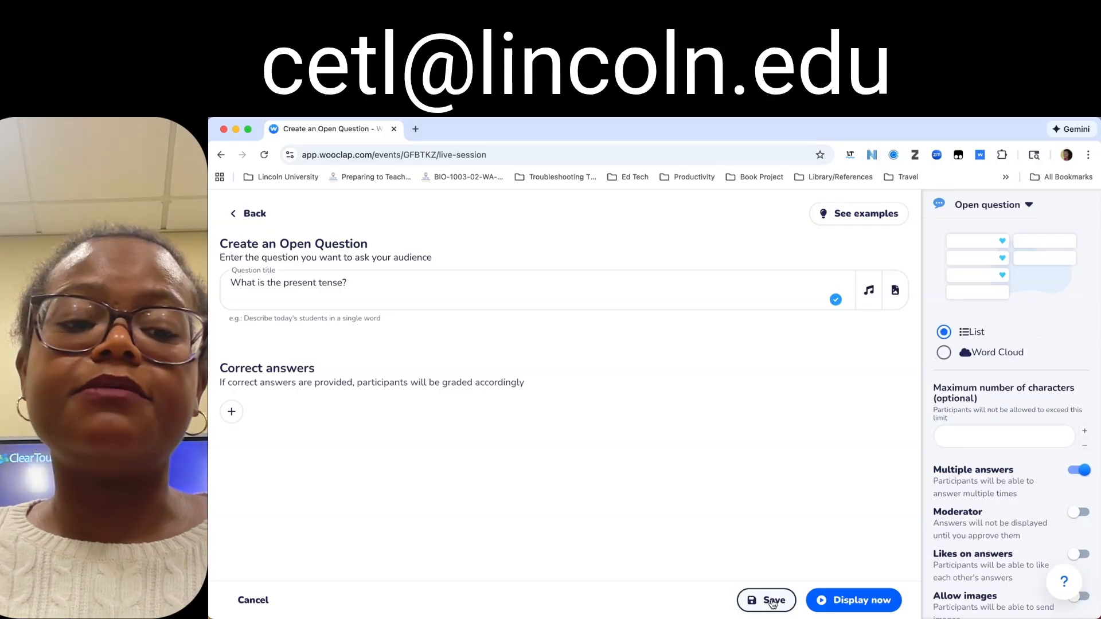
# Step: Save the open question and look over the question types offered for a further question without adding one
pyautogui.click(773, 602)
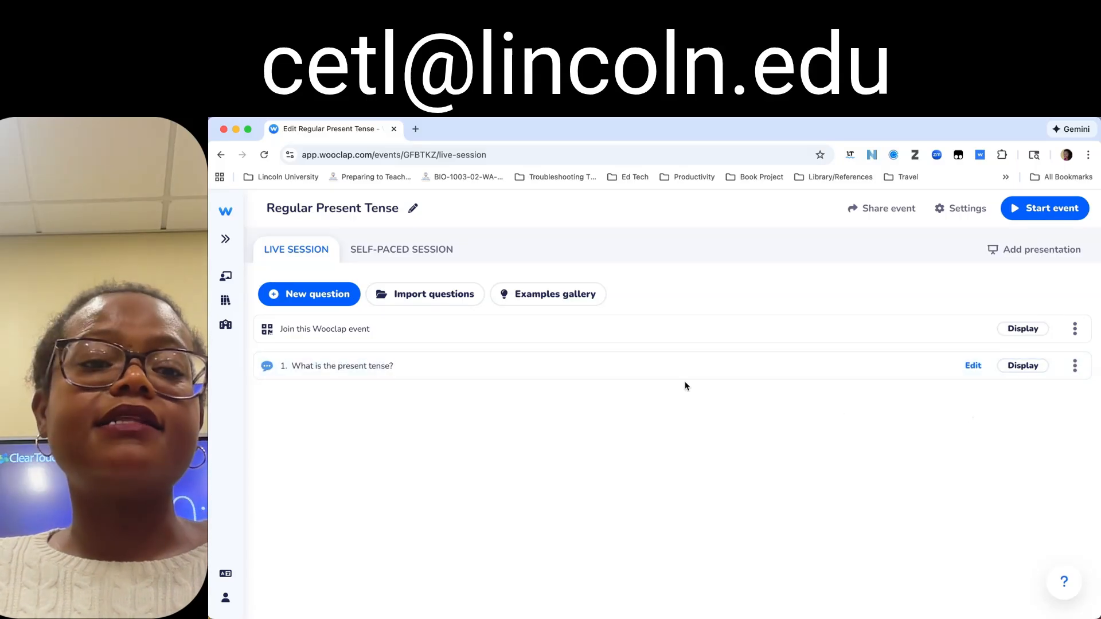
pyautogui.click(301, 295)
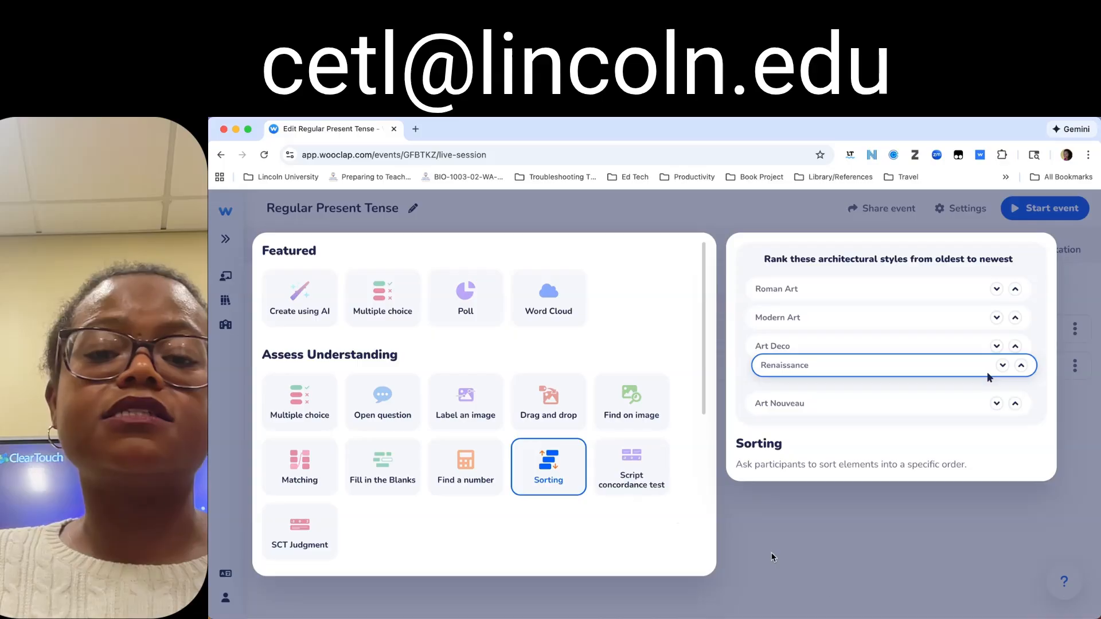
pyautogui.click(824, 585)
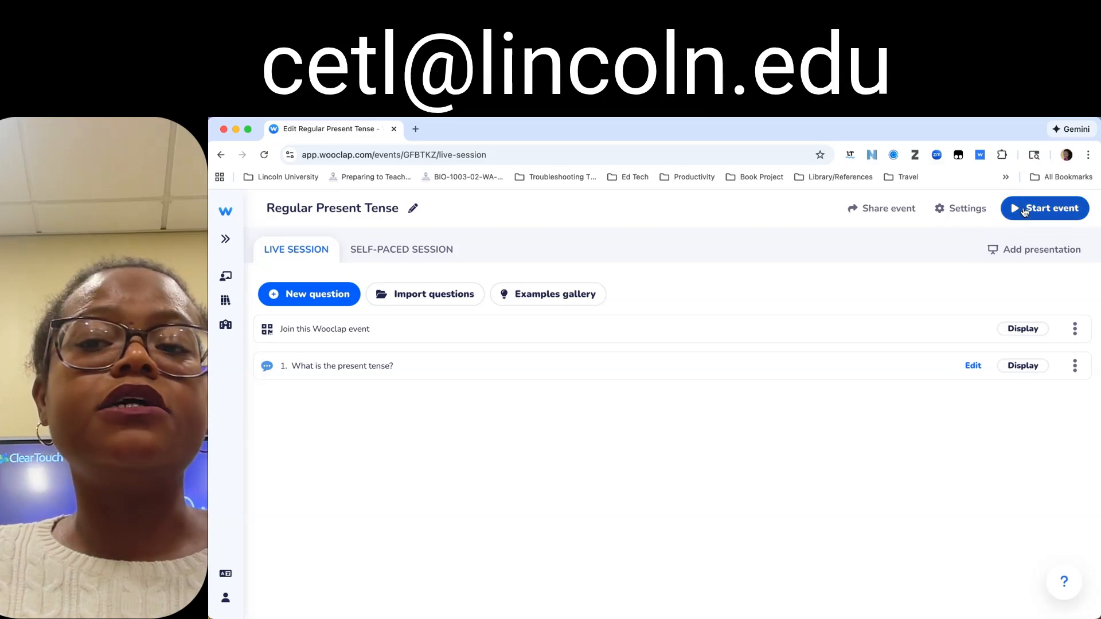
# Step: Start the event on the open question and show its answers as a results grid, results list and word cloud
pyautogui.click(1025, 210)
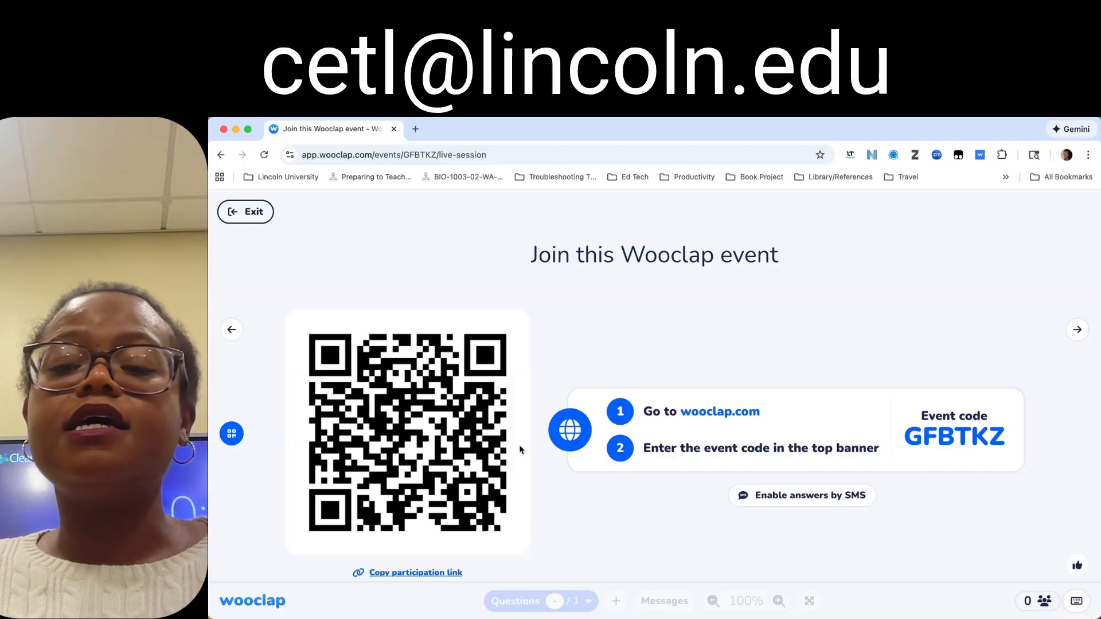
pyautogui.press('Right')
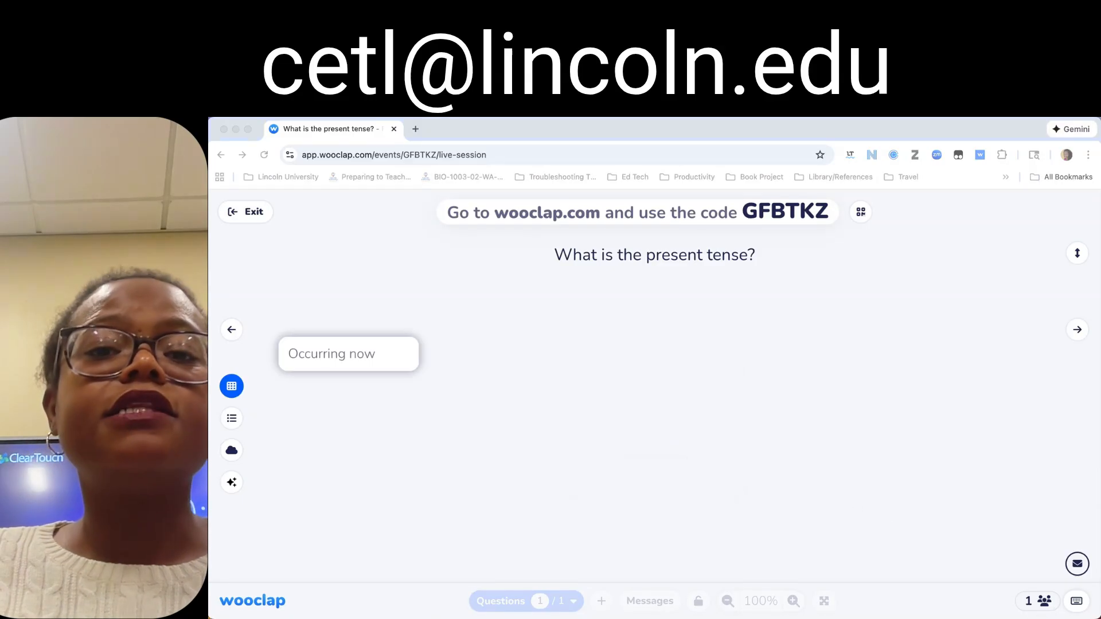
pyautogui.click(233, 386)
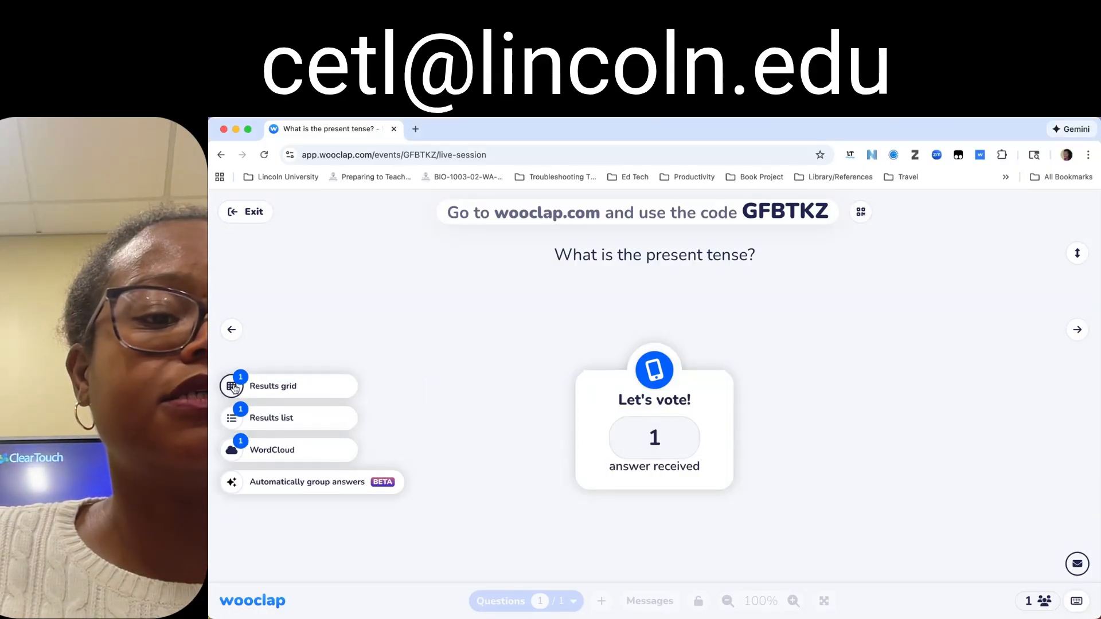
pyautogui.click(232, 386)
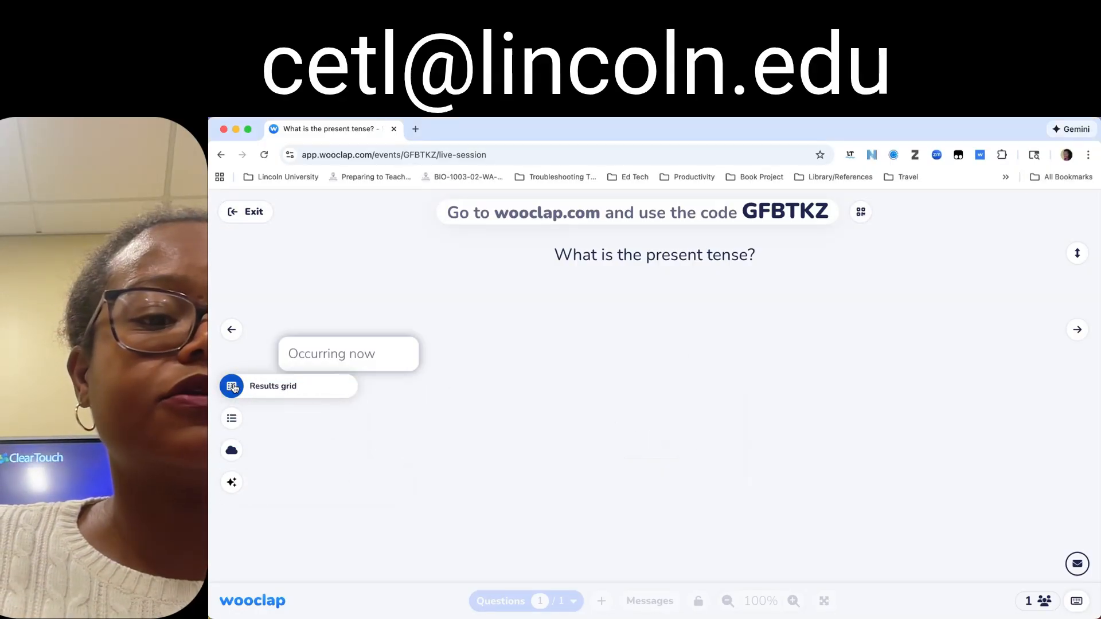
pyautogui.click(232, 418)
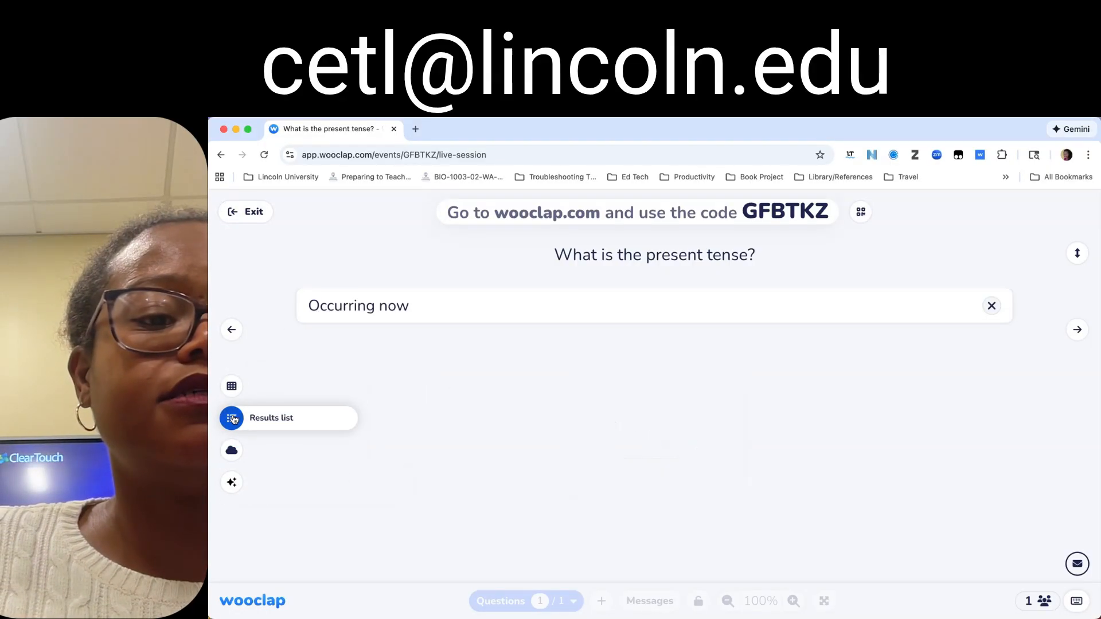
pyautogui.click(236, 452)
pyautogui.click(236, 463)
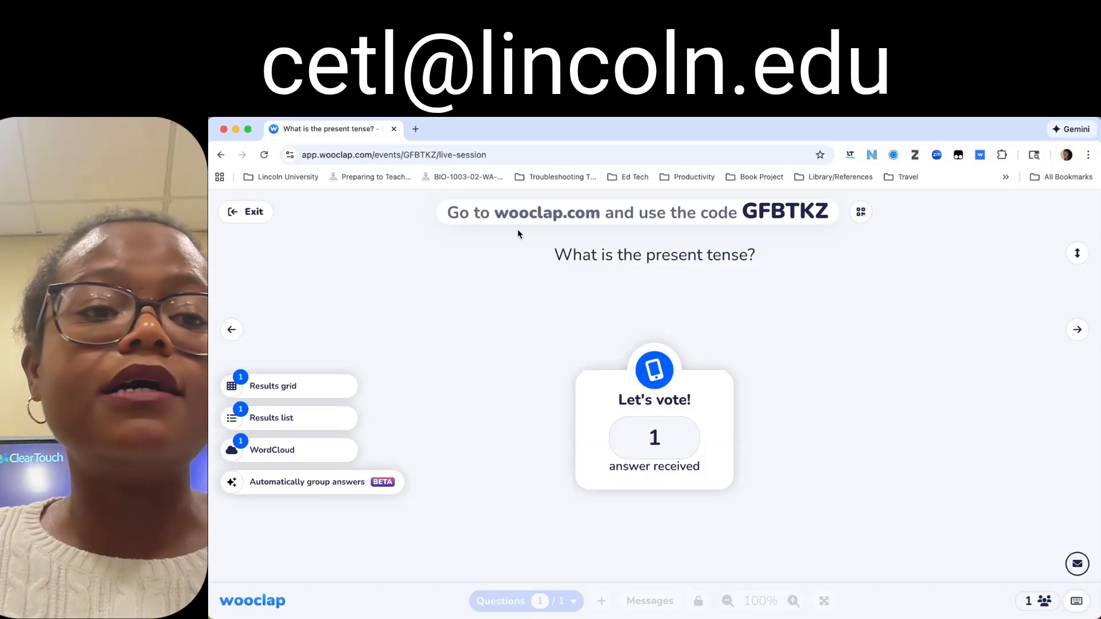
# Step: Exit the live session and check the event's results by questions, participants and grid before returning to the event
pyautogui.click(243, 212)
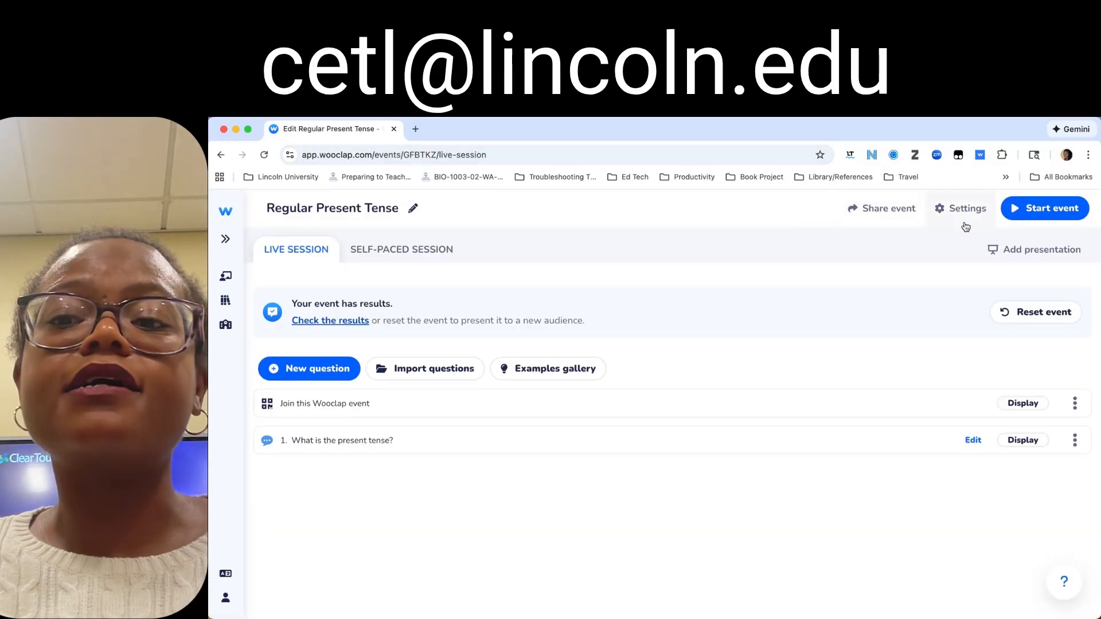
pyautogui.click(343, 323)
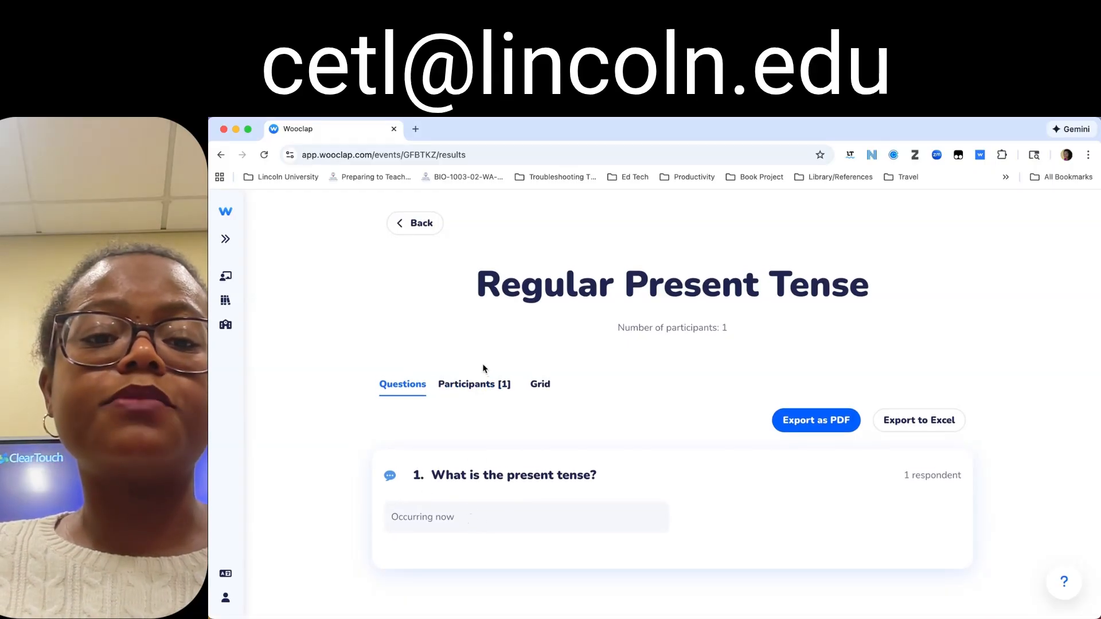
pyautogui.click(403, 384)
pyautogui.click(468, 390)
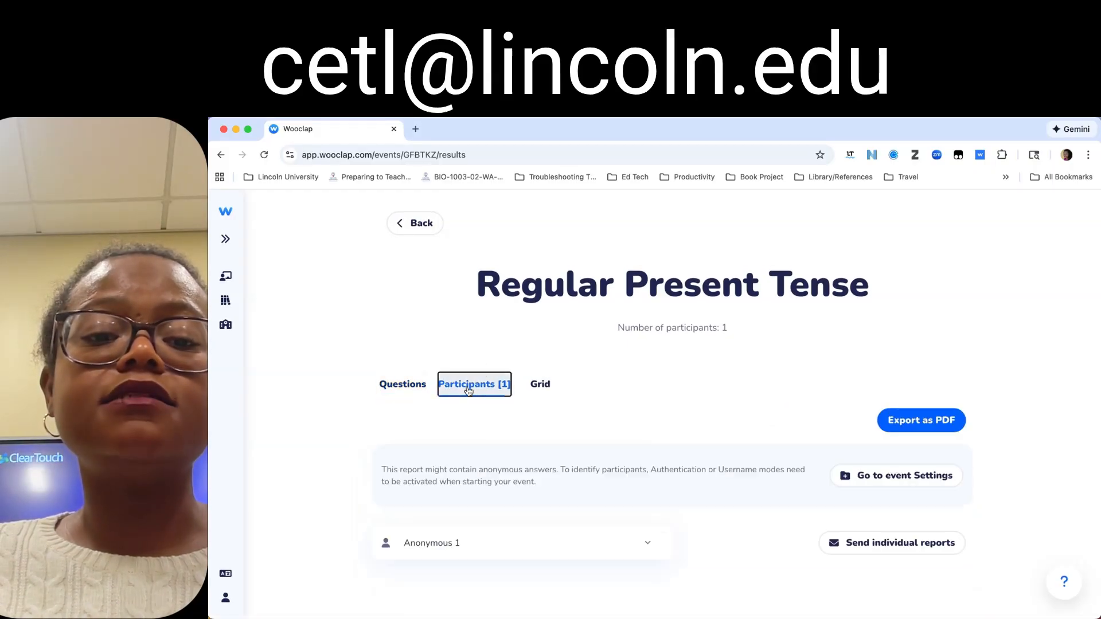
pyautogui.scroll(-2, 472, 467)
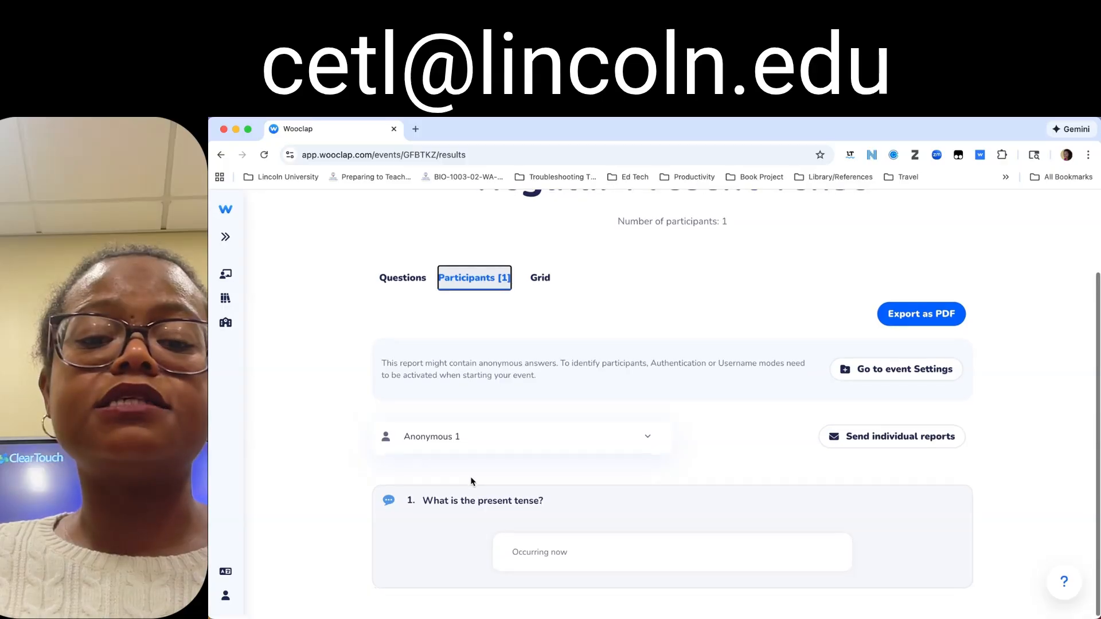
pyautogui.scroll(1, 472, 479)
pyautogui.click(543, 328)
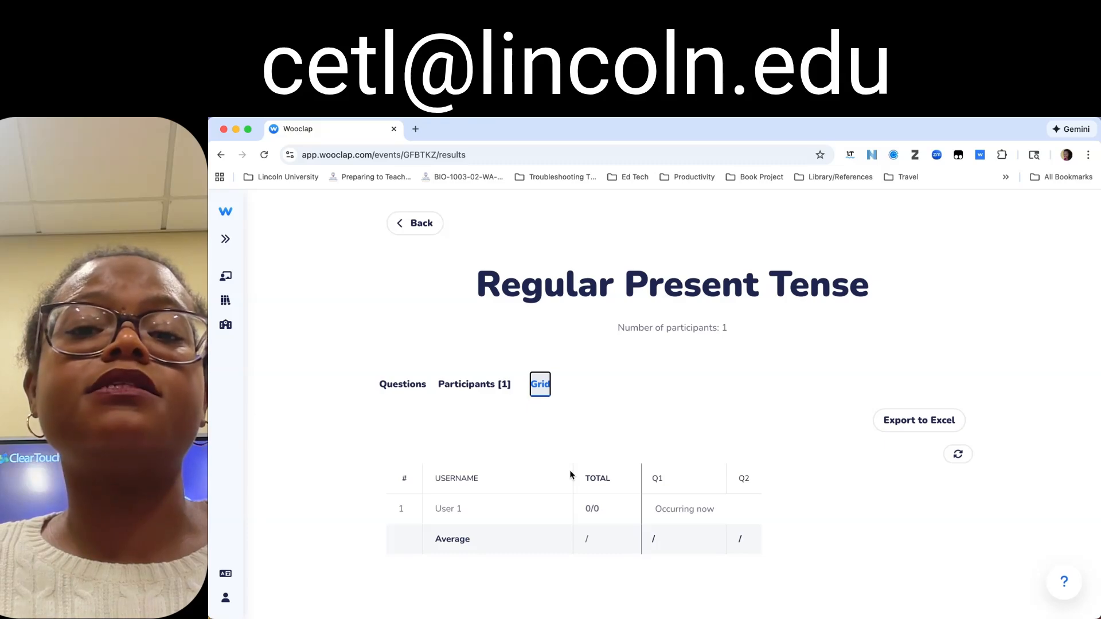
pyautogui.click(408, 223)
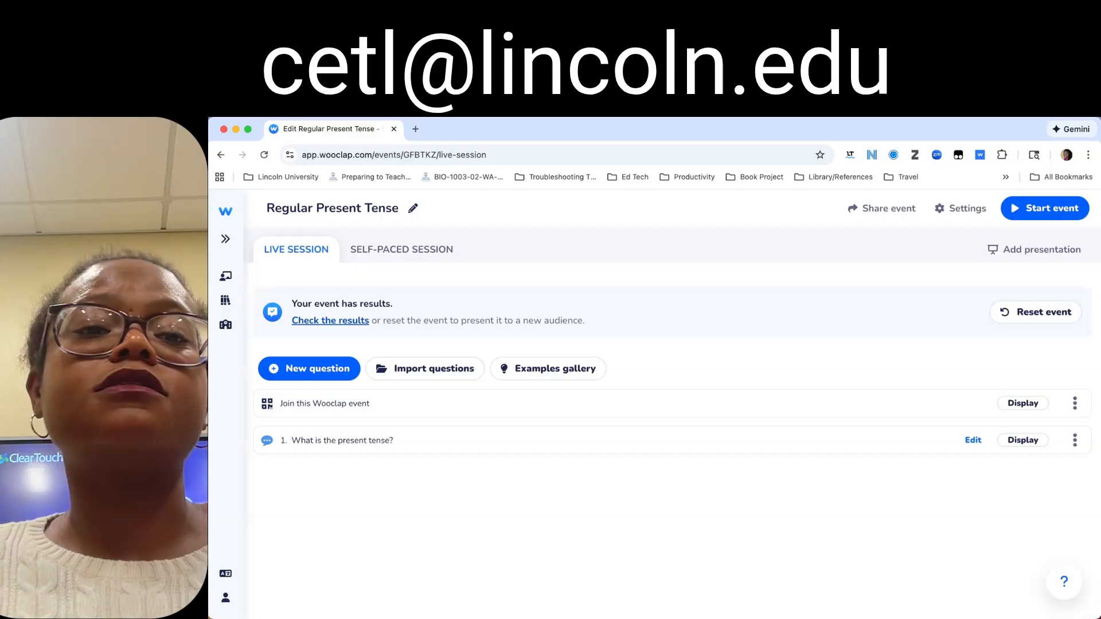
# Step: Switch to the Lincoln University Canvas dashboard in a new browser tab and open the CETL Training Course with Student Enrolled
pyautogui.click(415, 129)
pyautogui.write('lincoln')
pyautogui.press('Return')
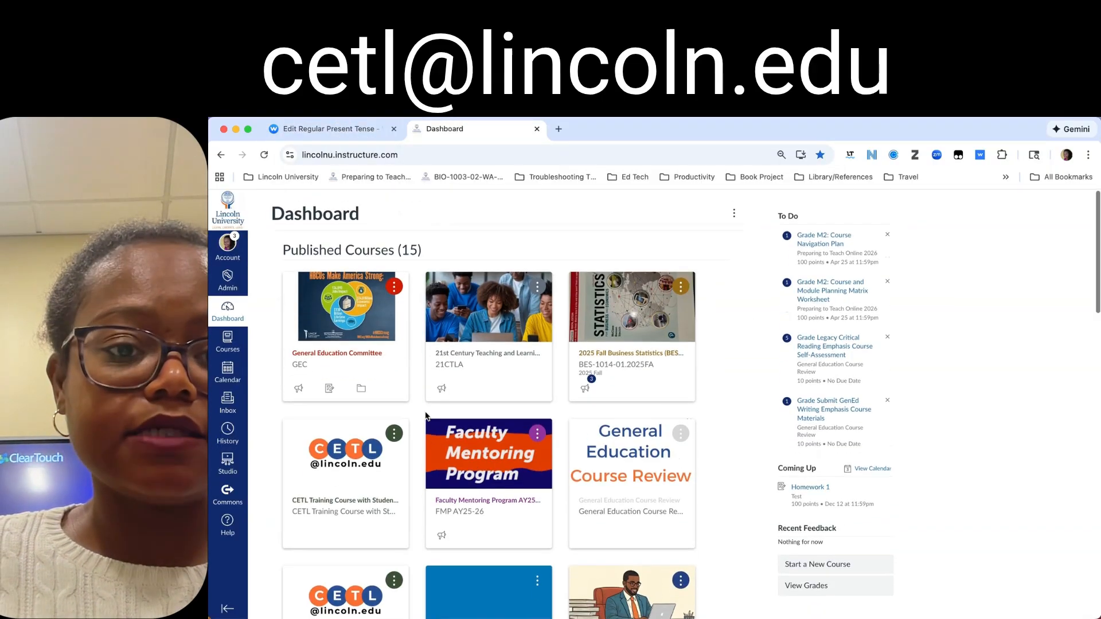
pyautogui.scroll(-3, 425, 415)
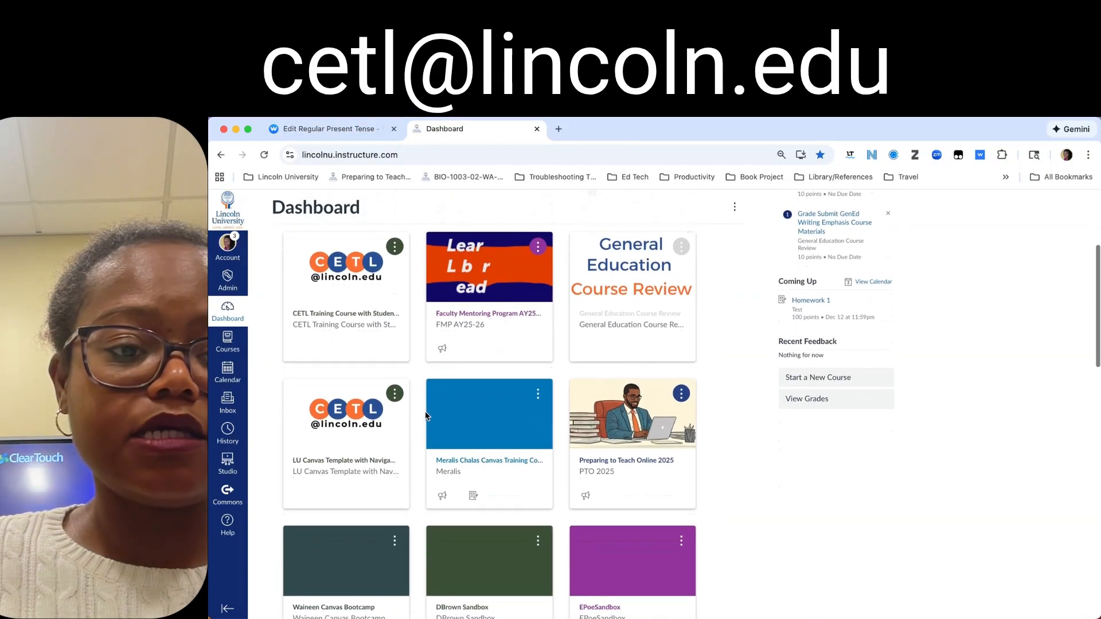
pyautogui.scroll(3, 426, 416)
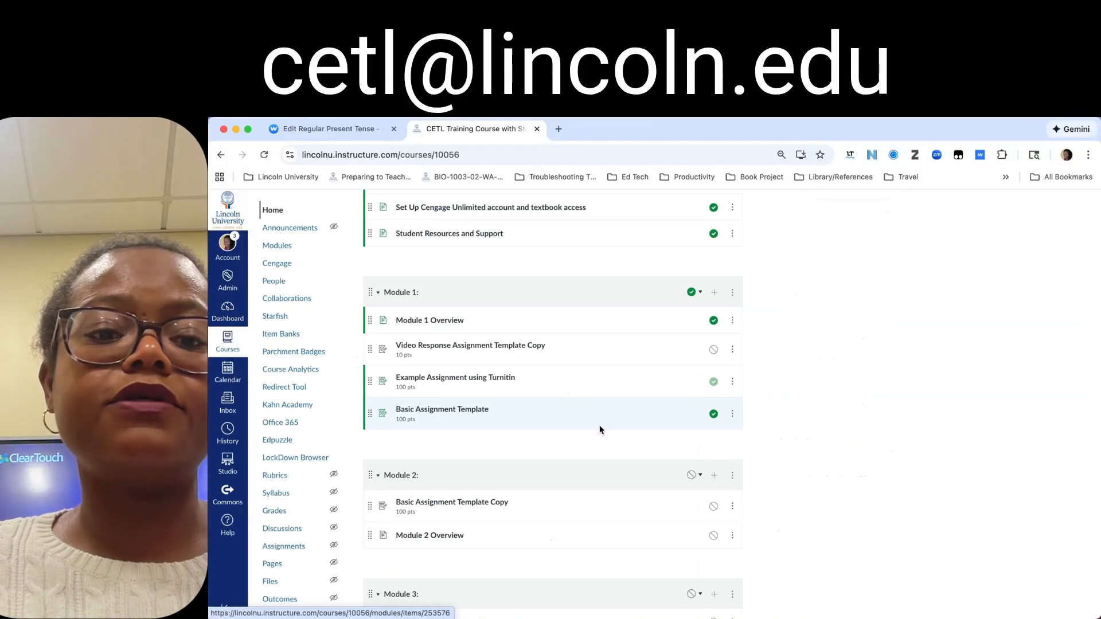
# Step: Add a new assignment named "Present Tense Wooclap" to Module 1 of the course
pyautogui.scroll(1, 600, 430)
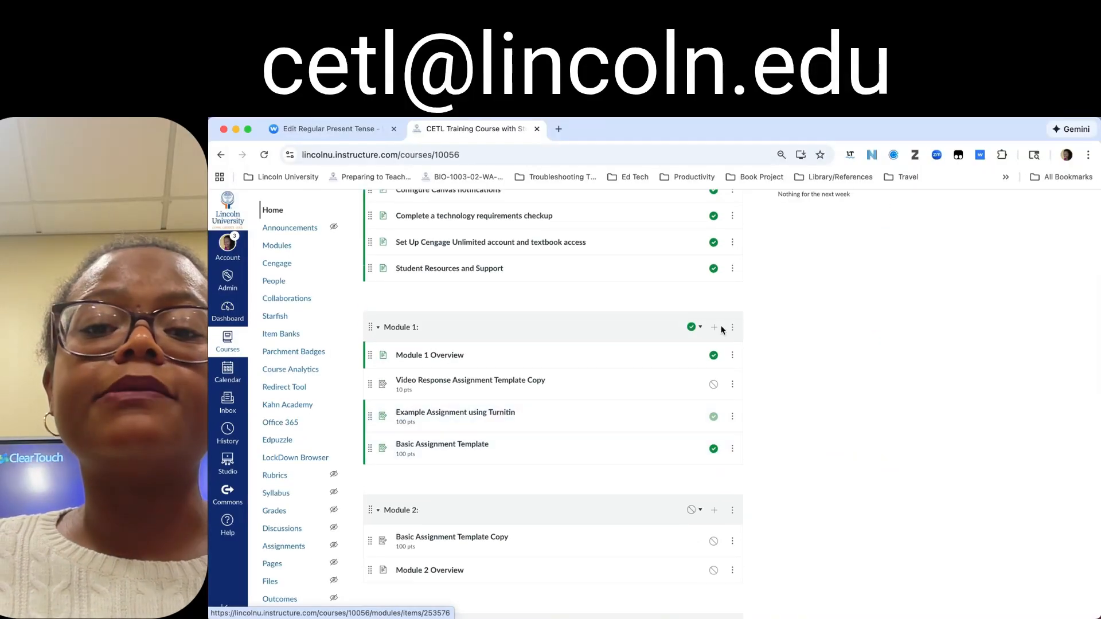
pyautogui.scroll(5, 721, 330)
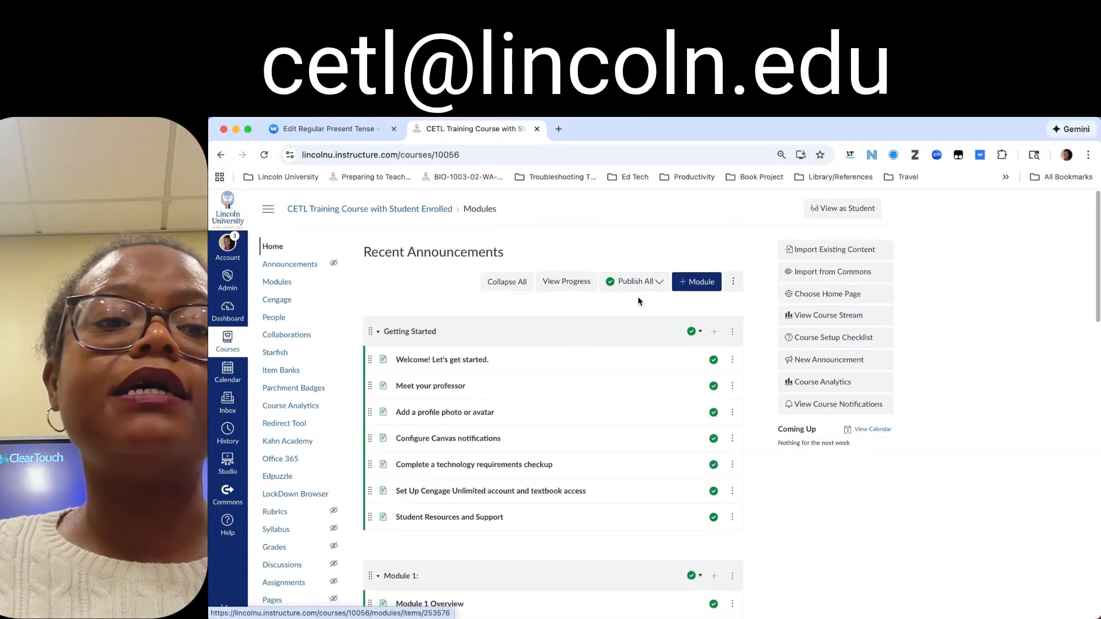
pyautogui.scroll(-6, 580, 345)
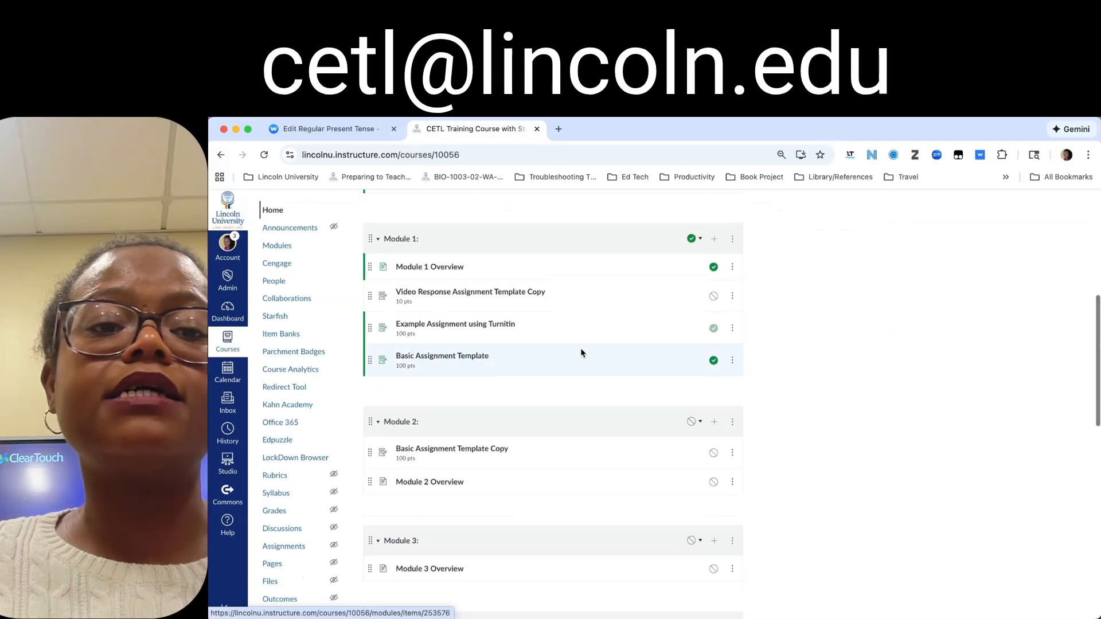
pyautogui.scroll(-1, 581, 352)
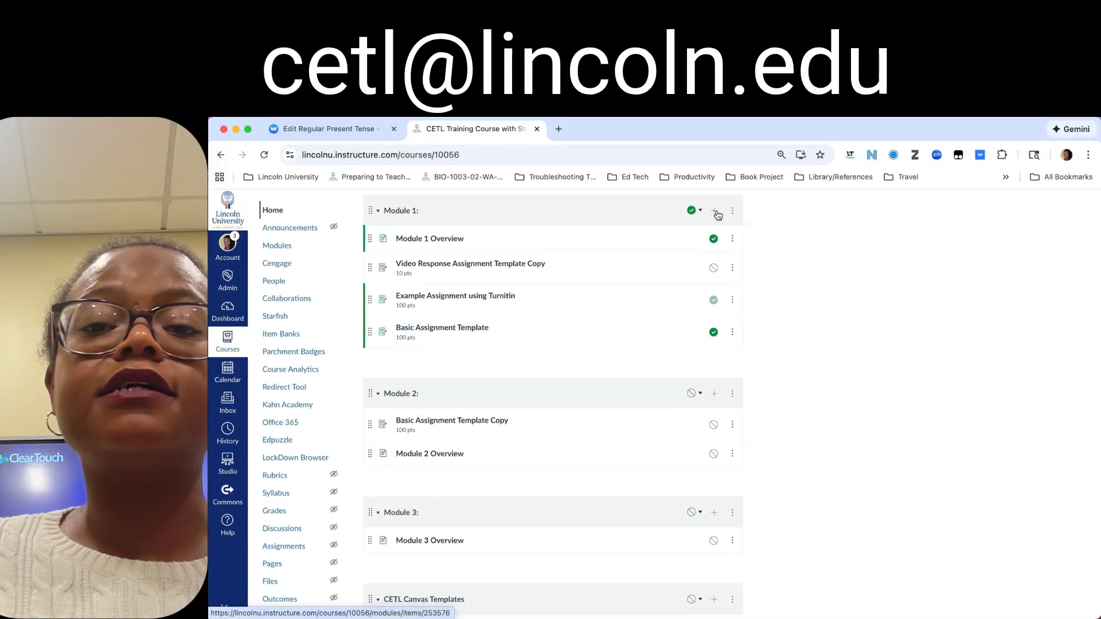
pyautogui.click(714, 212)
pyautogui.click(543, 358)
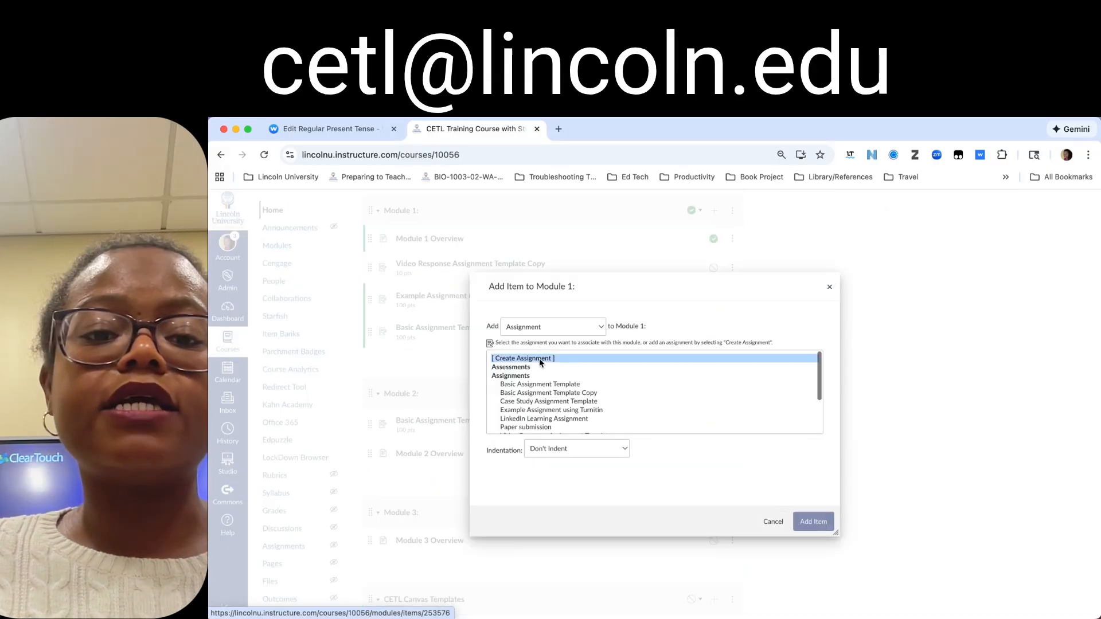
pyautogui.click(559, 451)
pyautogui.write('P')
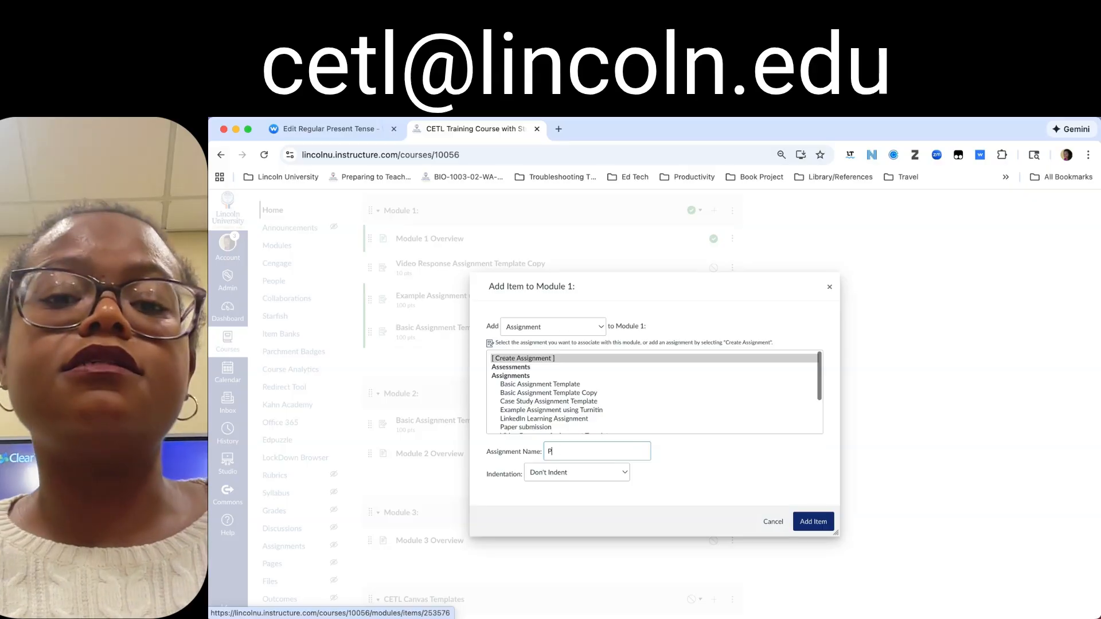
pyautogui.write('resent Tense')
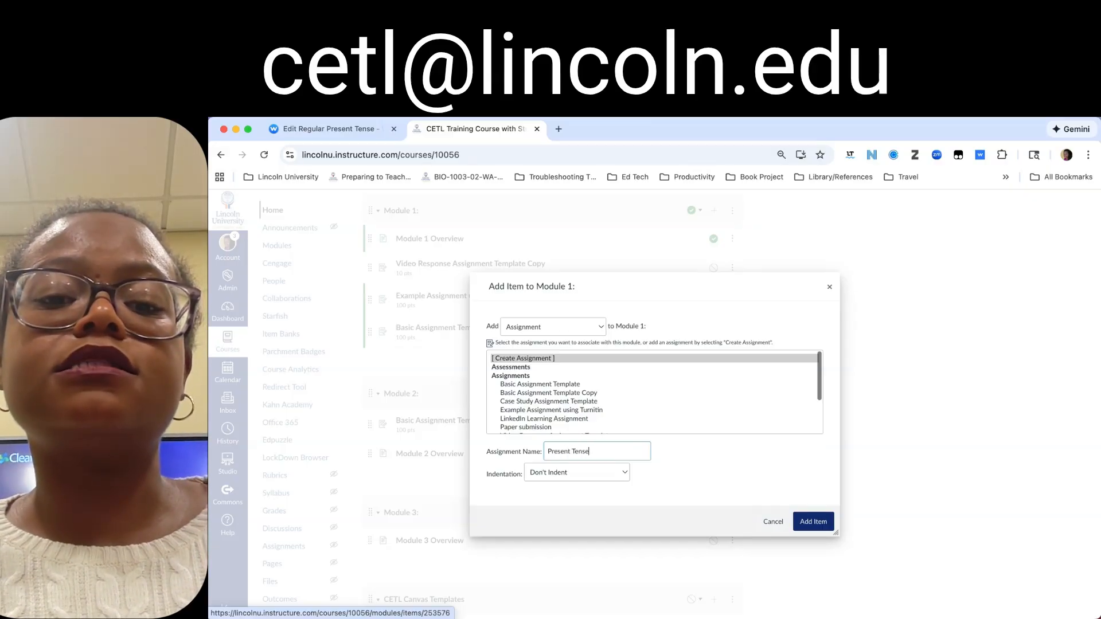
pyautogui.write(' Wooclap')
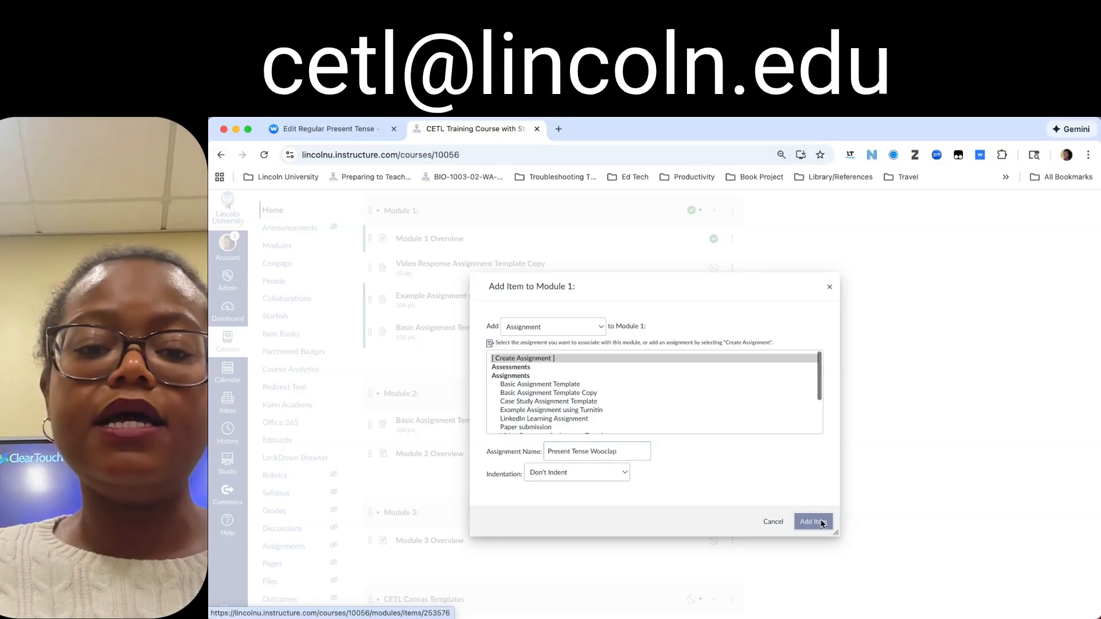
pyautogui.click(813, 522)
# Step: Edit the Present Tense Wooclap assignment and enter the description "Click below to participate in today's lesson!"
pyautogui.click(450, 352)
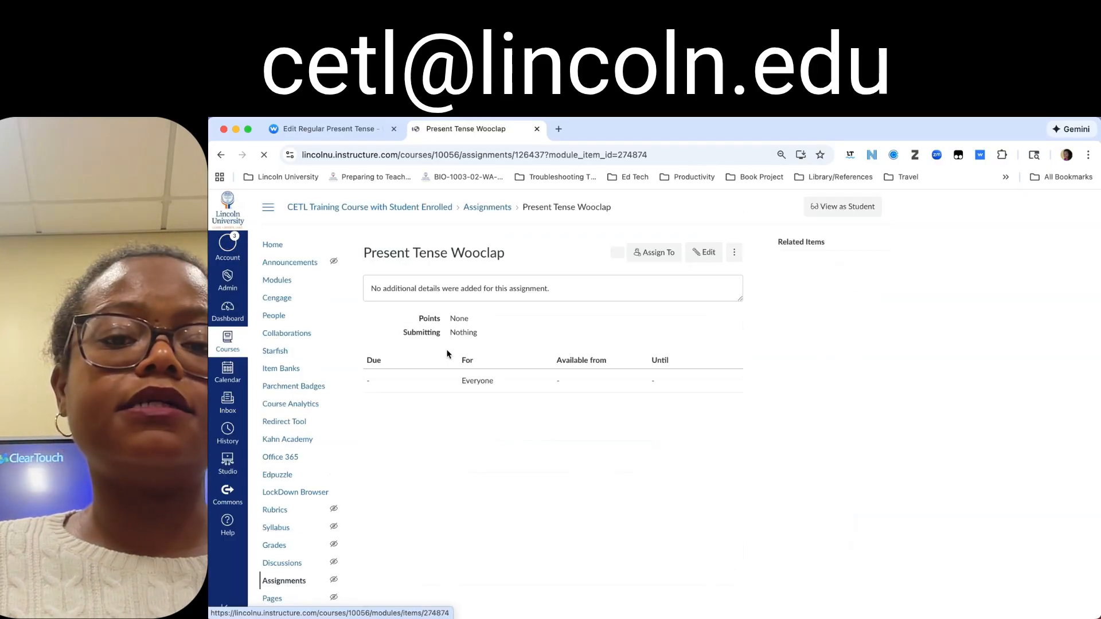
pyautogui.click(709, 254)
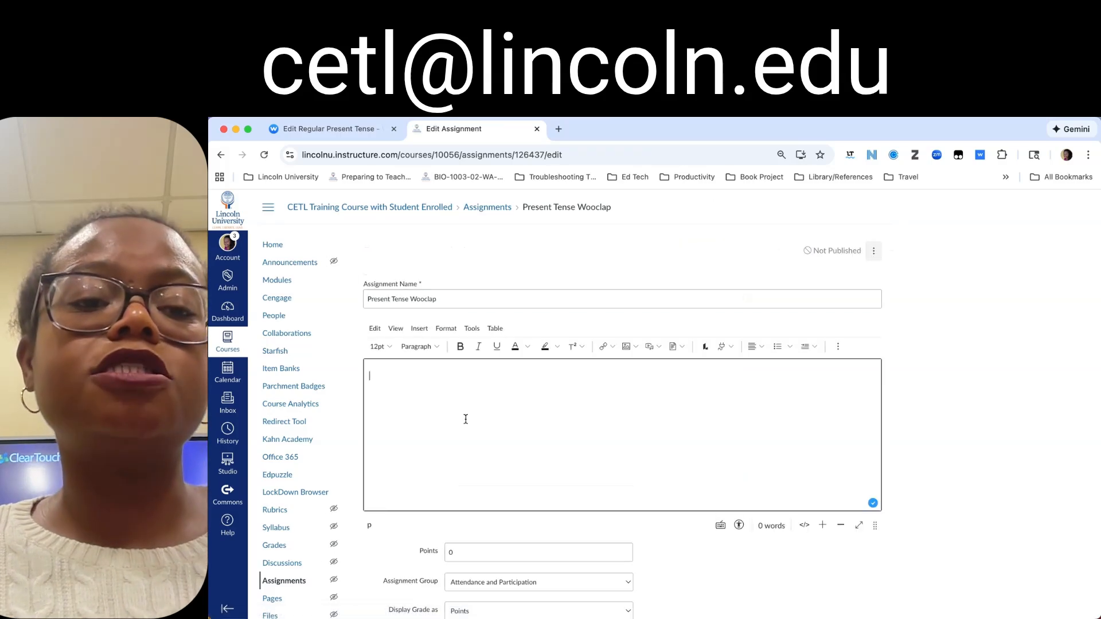
pyautogui.write('Click below')
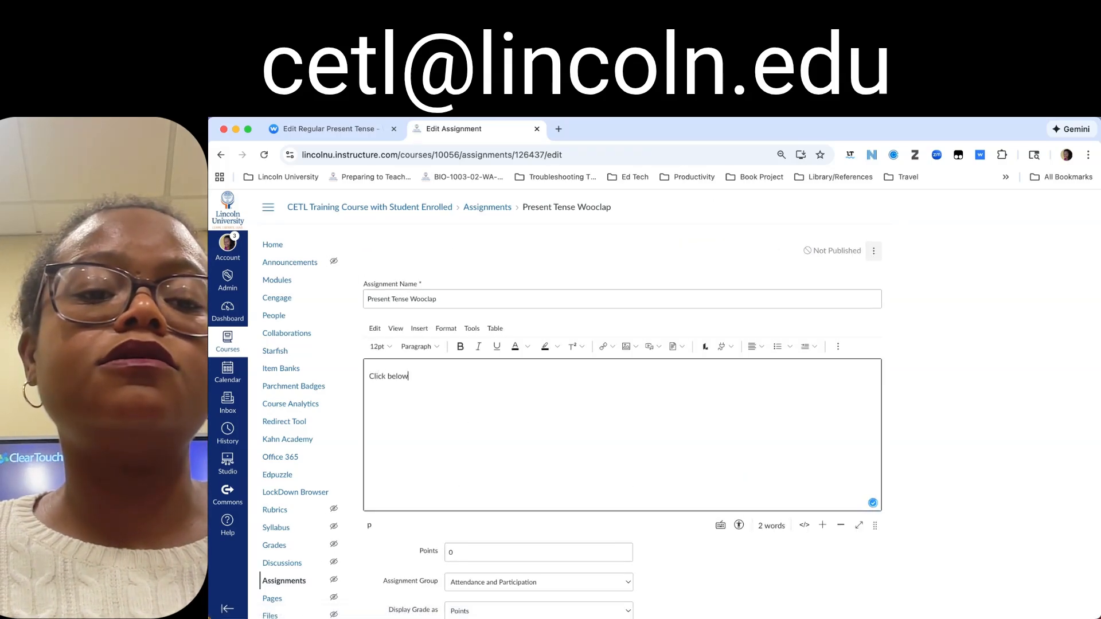
pyautogui.write(' to participate')
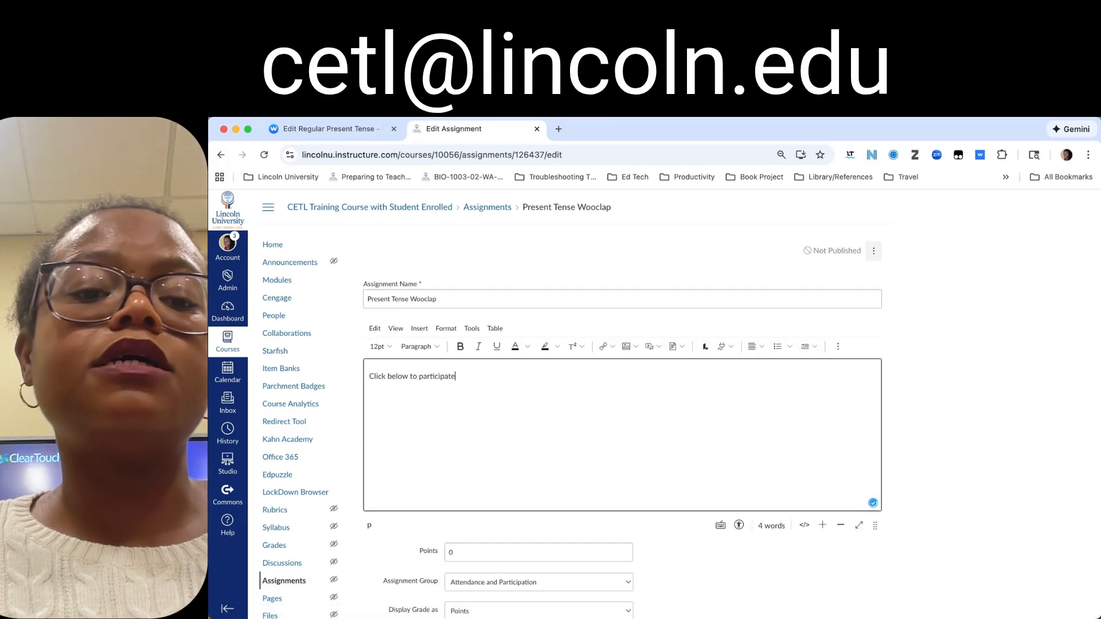
pyautogui.write(" in today's lesson!")
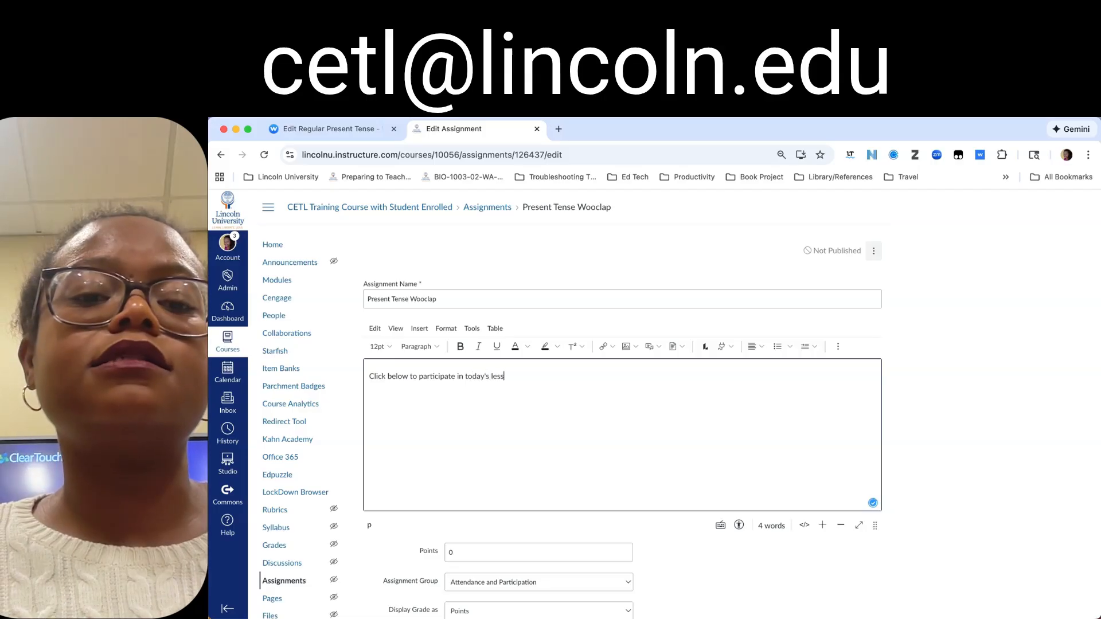
# Step: Set the Present Tense Wooclap assignment's points to 5
pyautogui.scroll(-3, 465, 443)
pyautogui.click(417, 427)
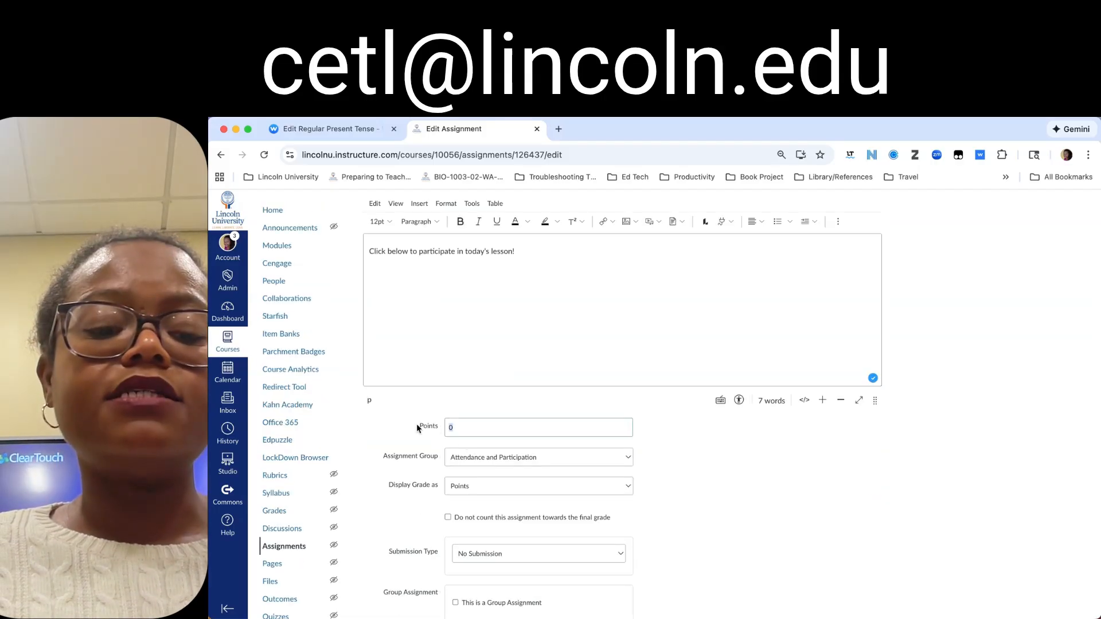
pyautogui.write('5')
pyautogui.scroll(-1, 416, 424)
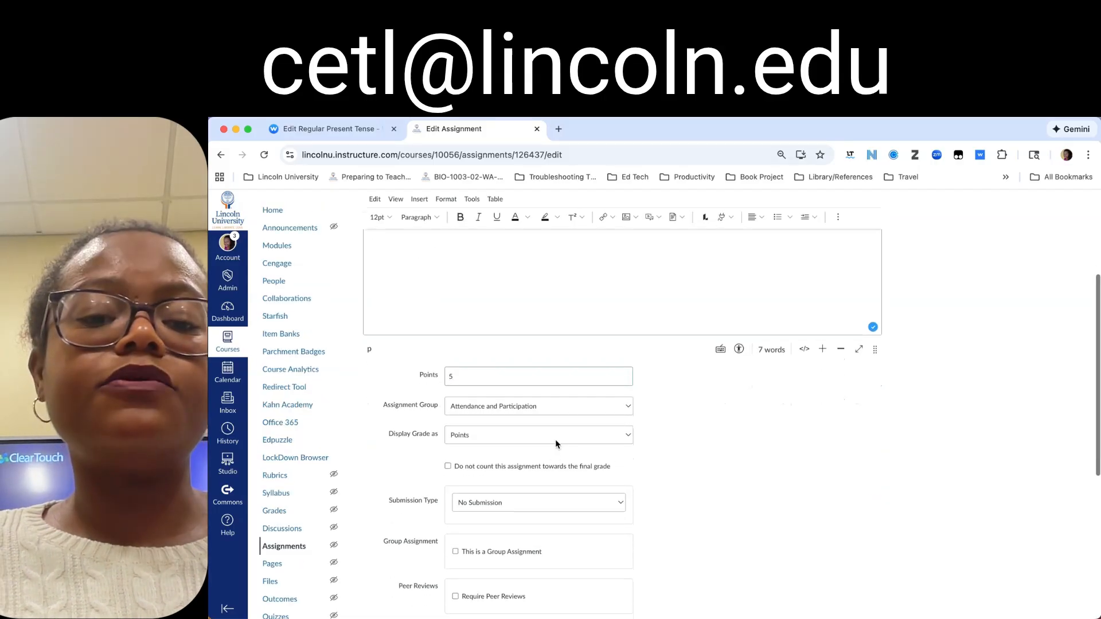
# Step: Keep the assignment in the Attendance and Participation group and display its grade as Complete/Incomplete
pyautogui.click(580, 406)
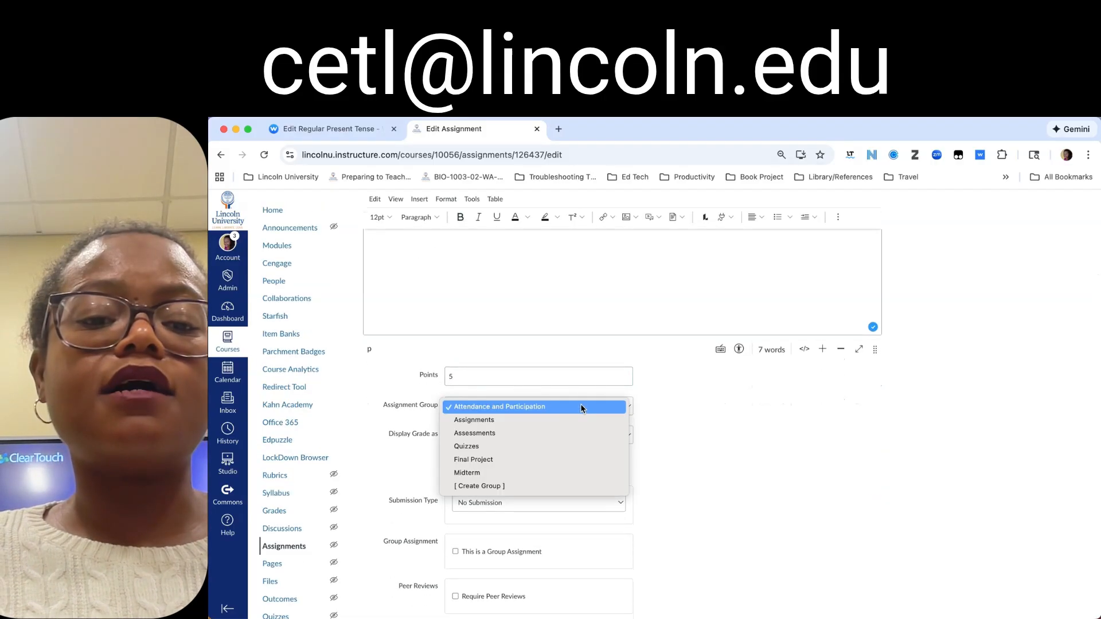
pyautogui.click(535, 411)
pyautogui.click(529, 406)
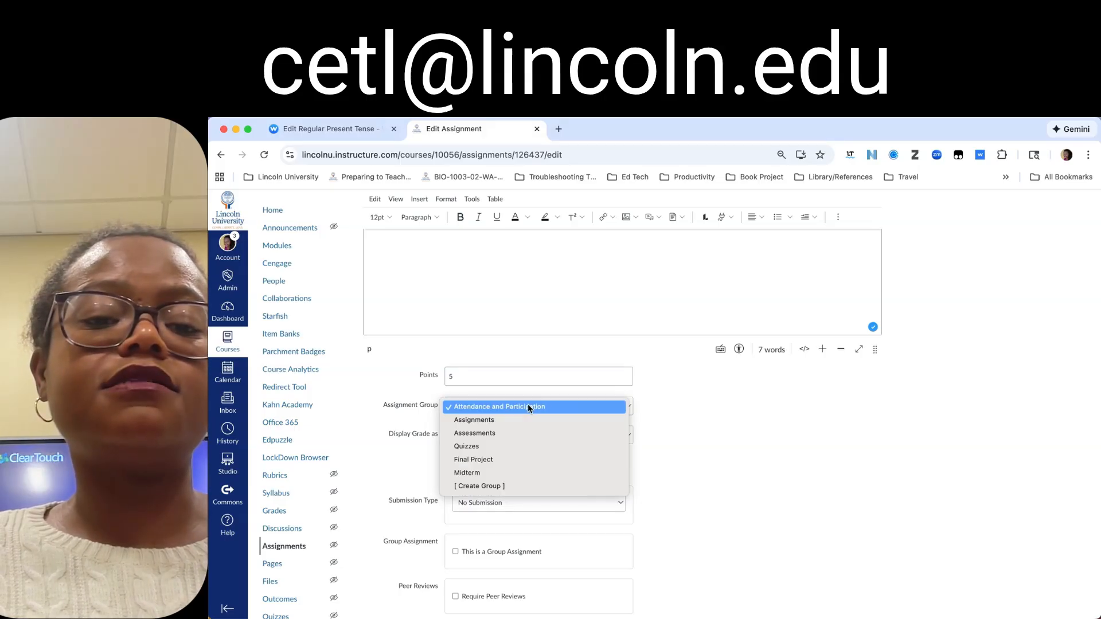
pyautogui.click(528, 406)
pyautogui.scroll(-1, 456, 380)
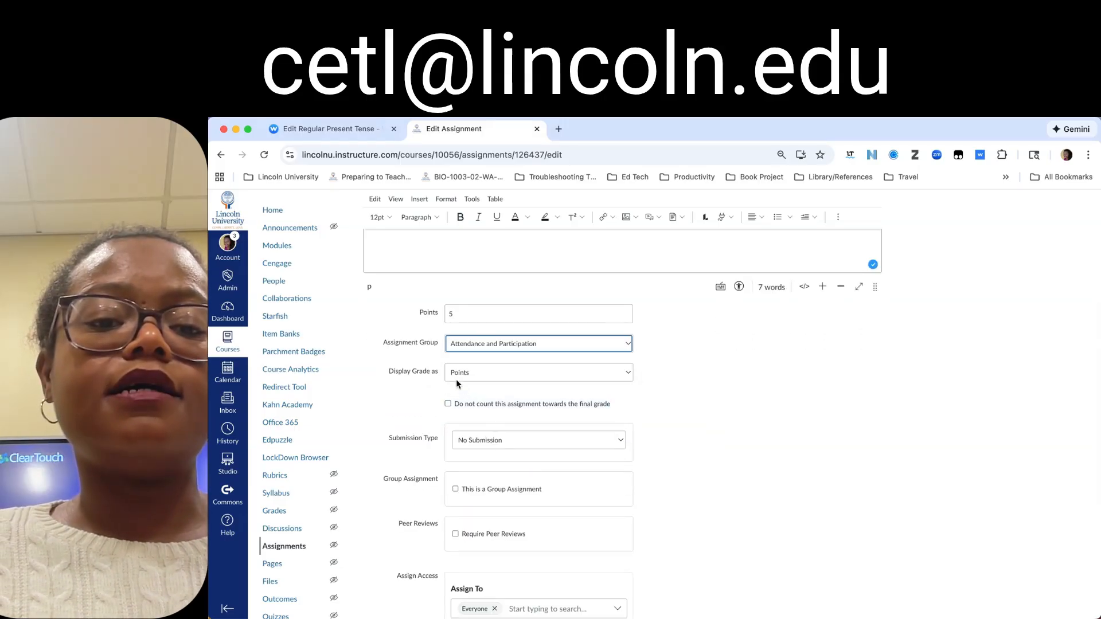
pyautogui.click(476, 373)
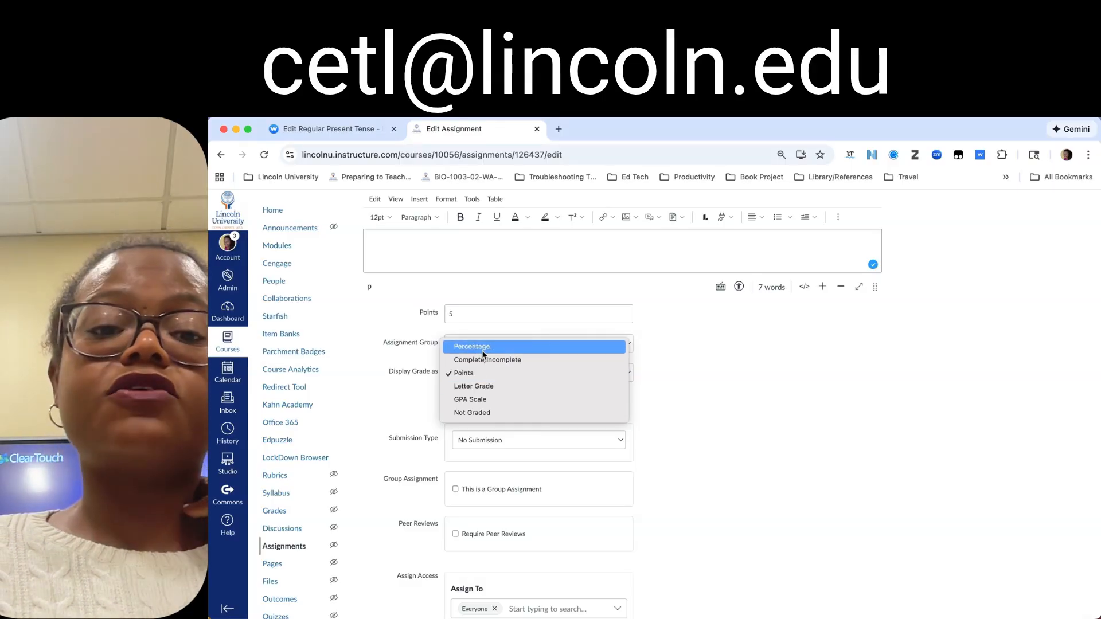
pyautogui.click(483, 359)
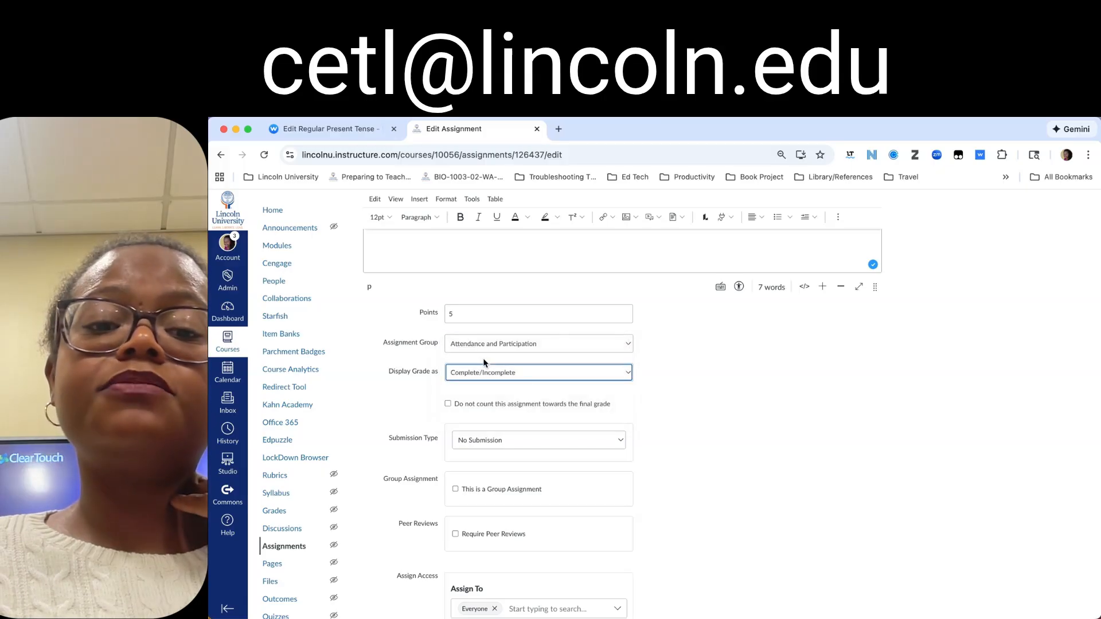
# Step: Set the submission type to External Tool with LTI for Wooclap, loading in a new tab, and save the assignment without publishing
pyautogui.click(496, 397)
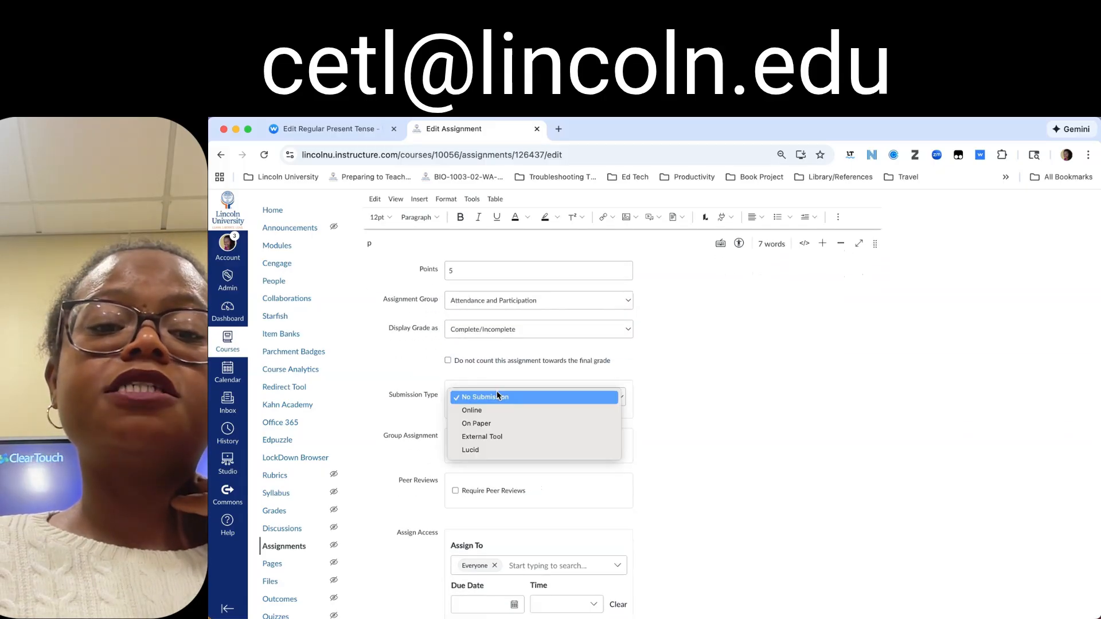
pyautogui.click(491, 439)
pyautogui.click(614, 462)
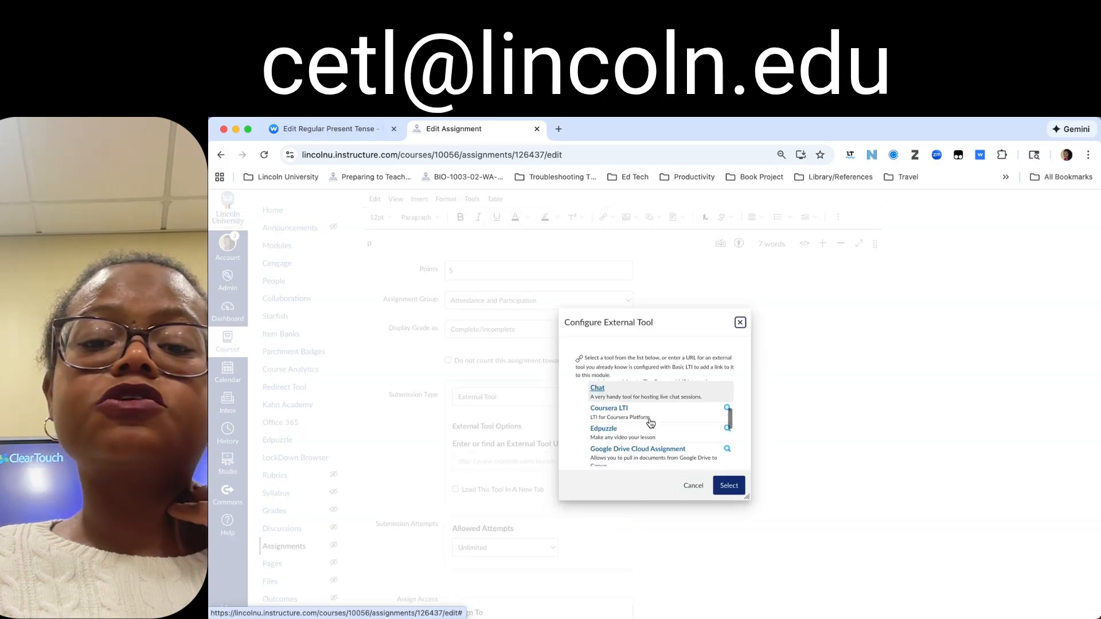
pyautogui.scroll(-10, 651, 422)
pyautogui.scroll(-3, 652, 422)
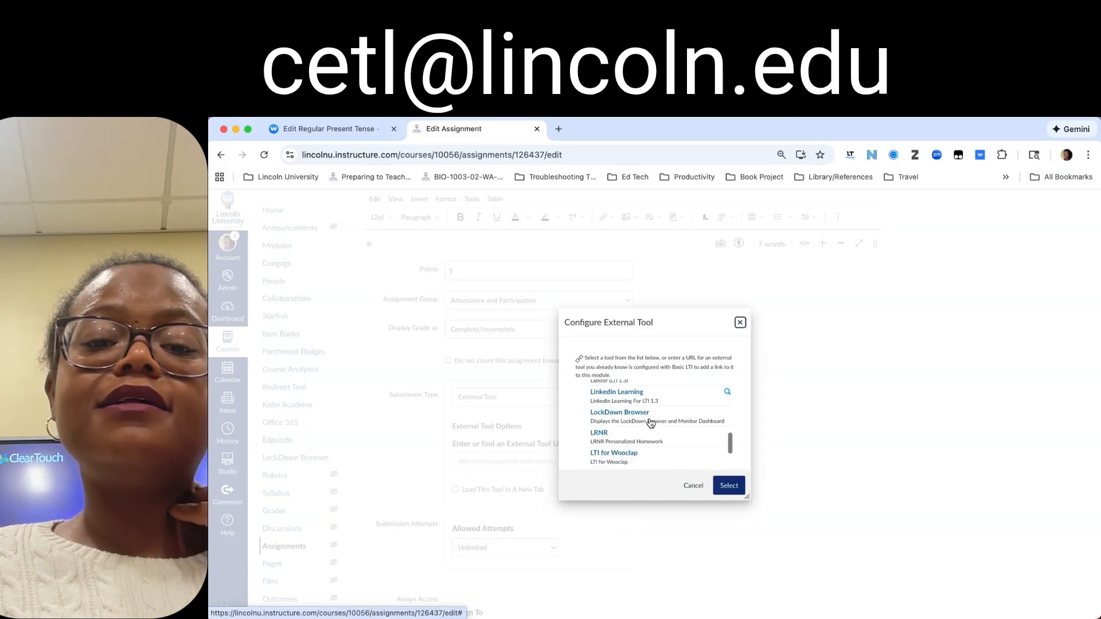
pyautogui.click(634, 419)
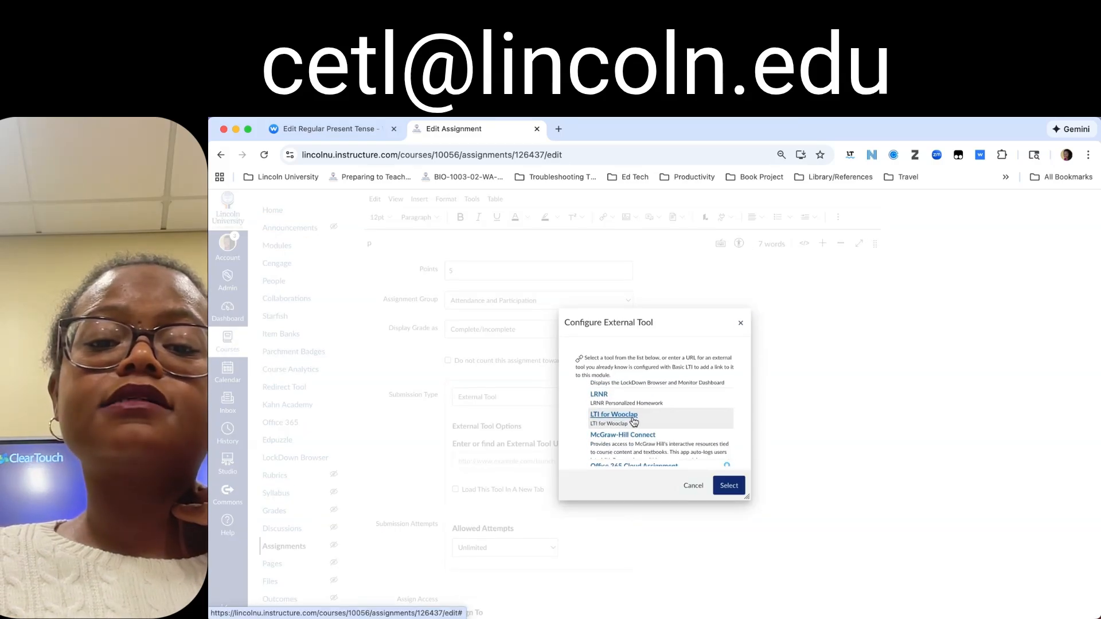
pyautogui.click(729, 485)
pyautogui.scroll(-1, 455, 421)
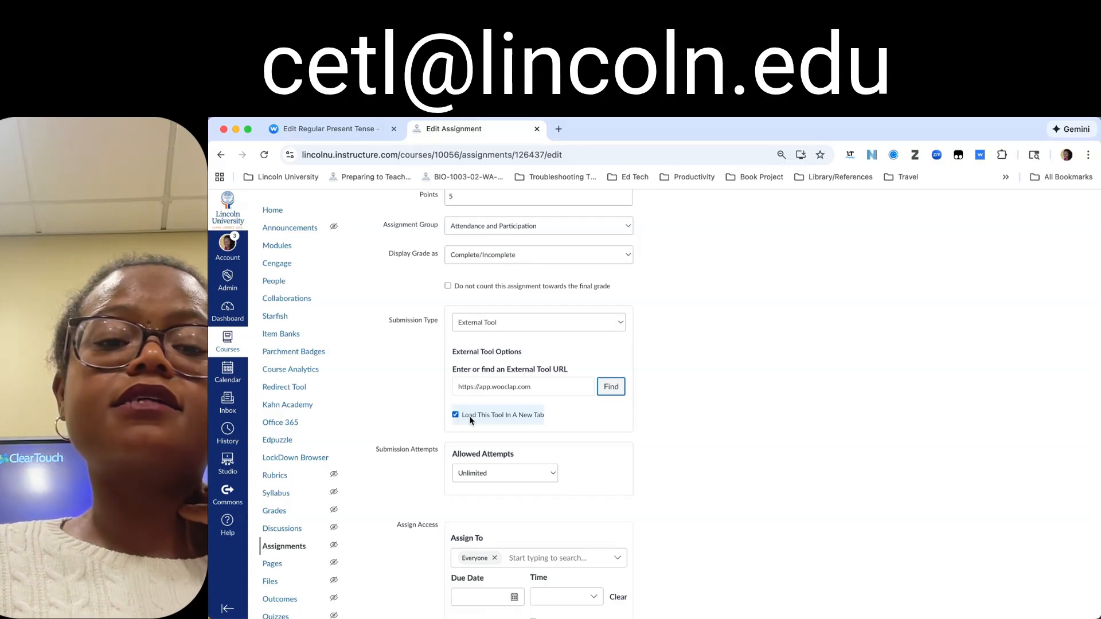
pyautogui.scroll(-3, 513, 416)
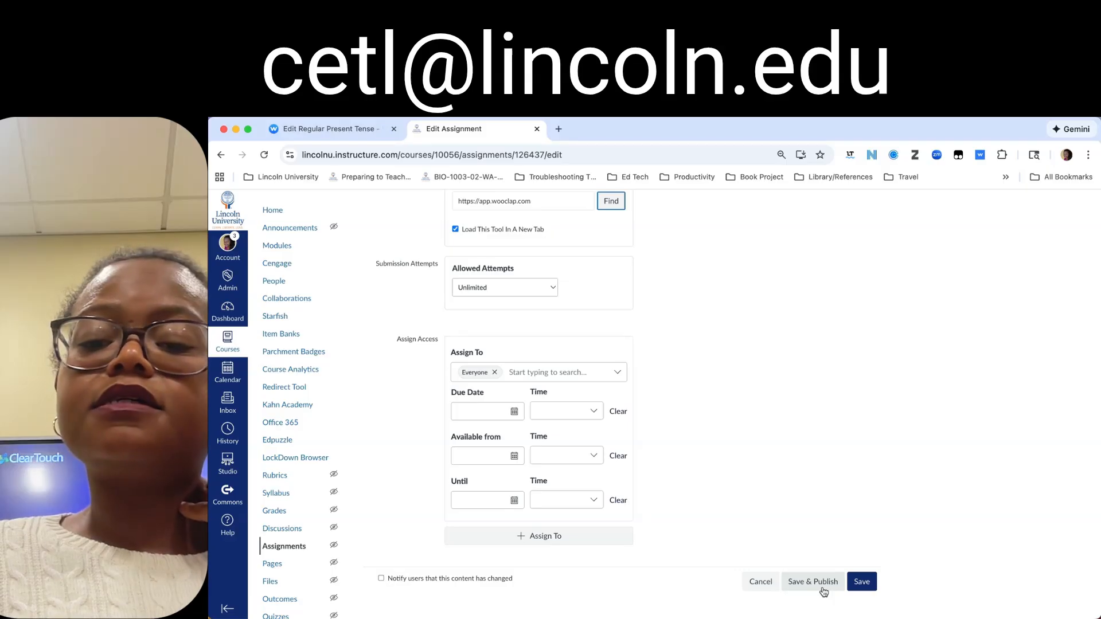
pyautogui.click(864, 587)
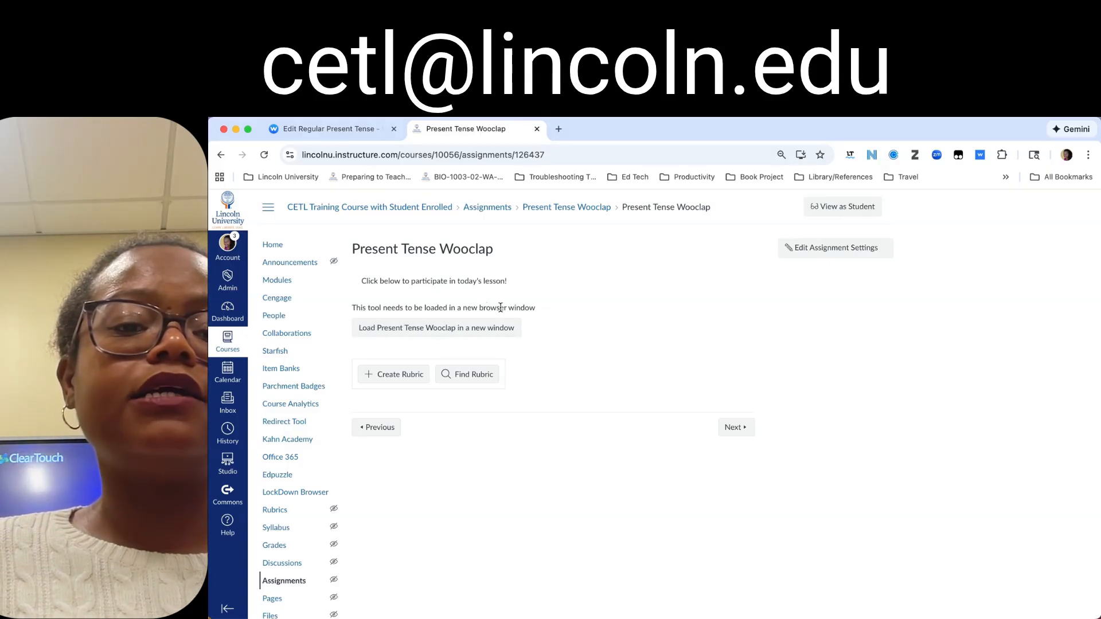
# Step: Load Present Tense Wooclap in a new window and set its LMS grade synchronization to Participation
pyautogui.click(433, 327)
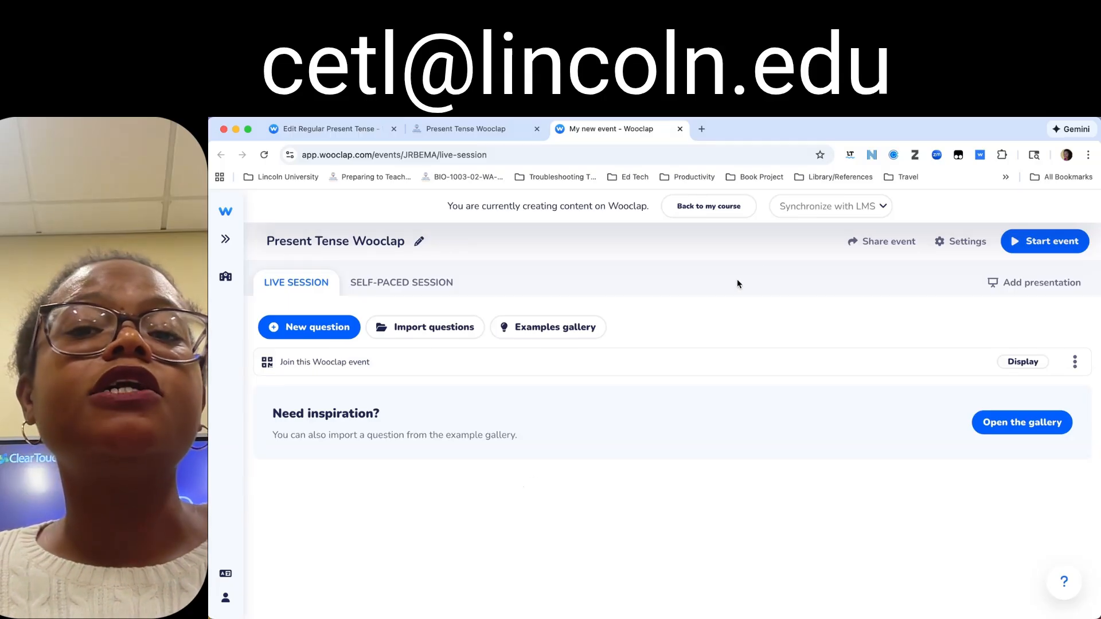
pyautogui.click(882, 210)
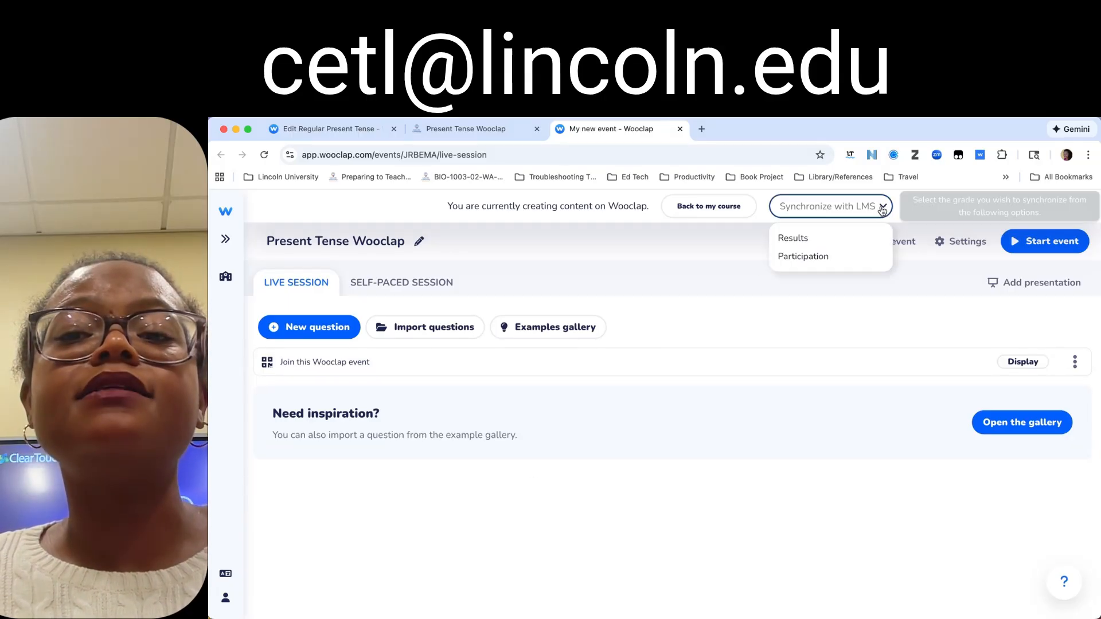
pyautogui.click(814, 260)
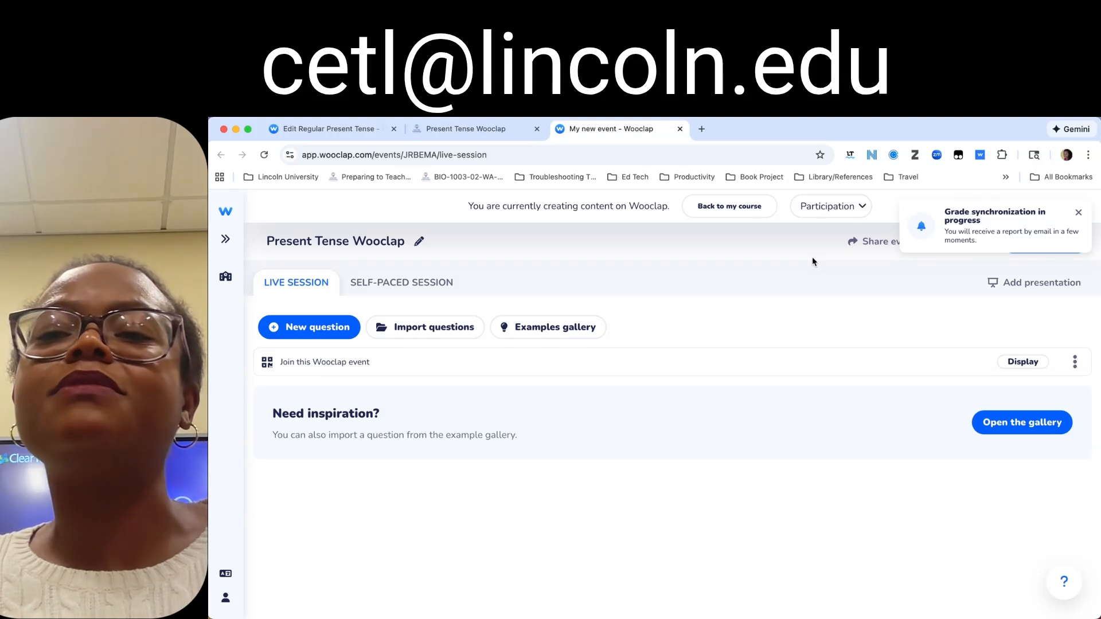
pyautogui.click(1079, 362)
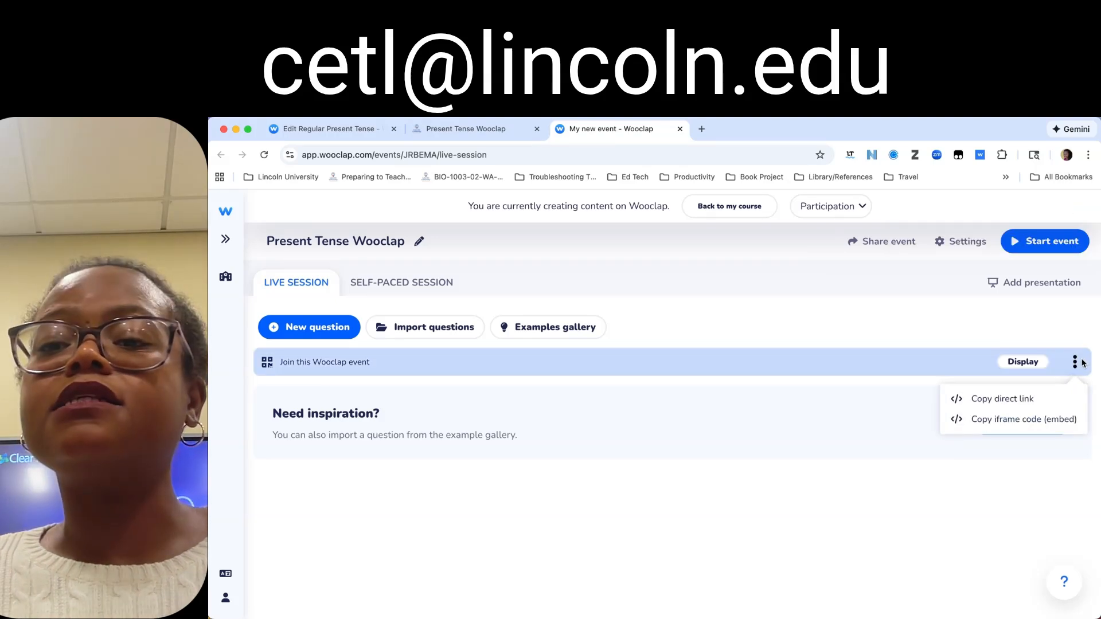
# Step: In the Wooclap event settings, disable automatic display of answers and enable the attendance sheet
pyautogui.click(972, 241)
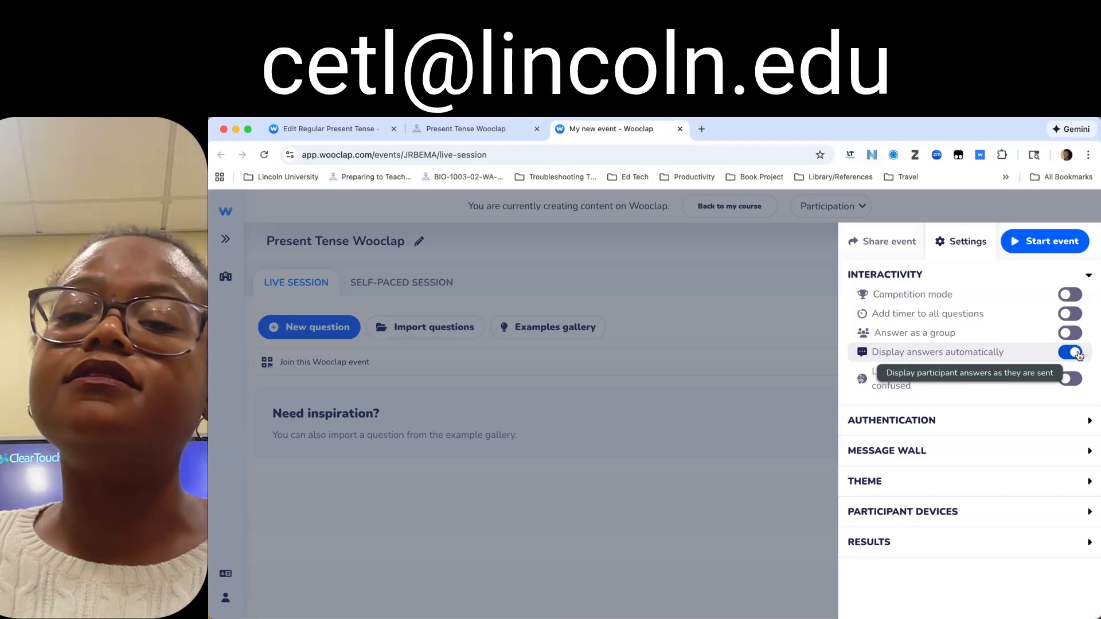
pyautogui.click(1078, 354)
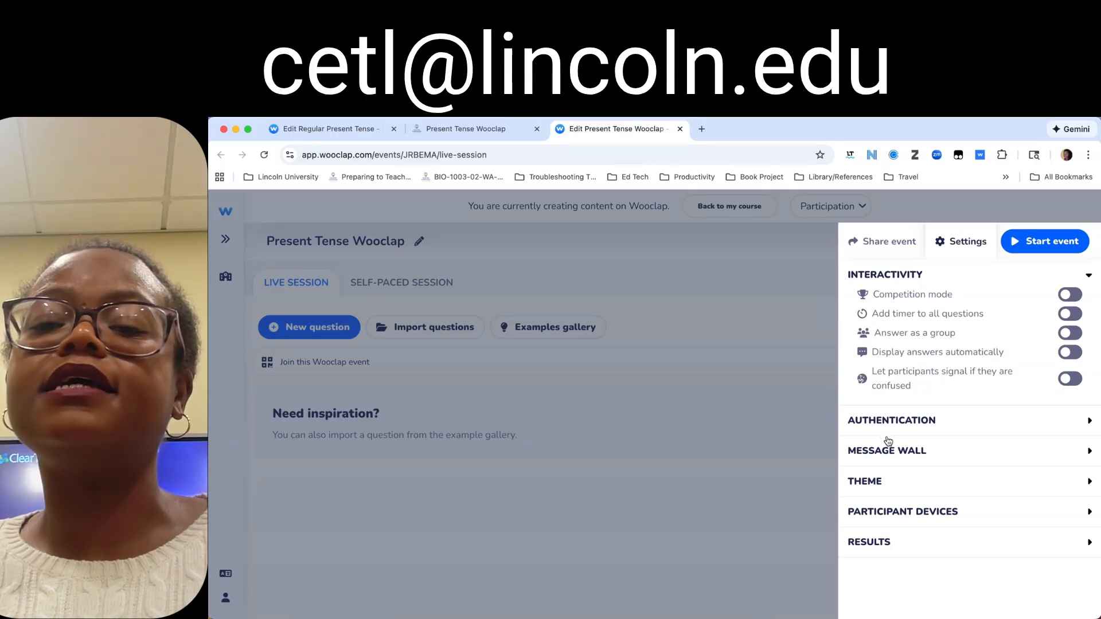
pyautogui.click(1073, 420)
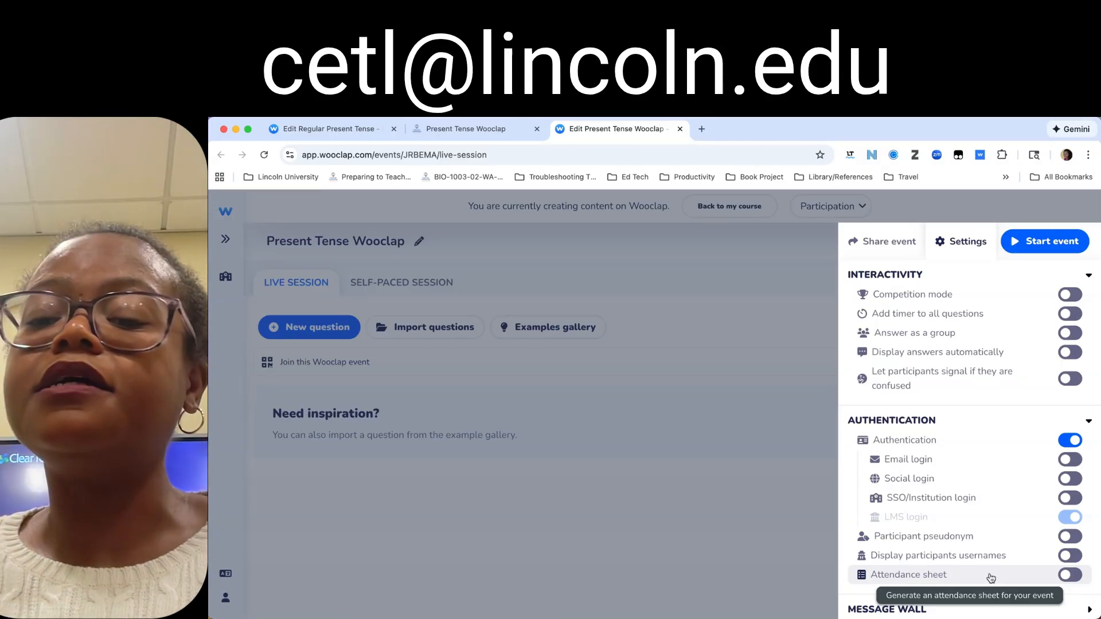
pyautogui.click(1070, 576)
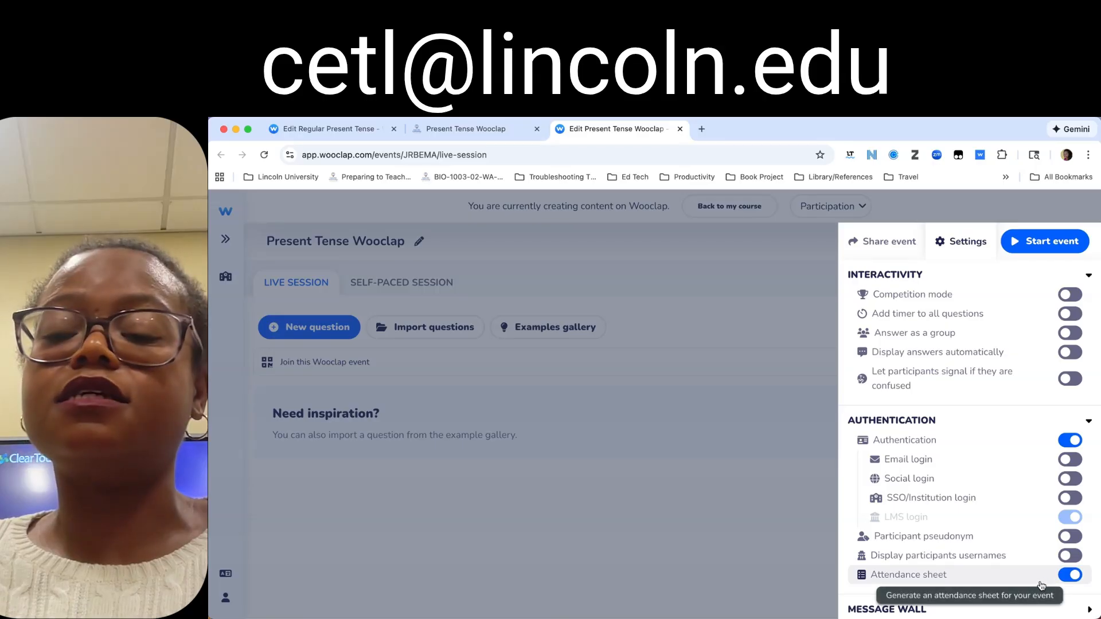
# Step: Review the event's message wall, theme and participant device settings, dismissing the reminders pop-up, and close the settings
pyautogui.scroll(-3, 1041, 573)
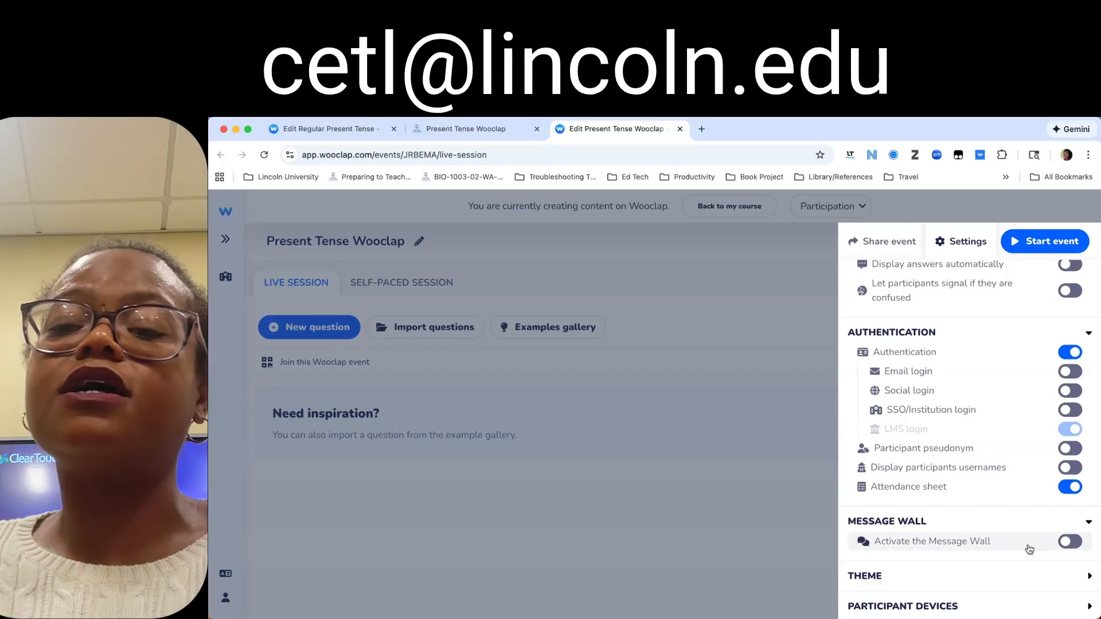
pyautogui.click(1005, 584)
pyautogui.scroll(-2, 1008, 586)
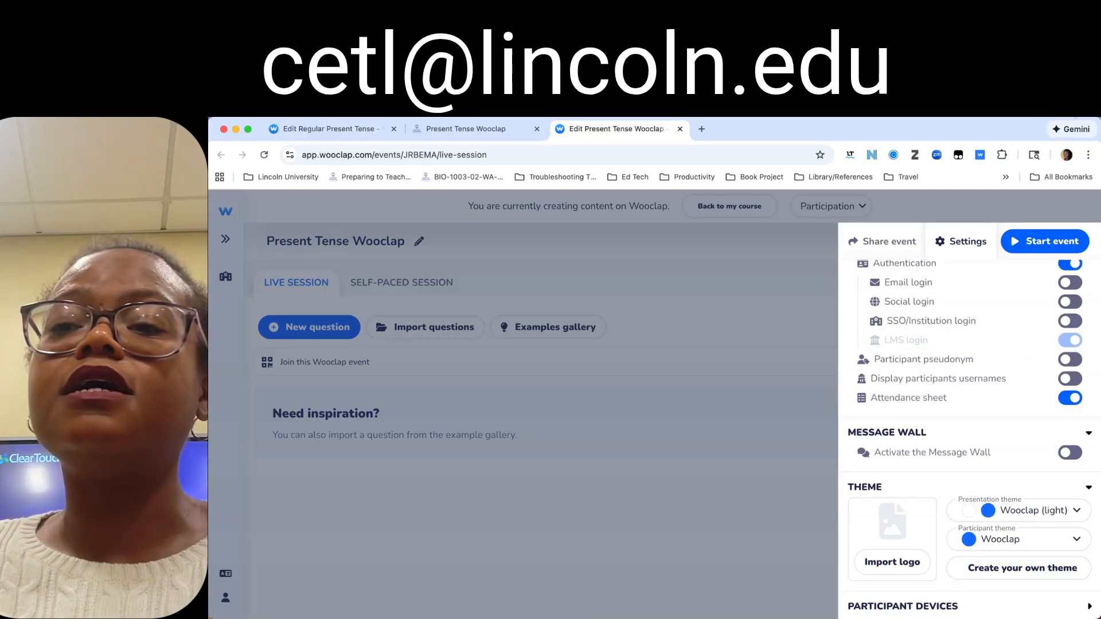
pyautogui.click(979, 608)
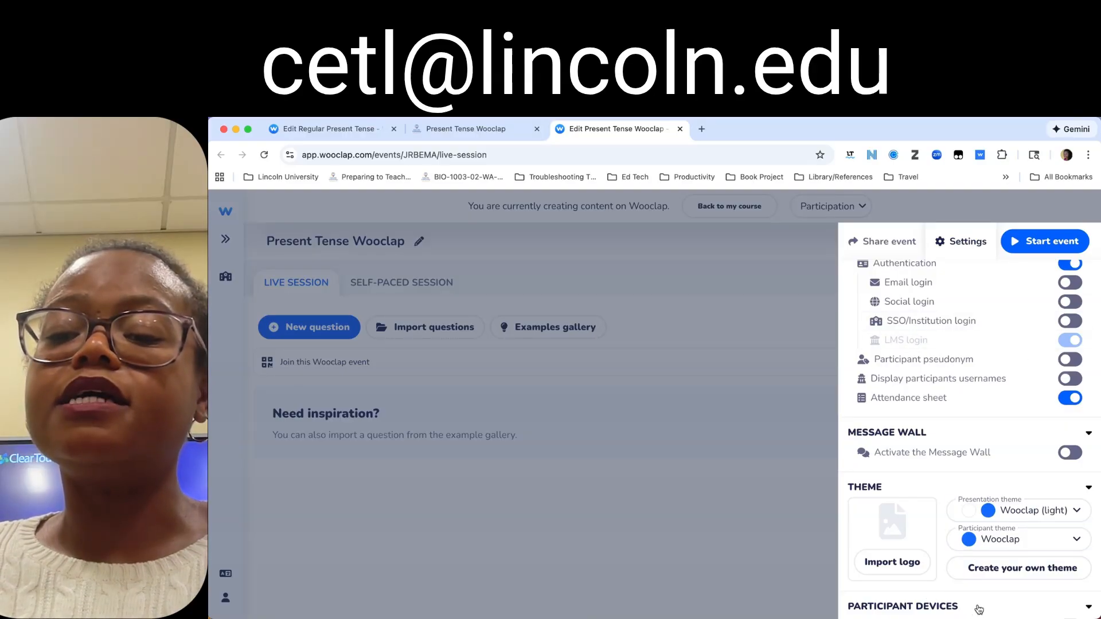
pyautogui.scroll(-2, 979, 610)
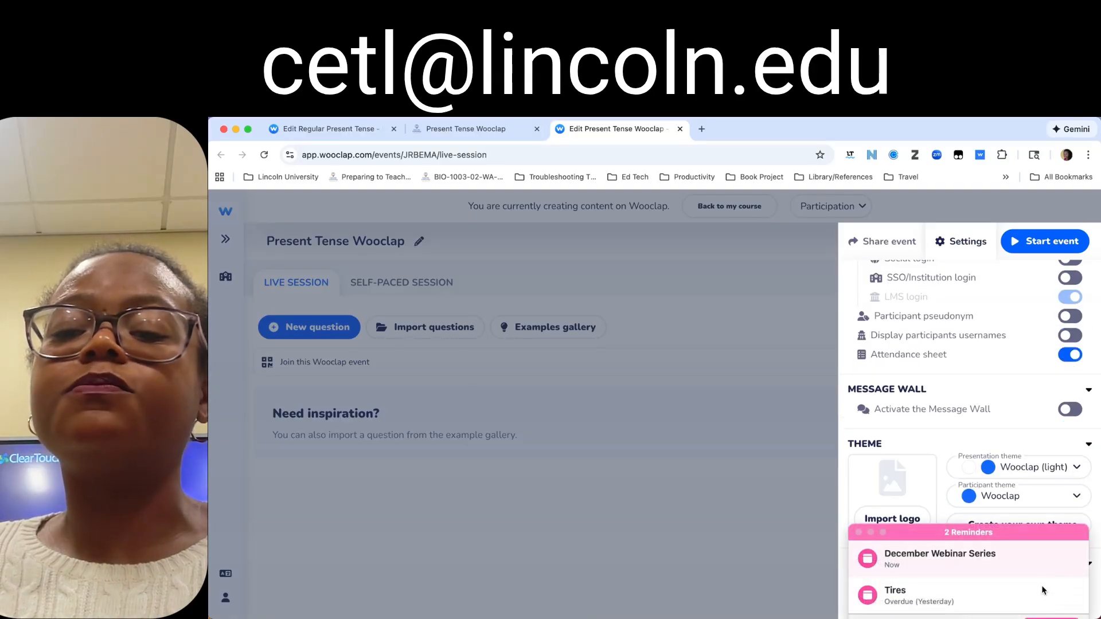
pyautogui.click(859, 533)
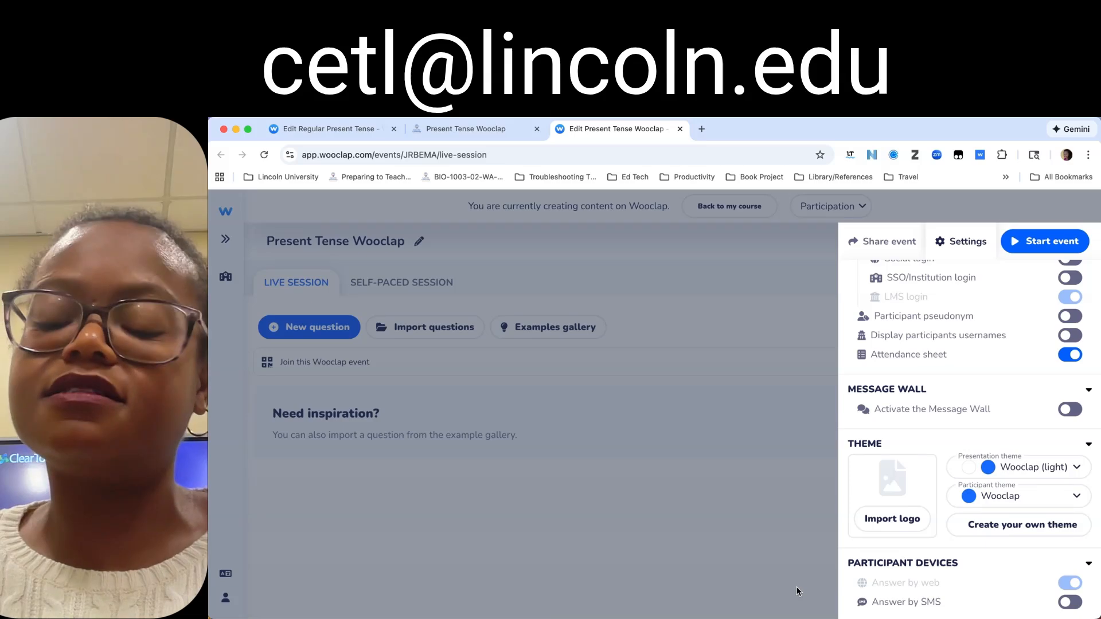
pyautogui.click(781, 558)
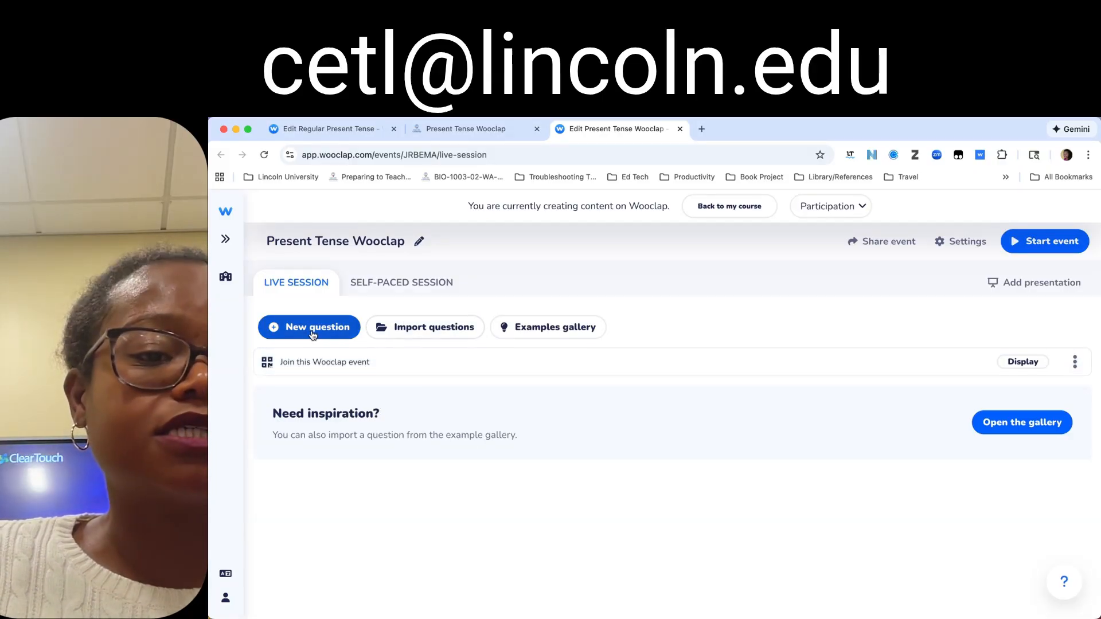
# Step: Import all questions from the Regular Present Tense event into the Present Tense Wooclap event
pyautogui.click(420, 332)
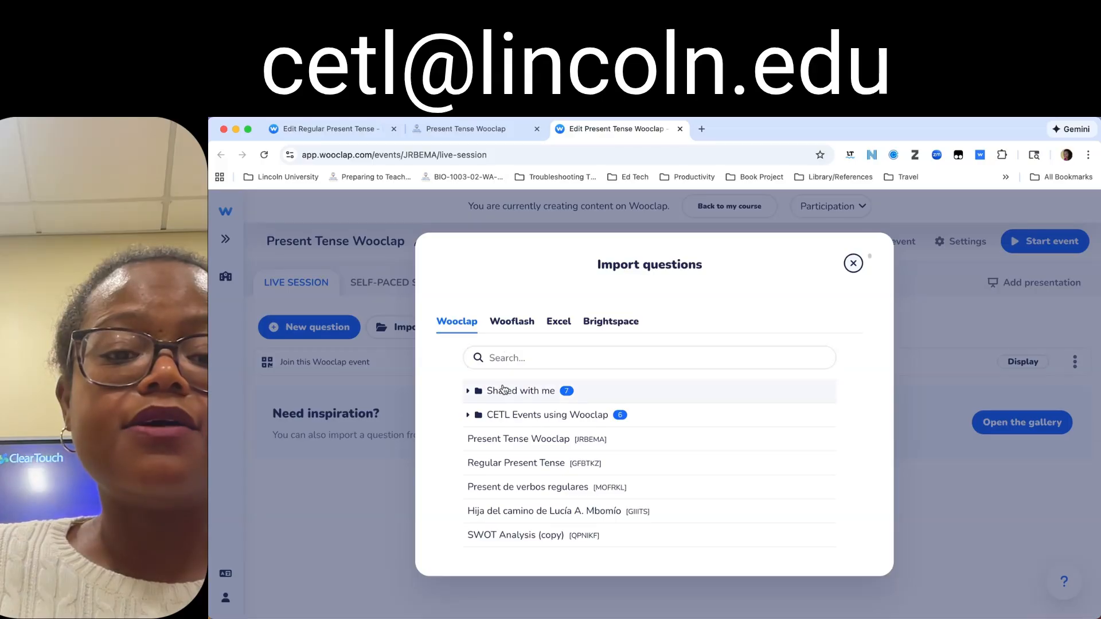
pyautogui.click(540, 466)
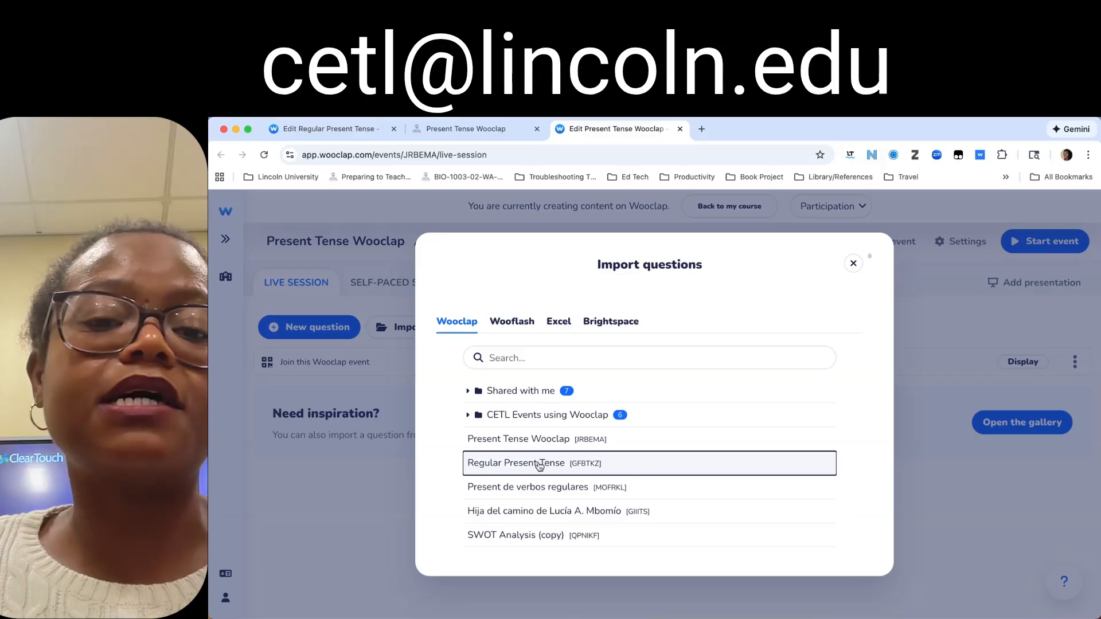
pyautogui.click(539, 466)
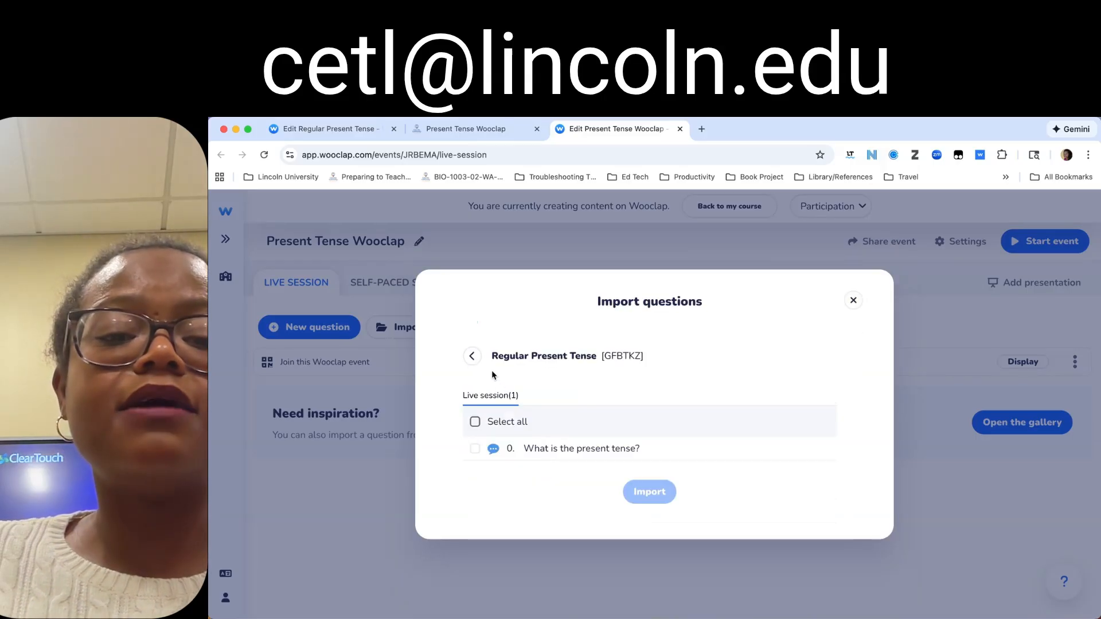
pyautogui.click(475, 424)
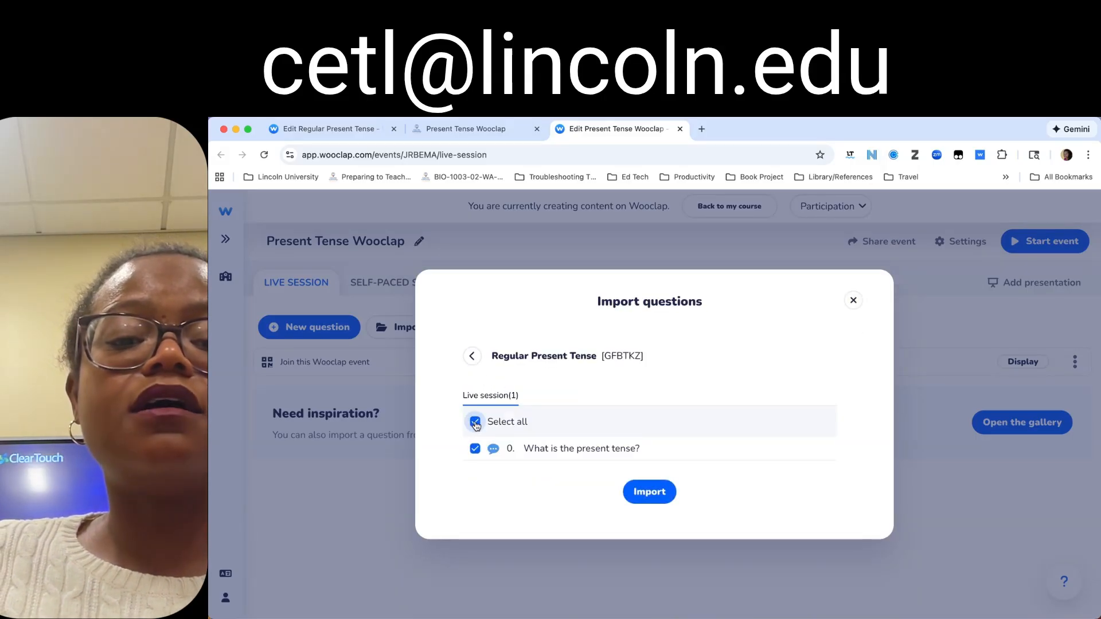
pyautogui.click(657, 498)
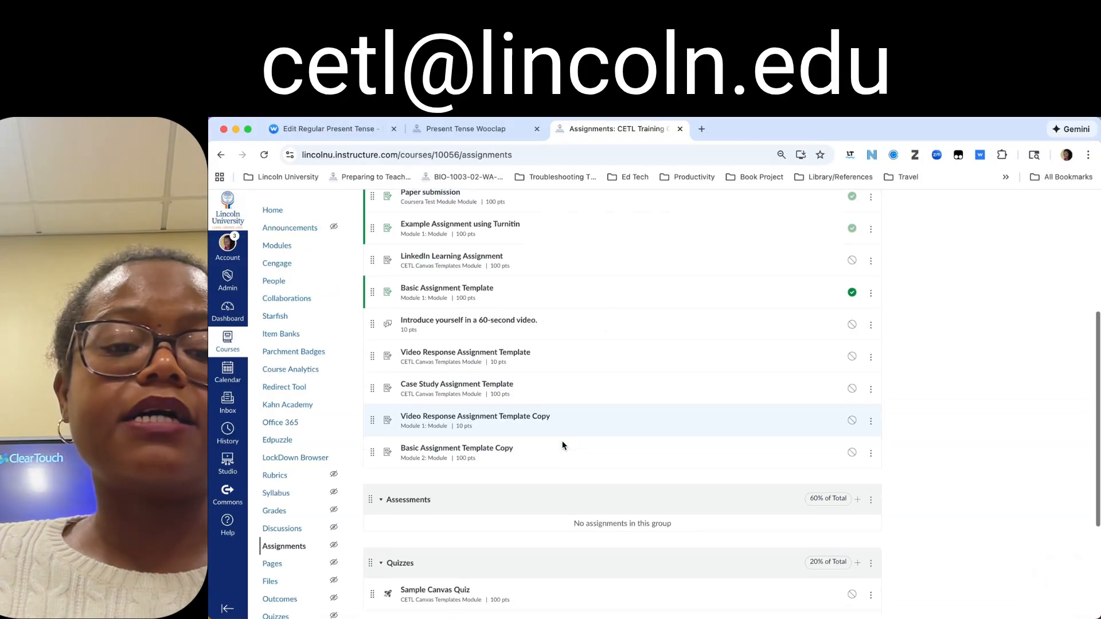
# Step: Look through the Canvas course's assignments list for the Present Tense Wooclap assignment
pyautogui.scroll(-3, 562, 446)
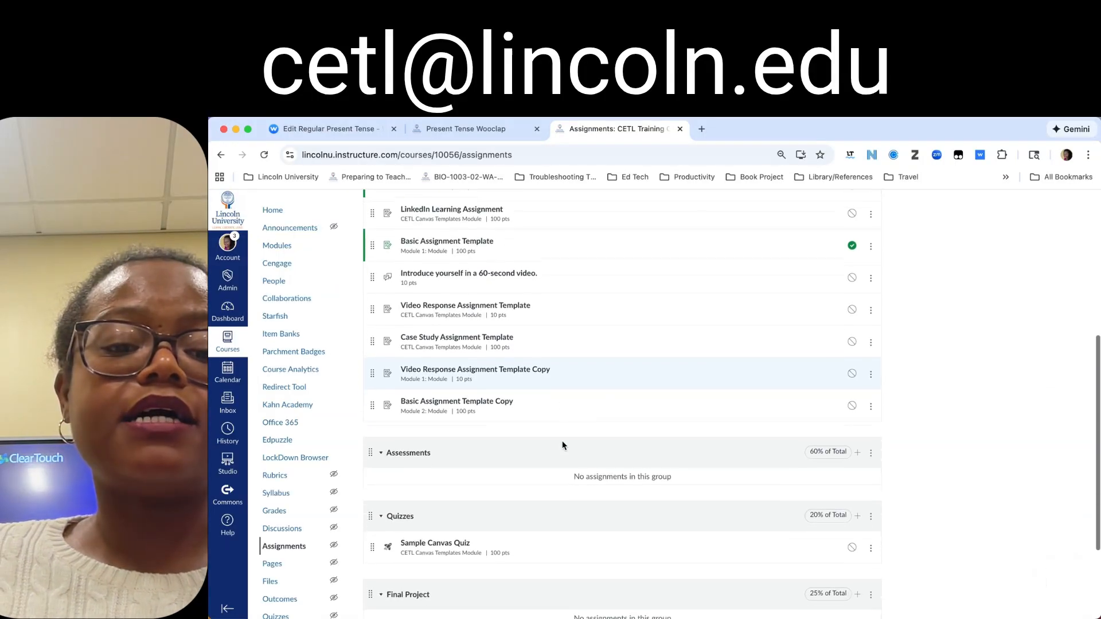
pyautogui.scroll(5, 562, 445)
pyautogui.scroll(3, 562, 445)
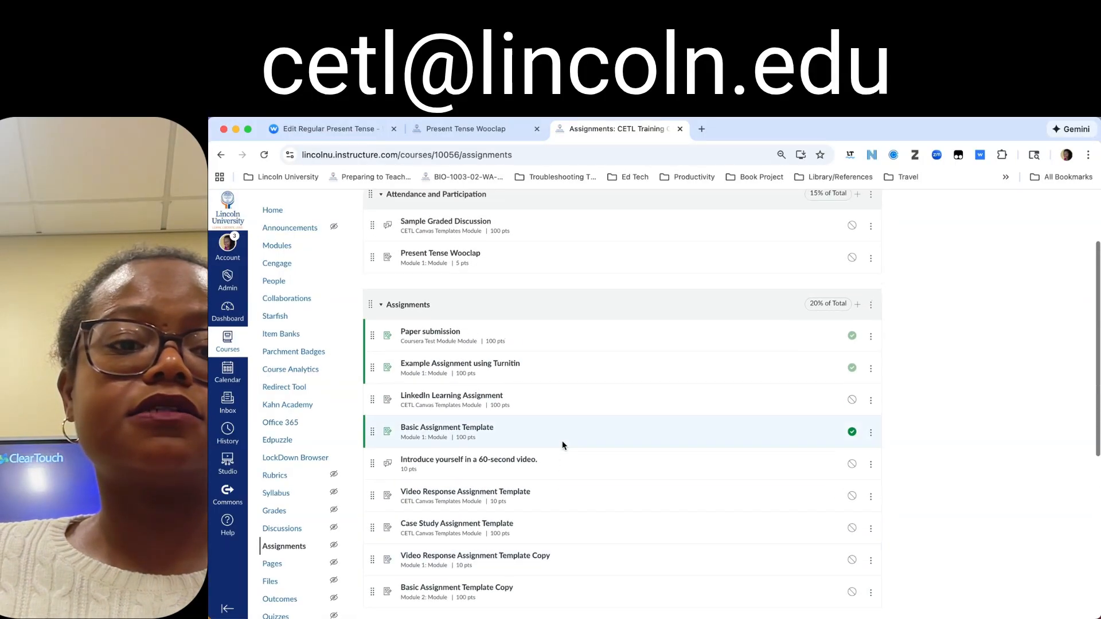
# Step: Open the Present Tense Wooclap assignment, check its access in student view and return to the teacher view
pyautogui.click(462, 337)
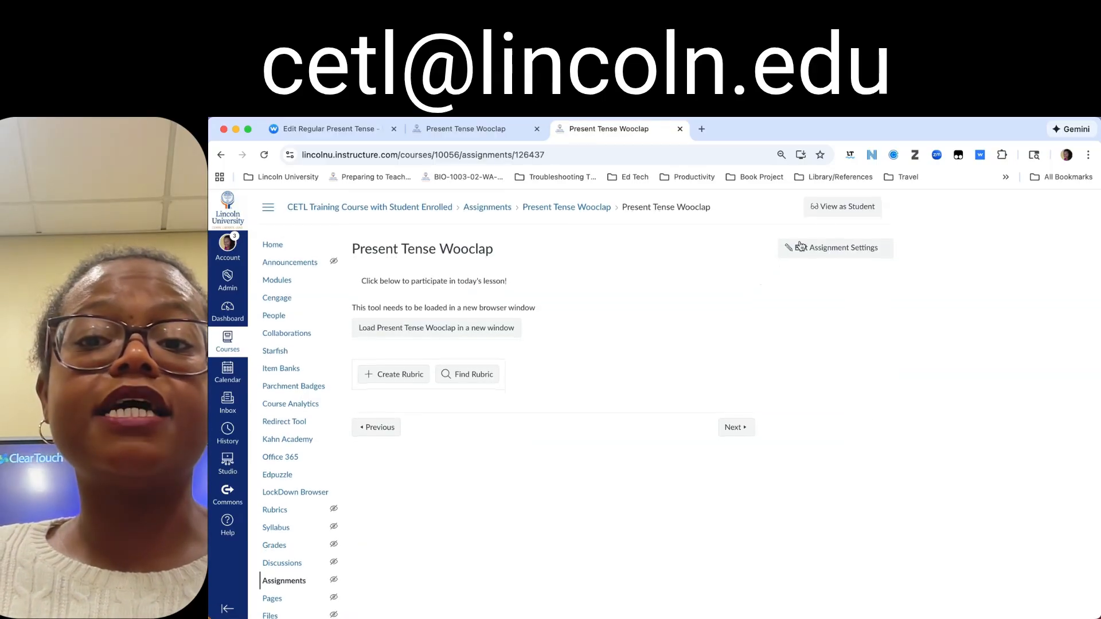
pyautogui.click(842, 208)
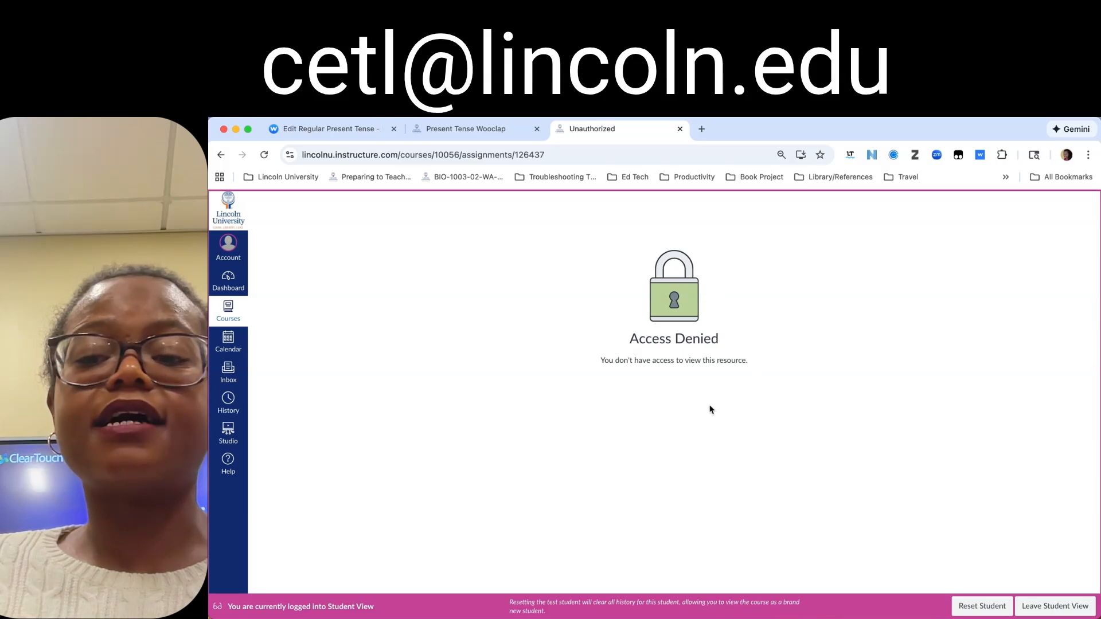
pyautogui.click(1041, 609)
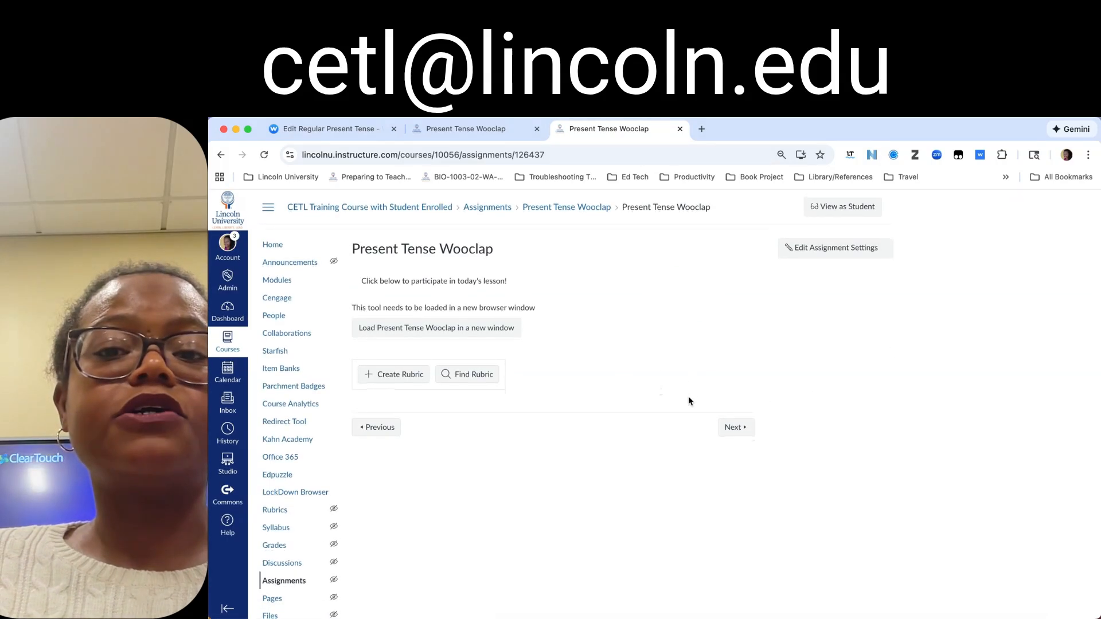
# Step: Edit the Present Tense Wooclap assignment's settings to save and publish it with the Wooclap external tool
pyautogui.click(819, 251)
pyautogui.scroll(-5, 733, 442)
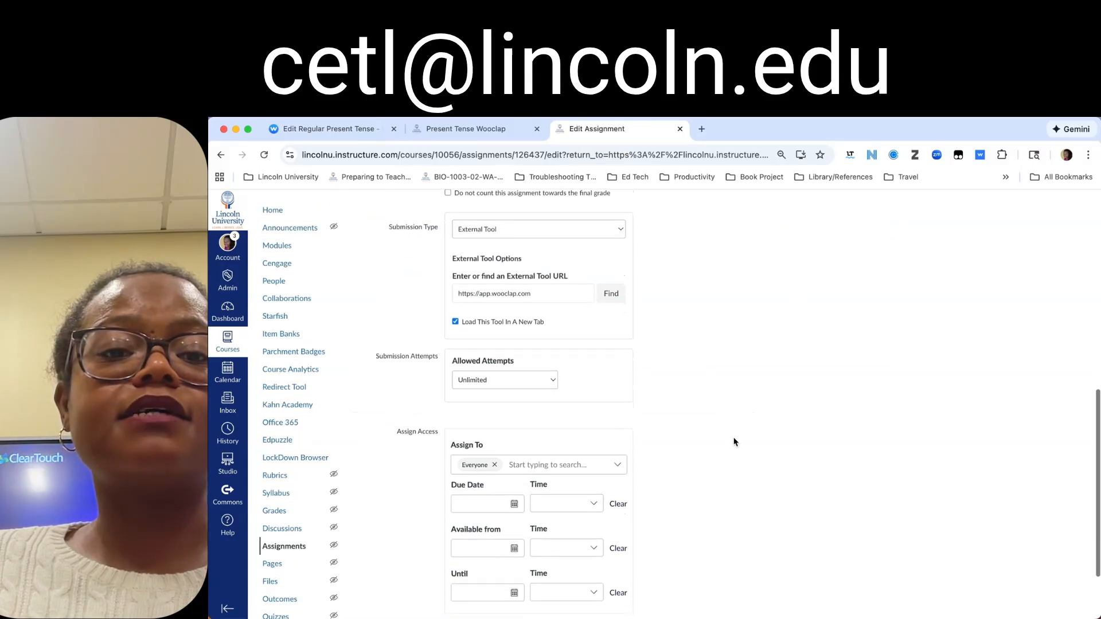
pyautogui.scroll(-2, 735, 442)
pyautogui.click(810, 583)
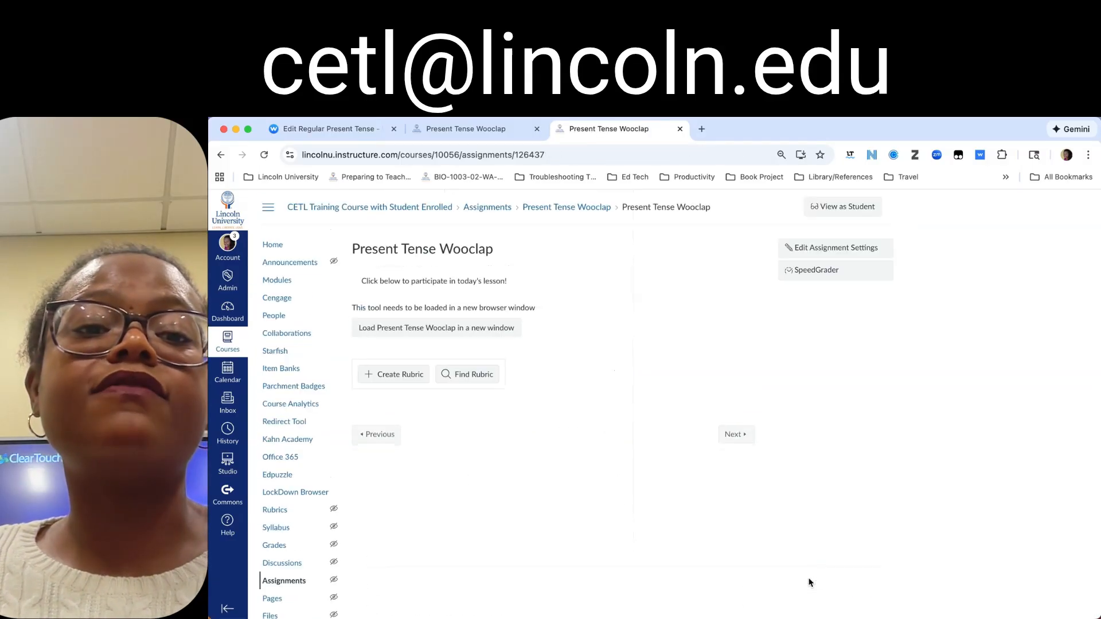
# Step: Launch the Wooclap event from the assignment in student view and certify the test student's identity on the attendance sheet
pyautogui.click(840, 205)
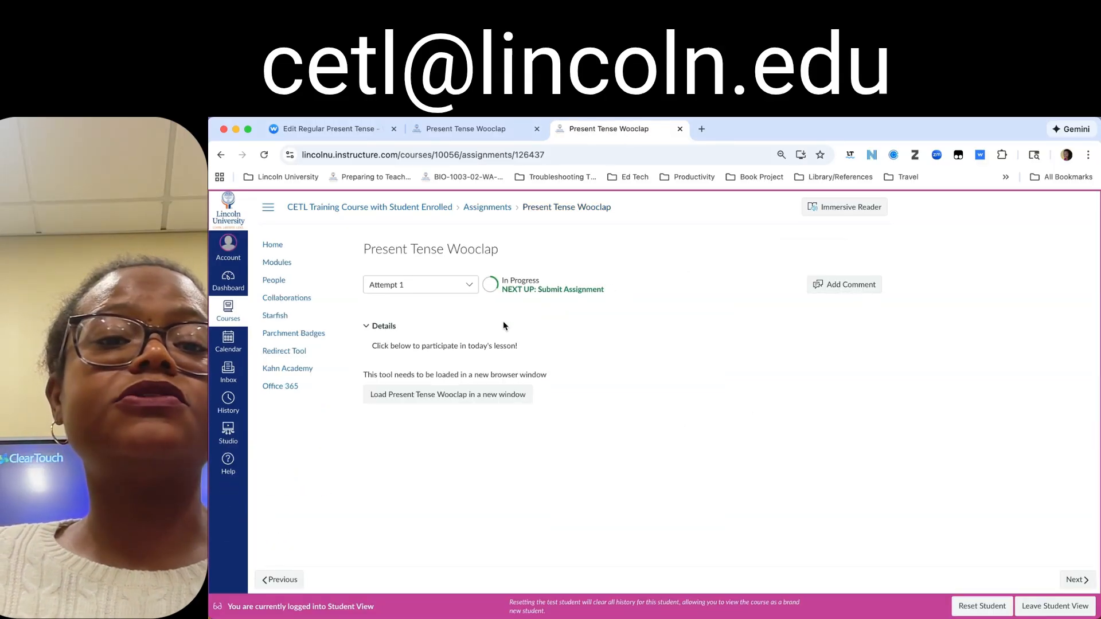
pyautogui.click(474, 395)
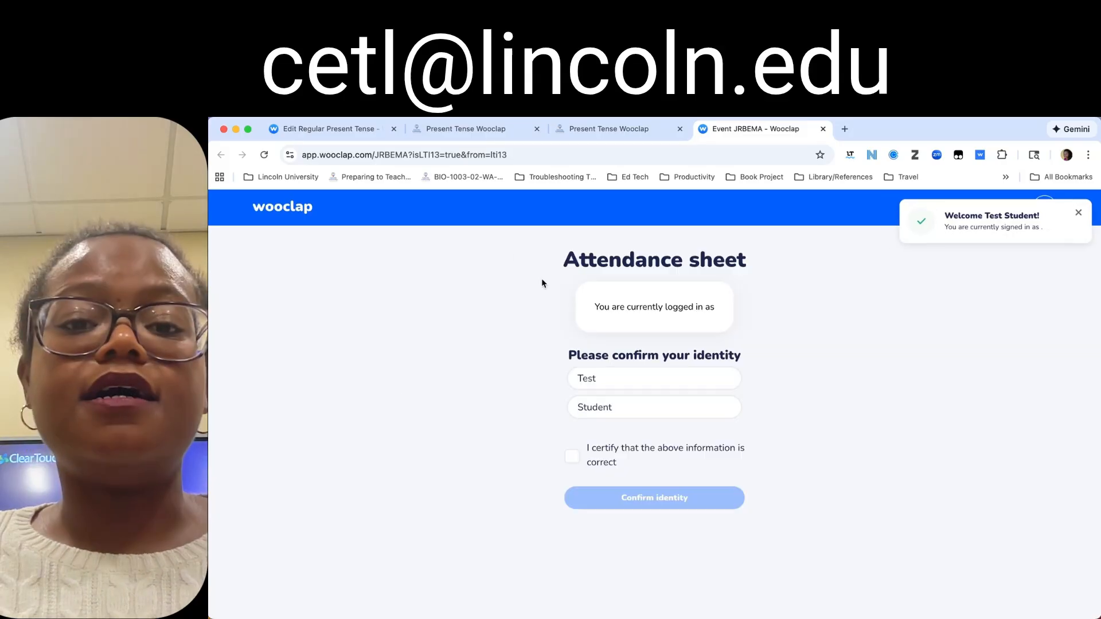
pyautogui.doubleClick(583, 379)
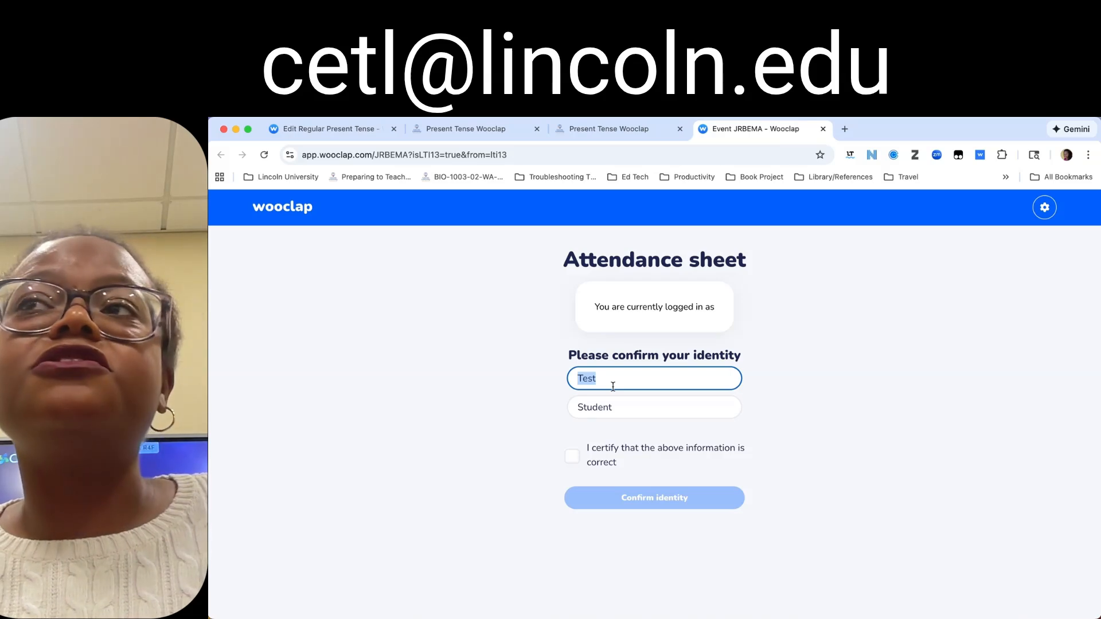
pyautogui.click(752, 403)
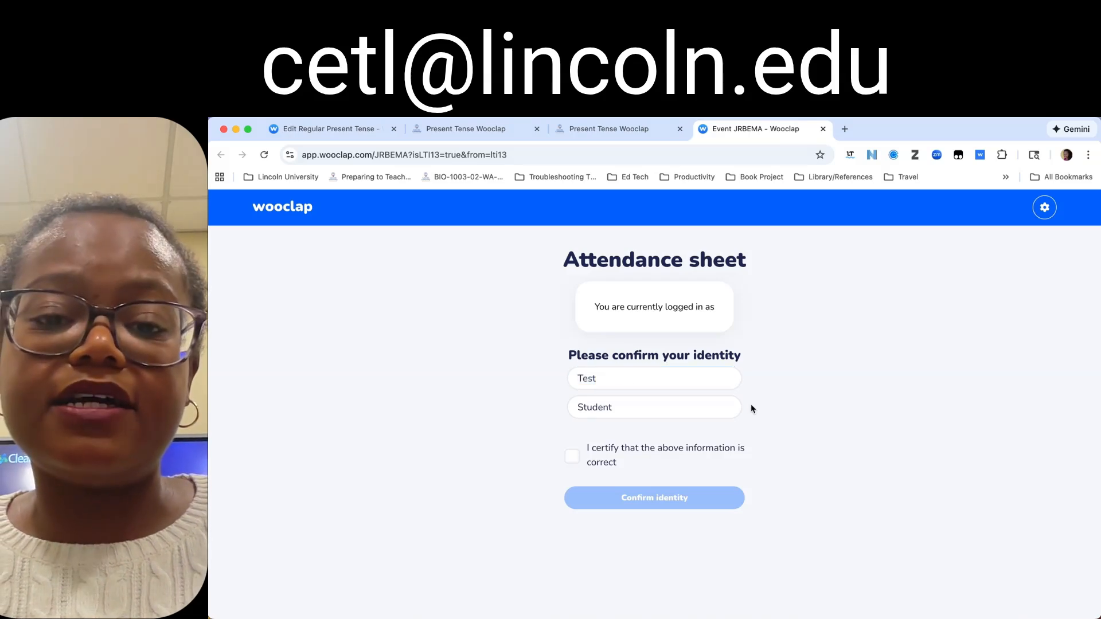
pyautogui.doubleClick(605, 379)
pyautogui.click(601, 381)
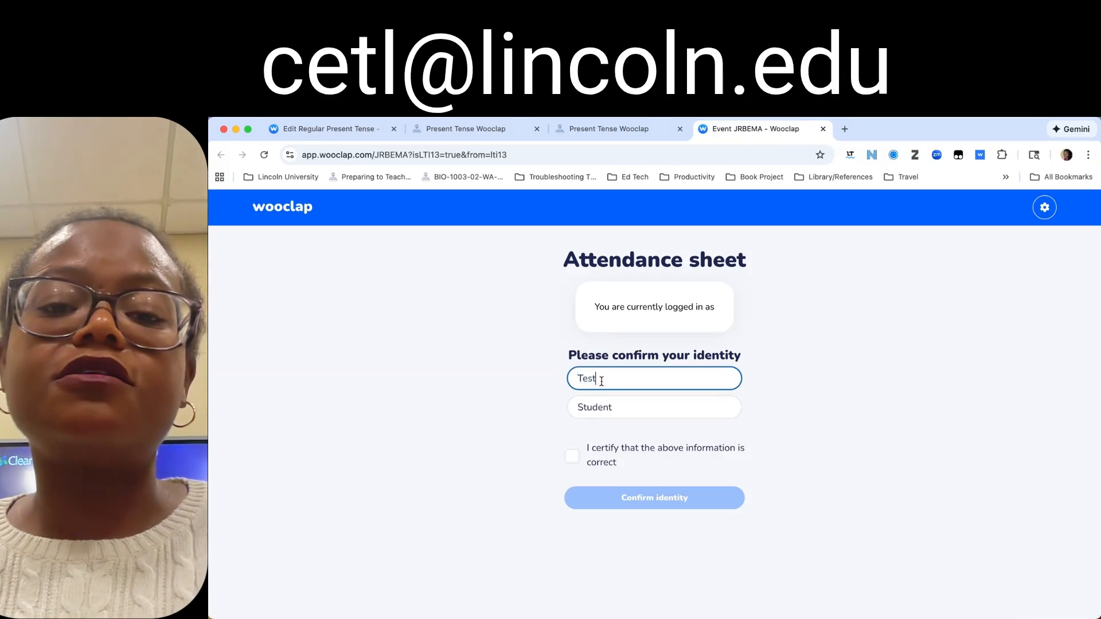
pyautogui.doubleClick(602, 381)
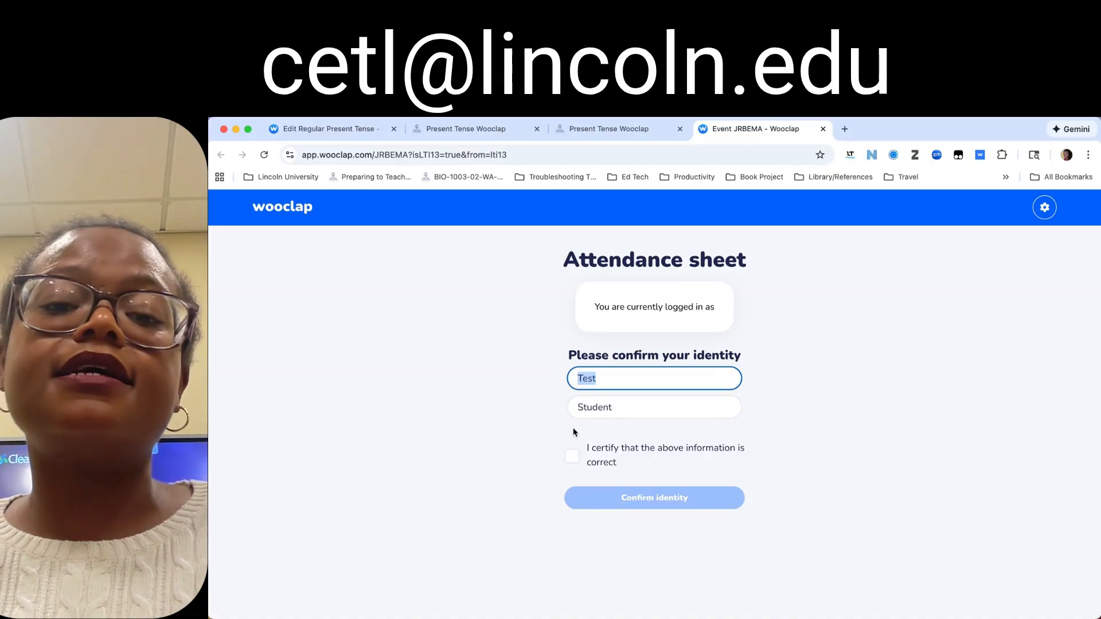
pyautogui.click(571, 456)
pyautogui.click(623, 507)
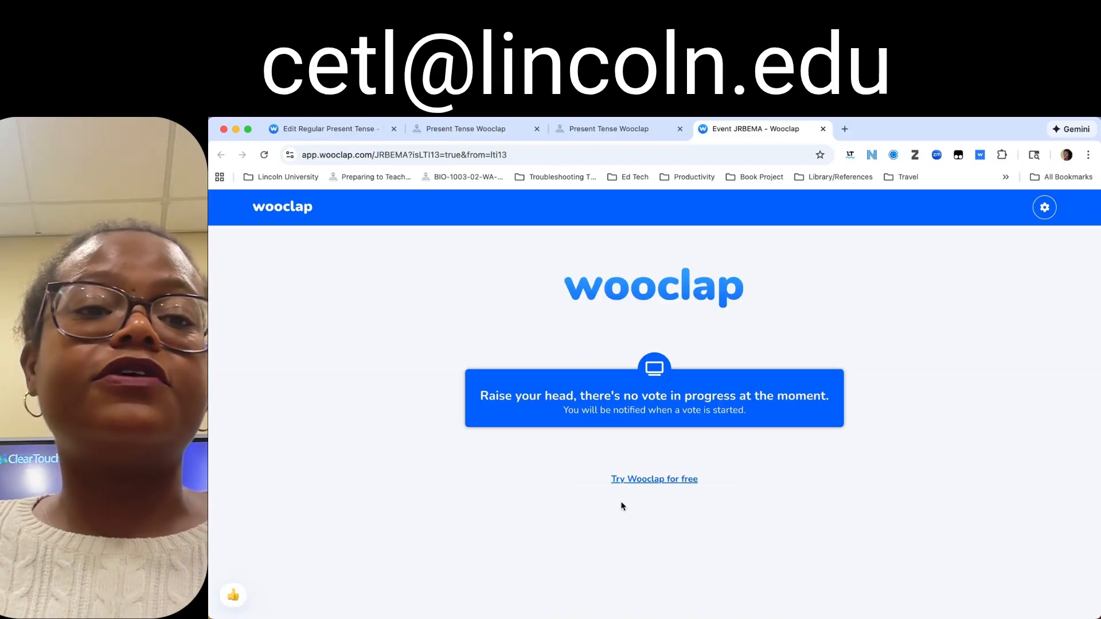
# Step: Reopen the Wooclap event from the teacher's Canvas assignment page, start it and display the question "What is the present tense?"
pyautogui.click(316, 132)
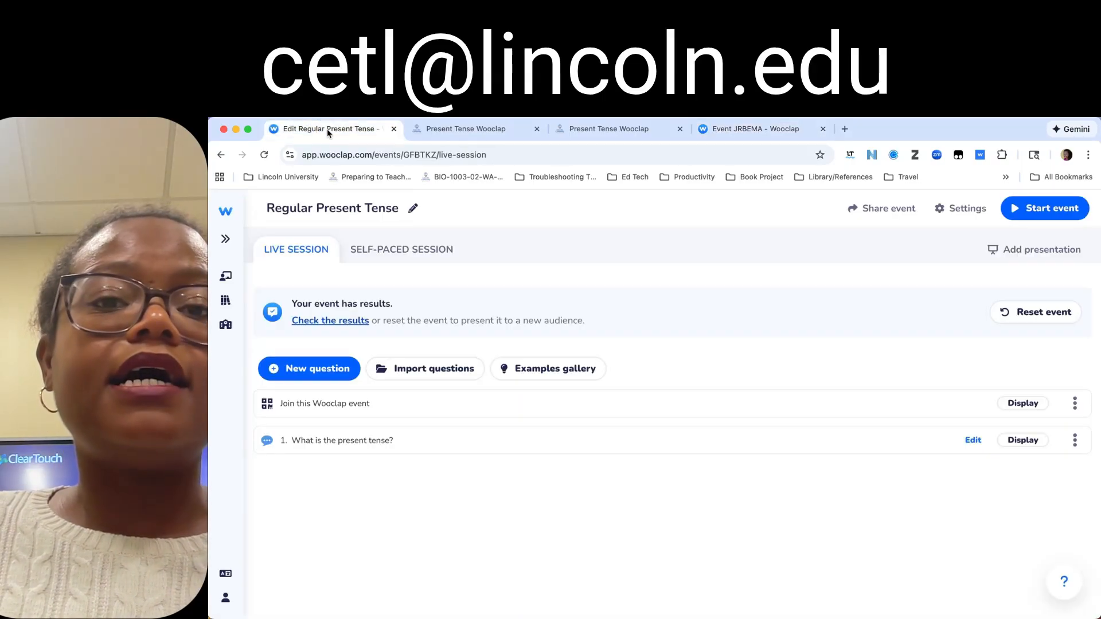
pyautogui.click(447, 132)
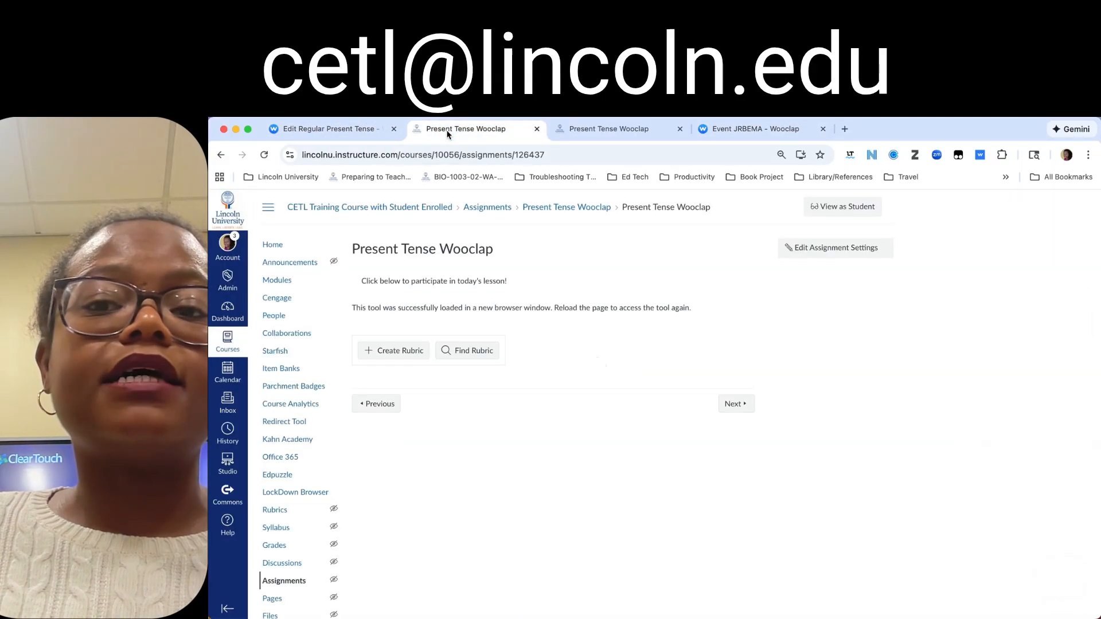
pyautogui.press('super+r')
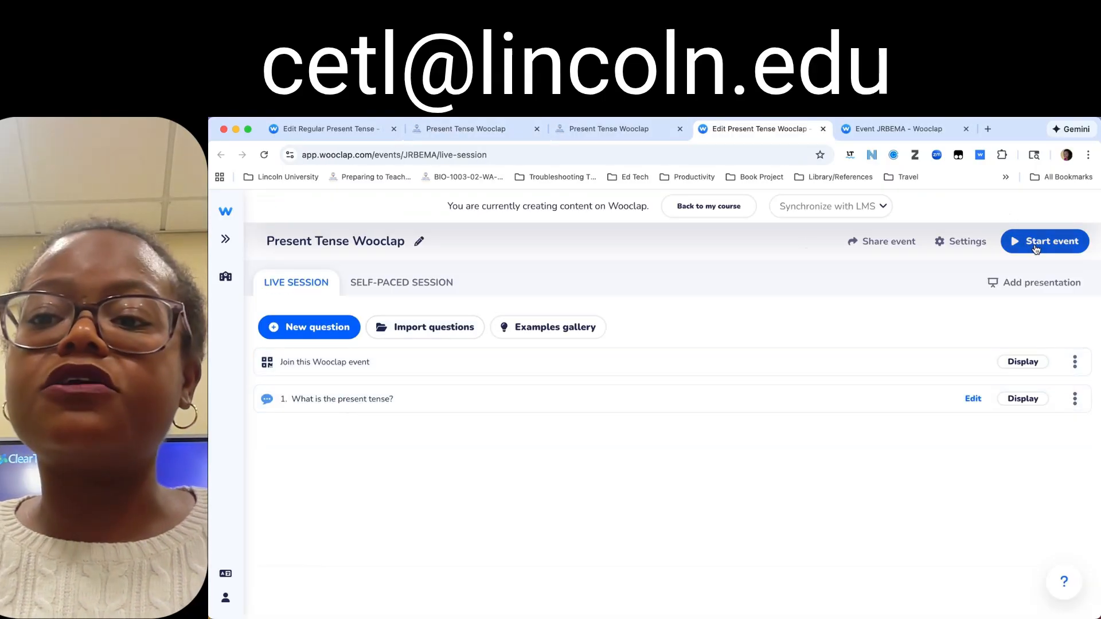
pyautogui.click(1037, 248)
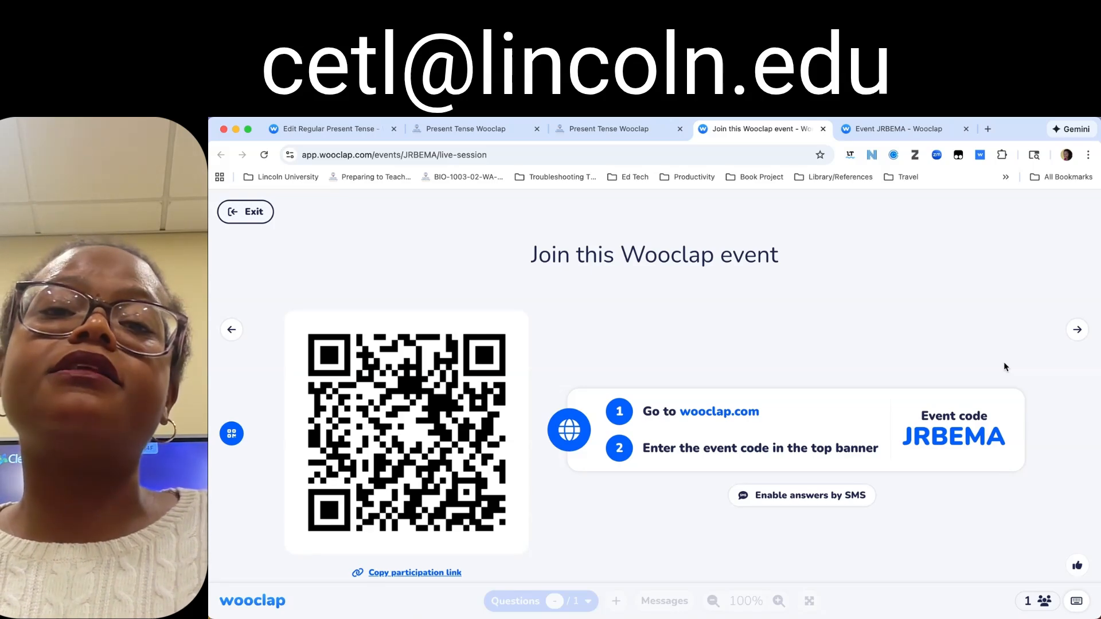
pyautogui.press('Right')
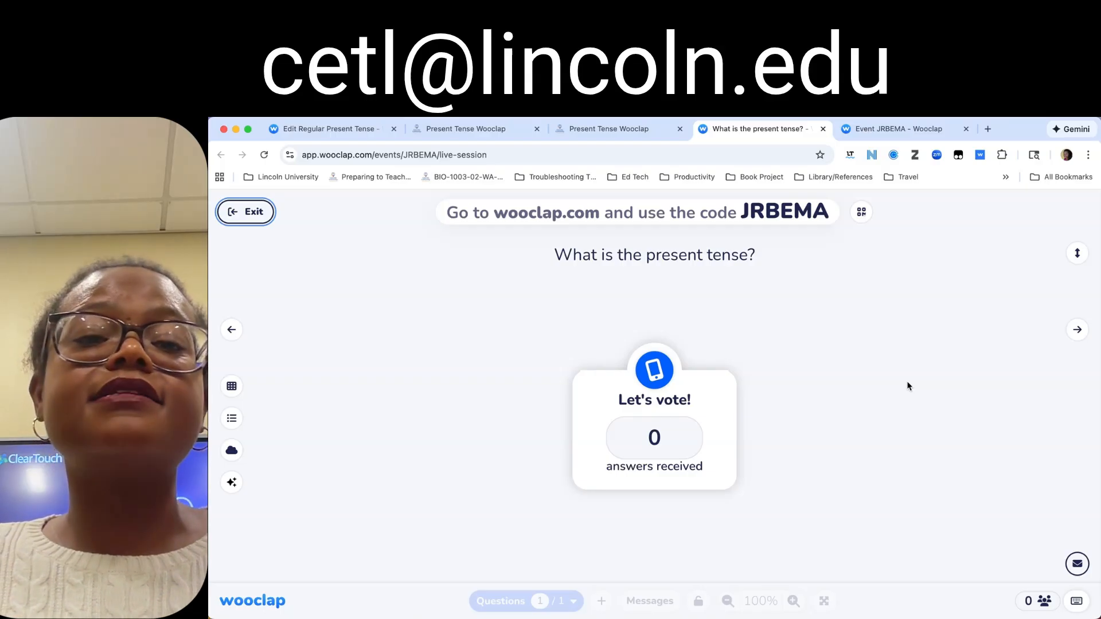
# Step: As the test student, submit the answer "talking about what is happening now or a habit" to the live question
pyautogui.click(601, 131)
pyautogui.click(316, 130)
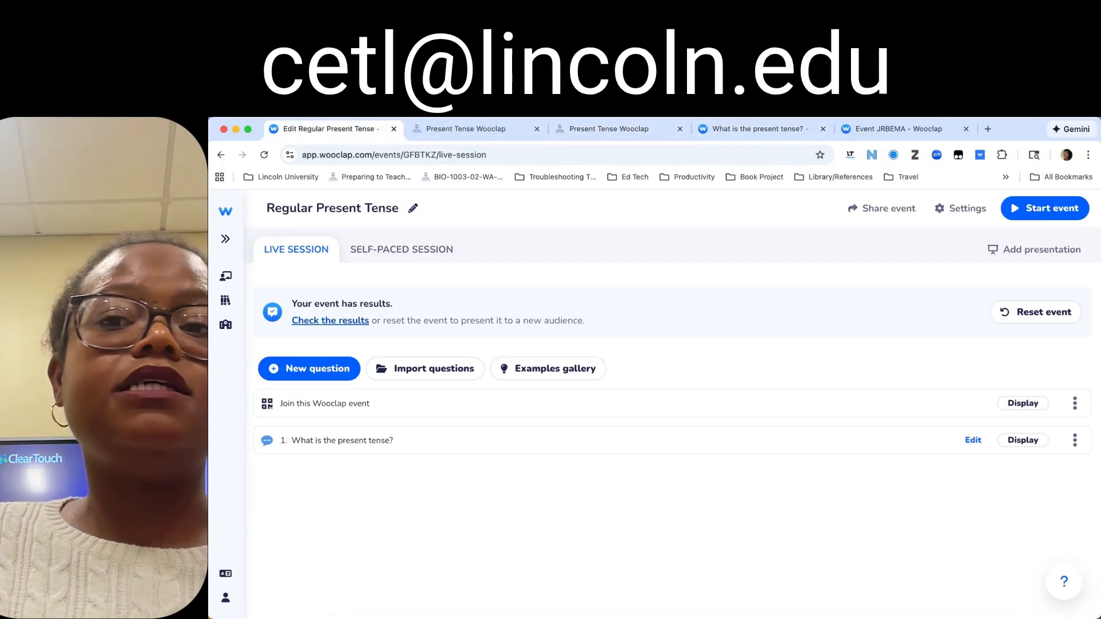
pyautogui.click(912, 131)
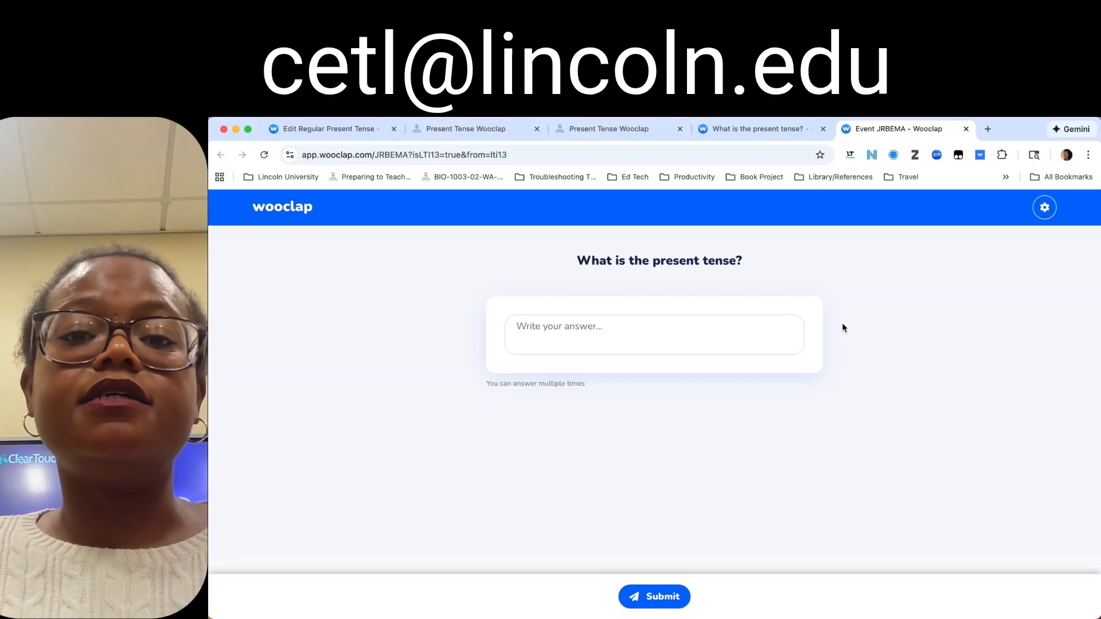
pyautogui.click(728, 330)
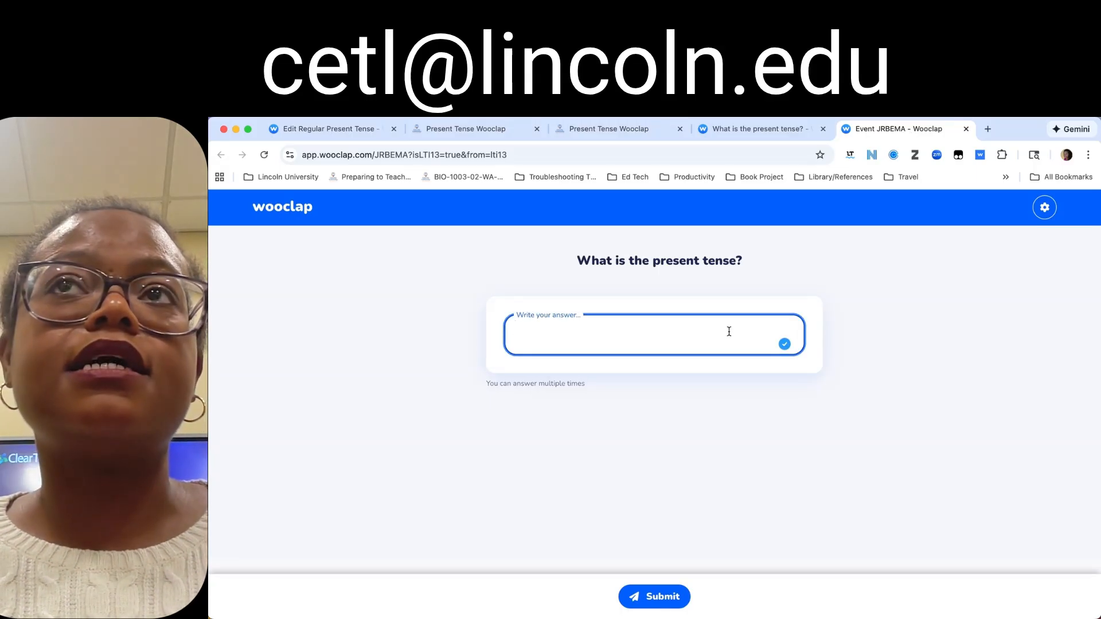
pyautogui.write('talking ')
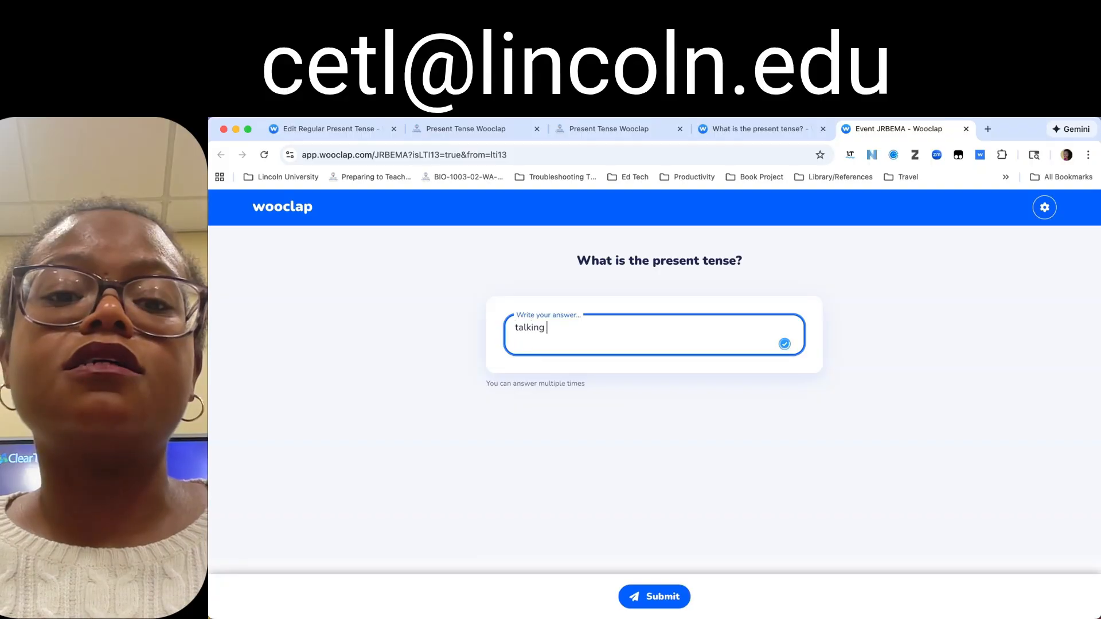
pyautogui.write('about what i')
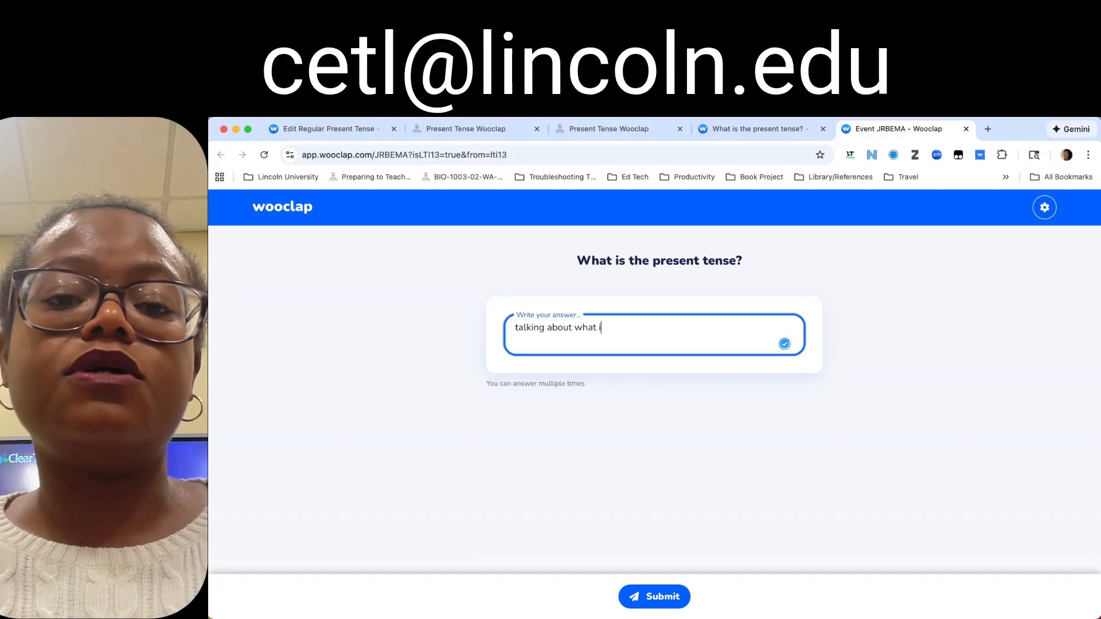
pyautogui.write('s happen')
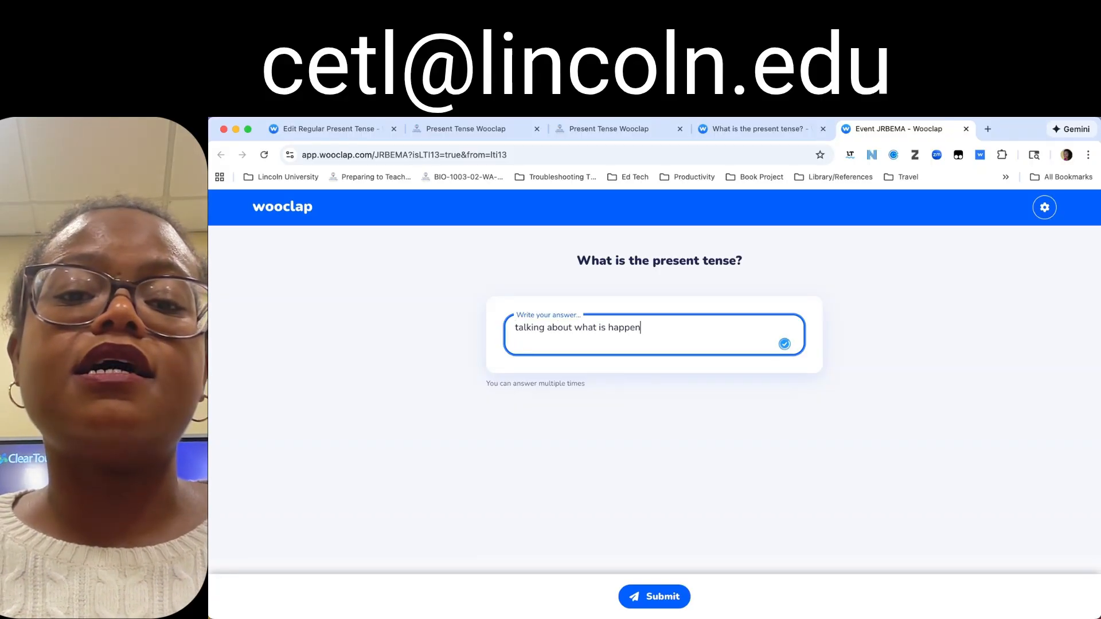
pyautogui.write('ing now or a habit')
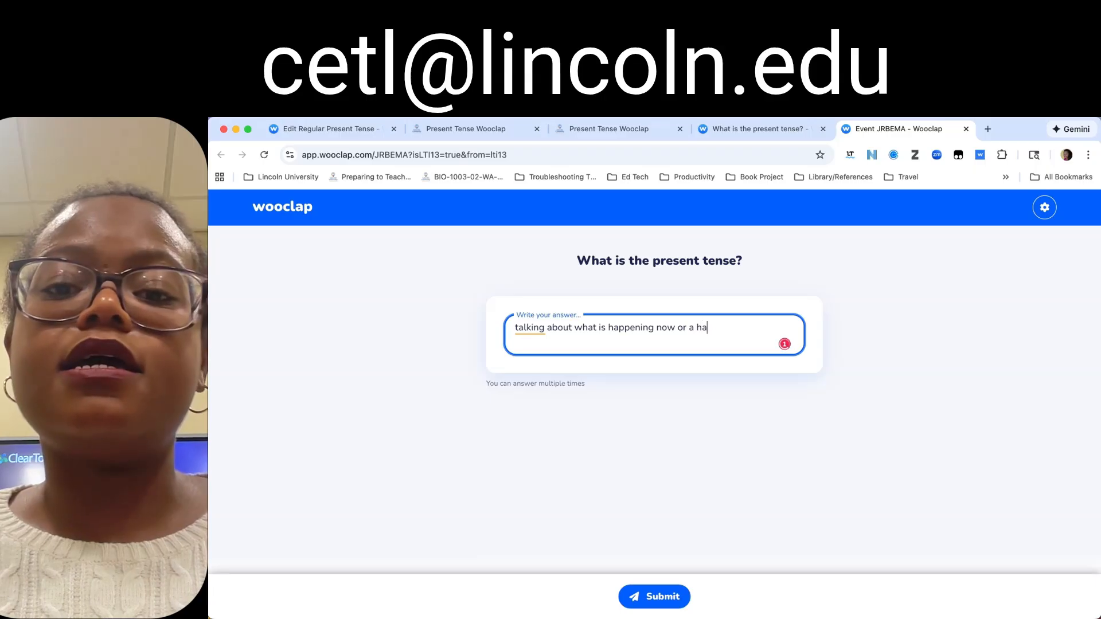
pyautogui.click(658, 599)
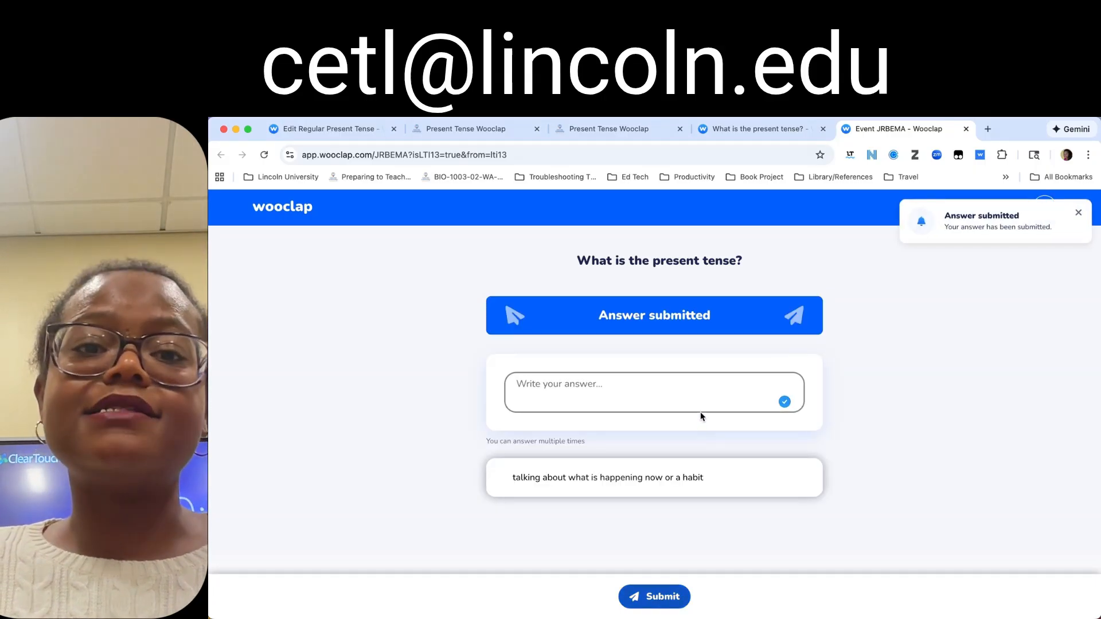
# Step: Check the answers received in the presenter view and return to the Present Tense Wooclap event editor
pyautogui.click(757, 129)
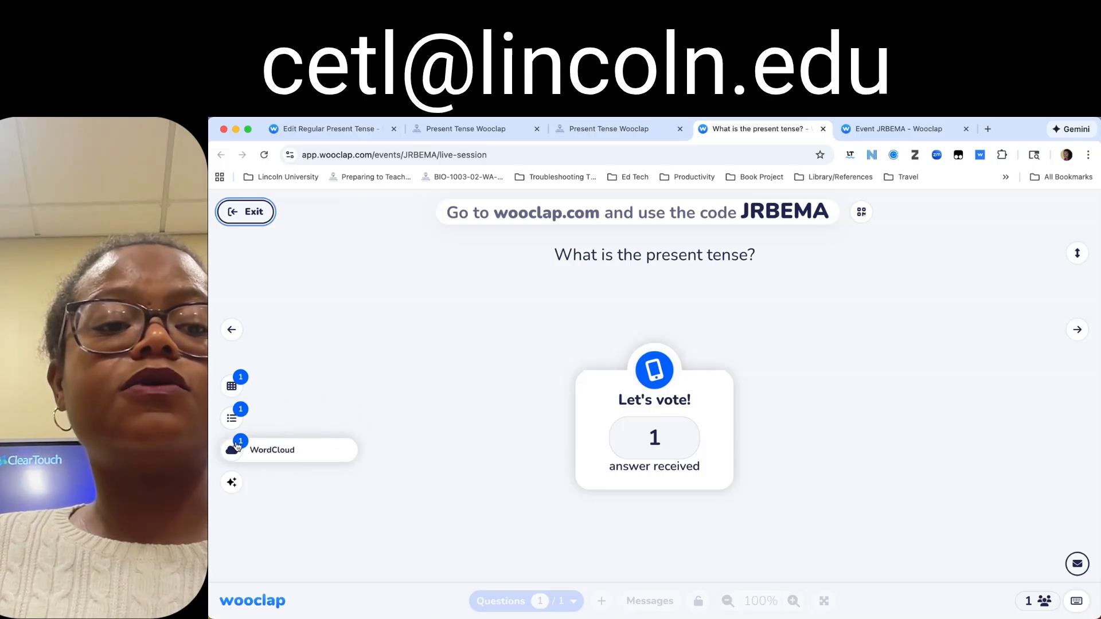
pyautogui.click(233, 416)
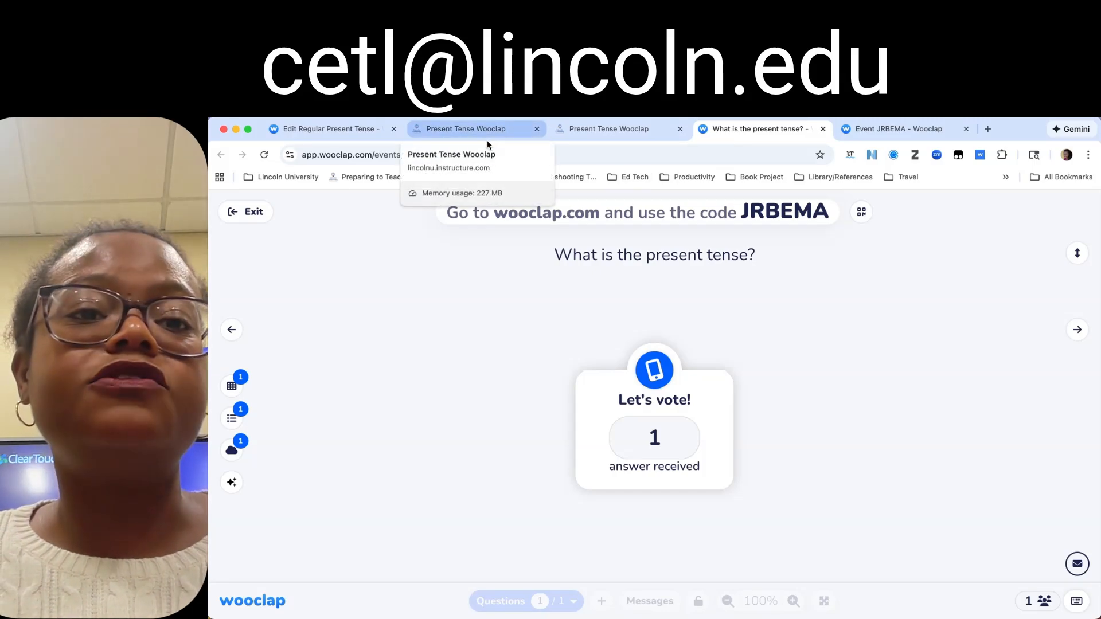
pyautogui.click(334, 136)
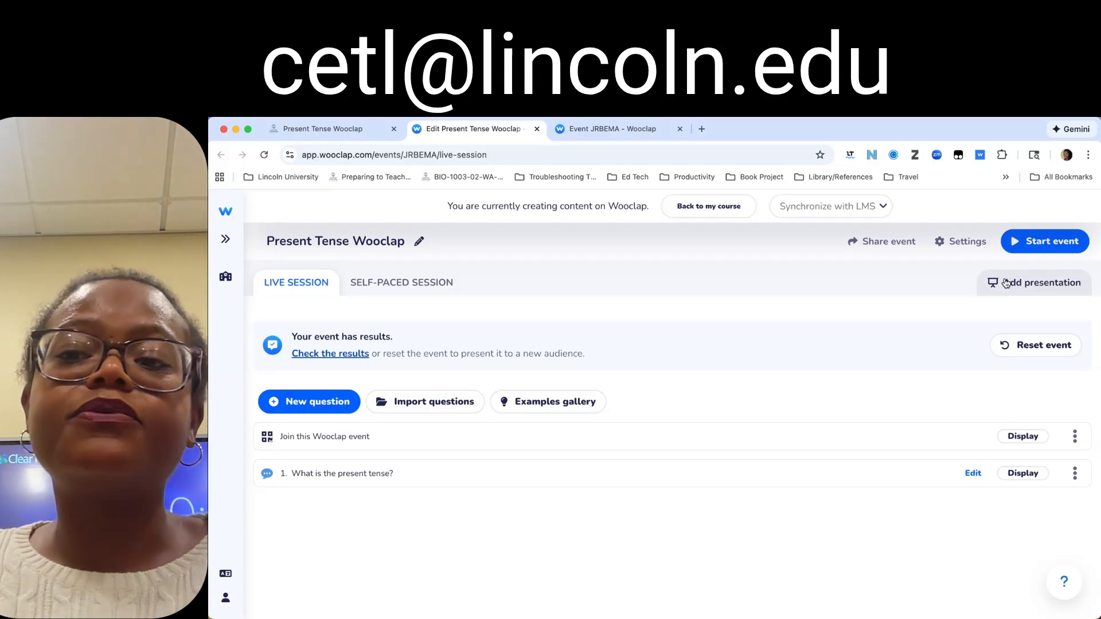
# Step: Upload the CETL Express Dec2025 PDF from Downloads as the event's presentation, dismiss the notifications and look over its slides
pyautogui.click(1007, 284)
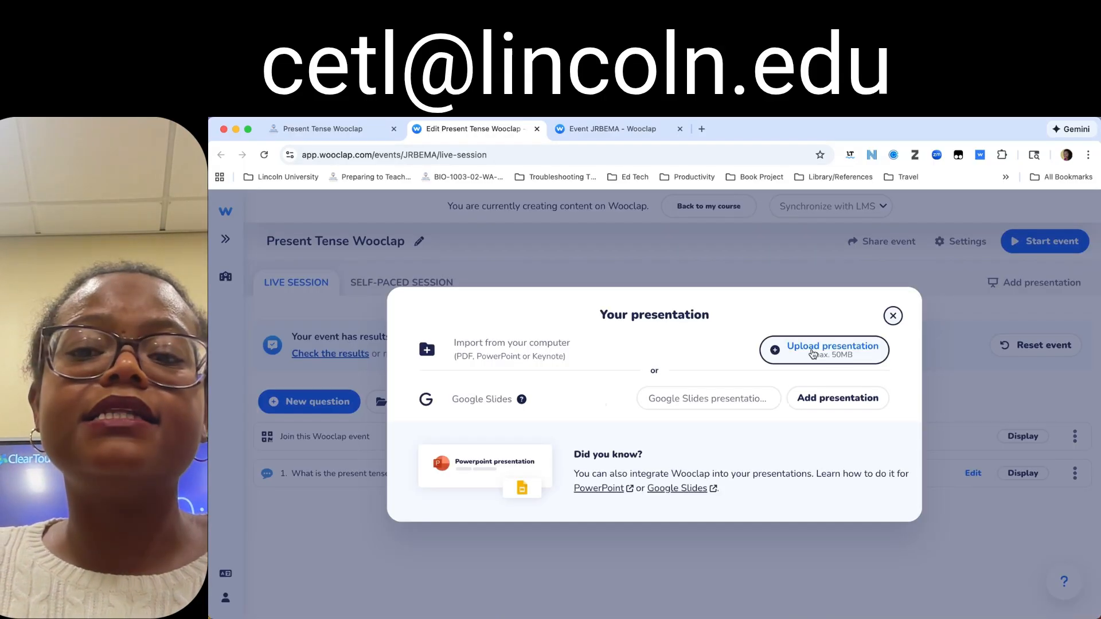
pyautogui.click(814, 351)
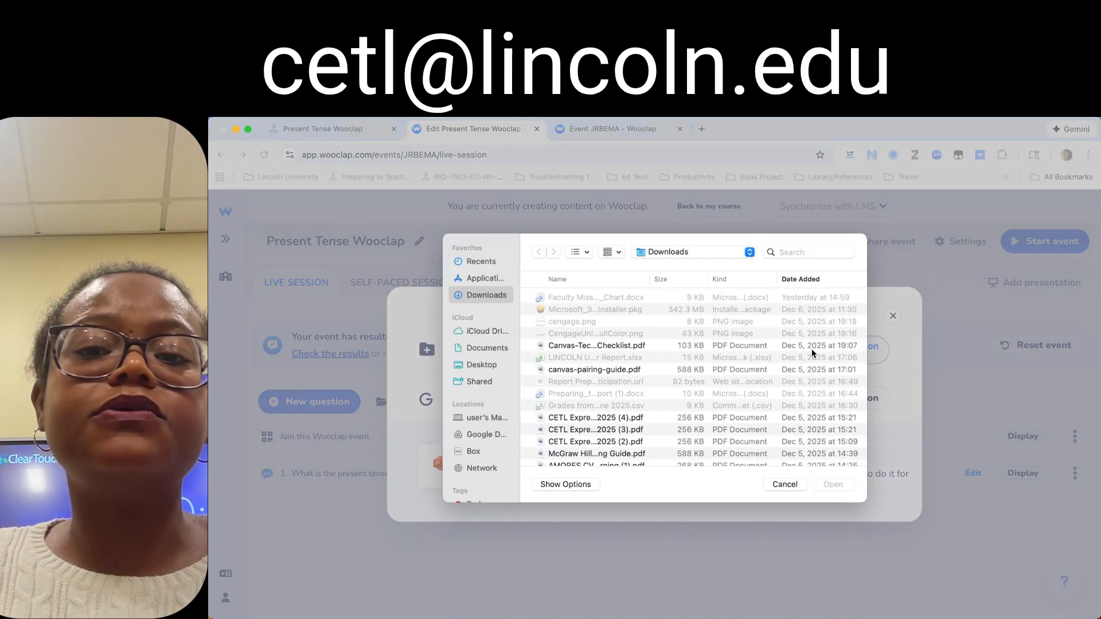
pyautogui.click(762, 347)
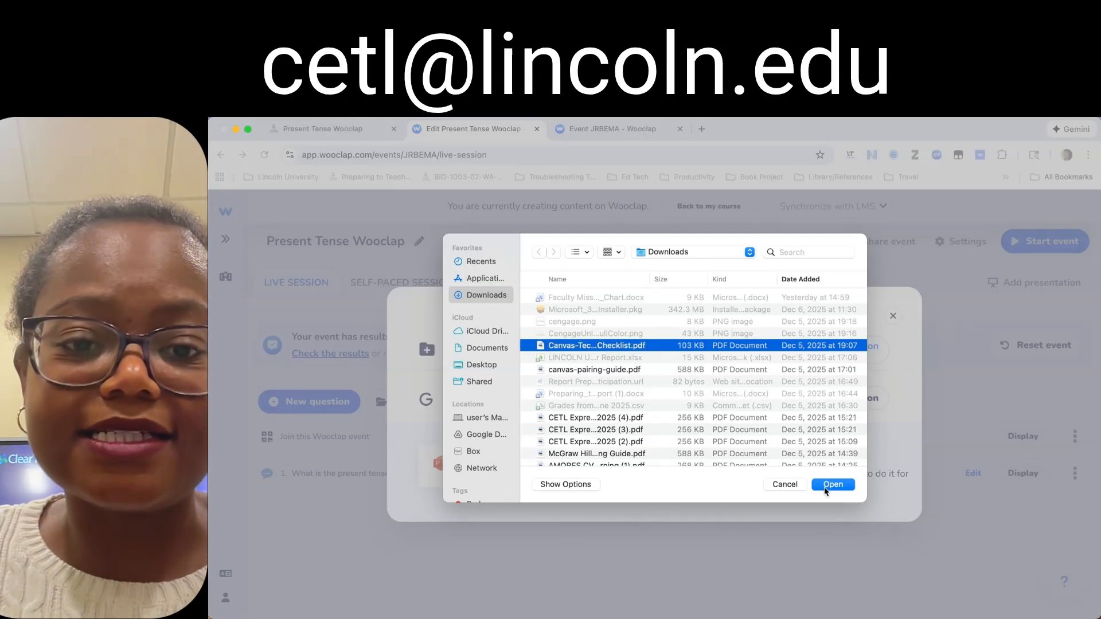
pyautogui.scroll(-3, 639, 418)
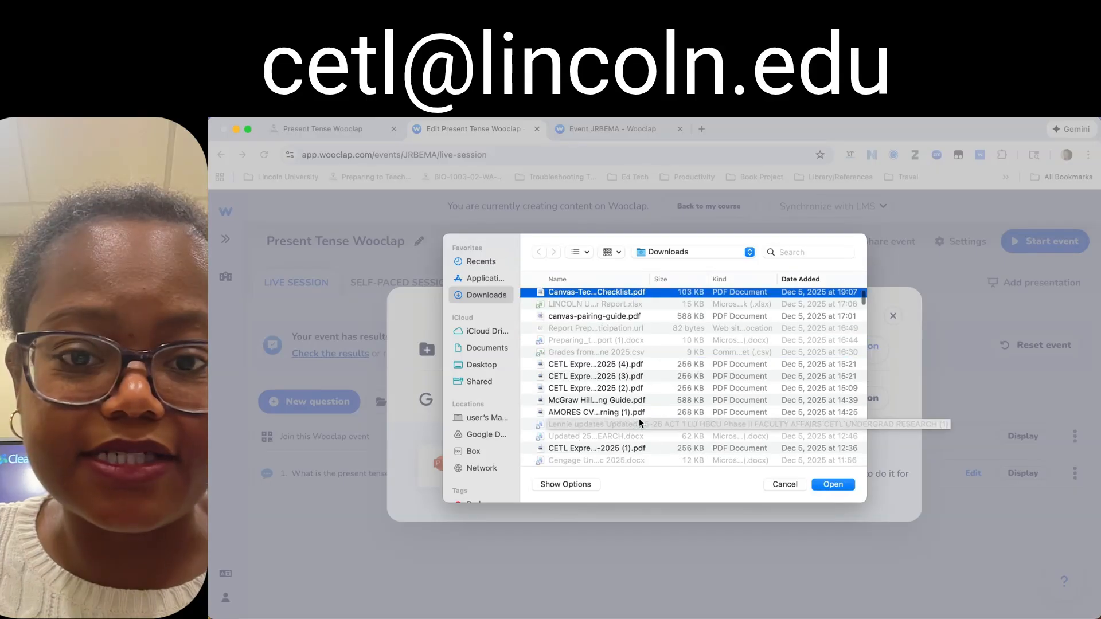
pyautogui.click(624, 367)
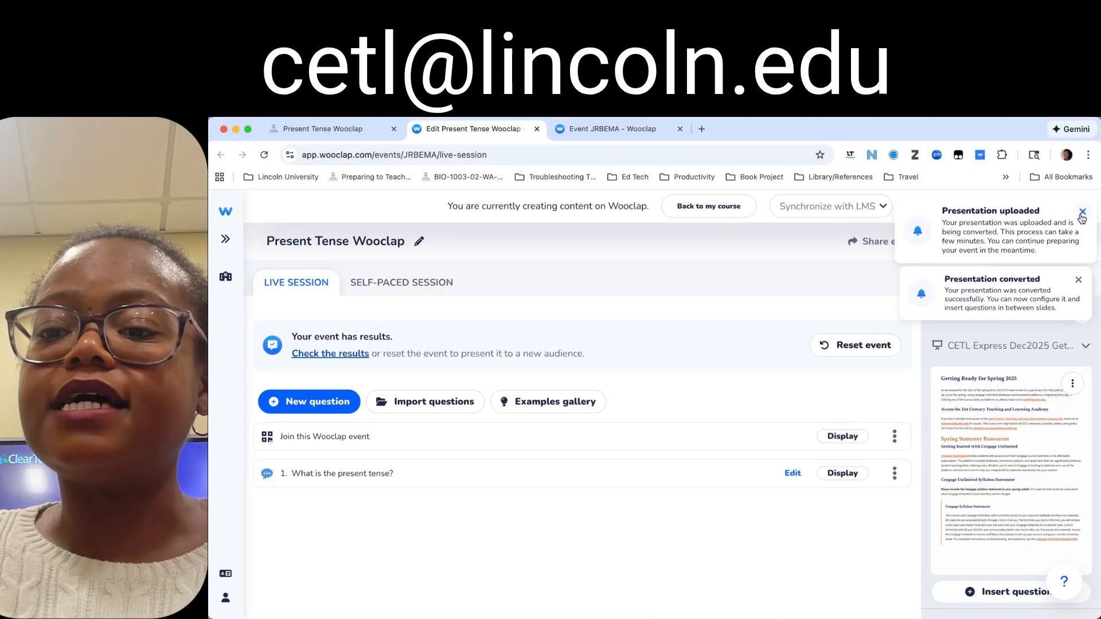
pyautogui.click(1082, 213)
pyautogui.click(1081, 213)
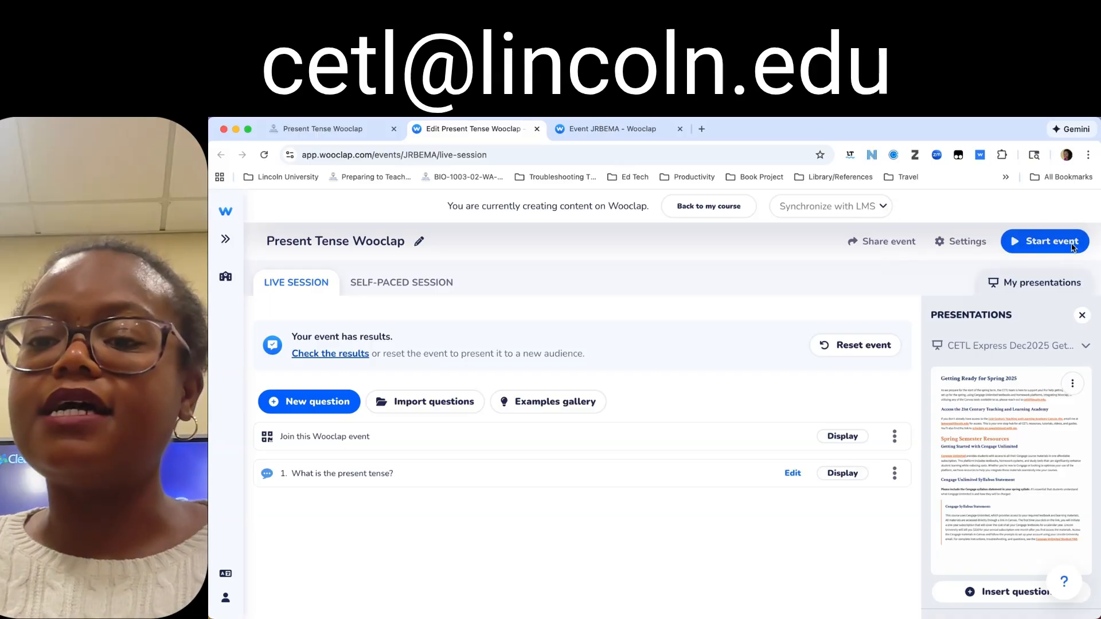
pyautogui.scroll(-2, 1016, 445)
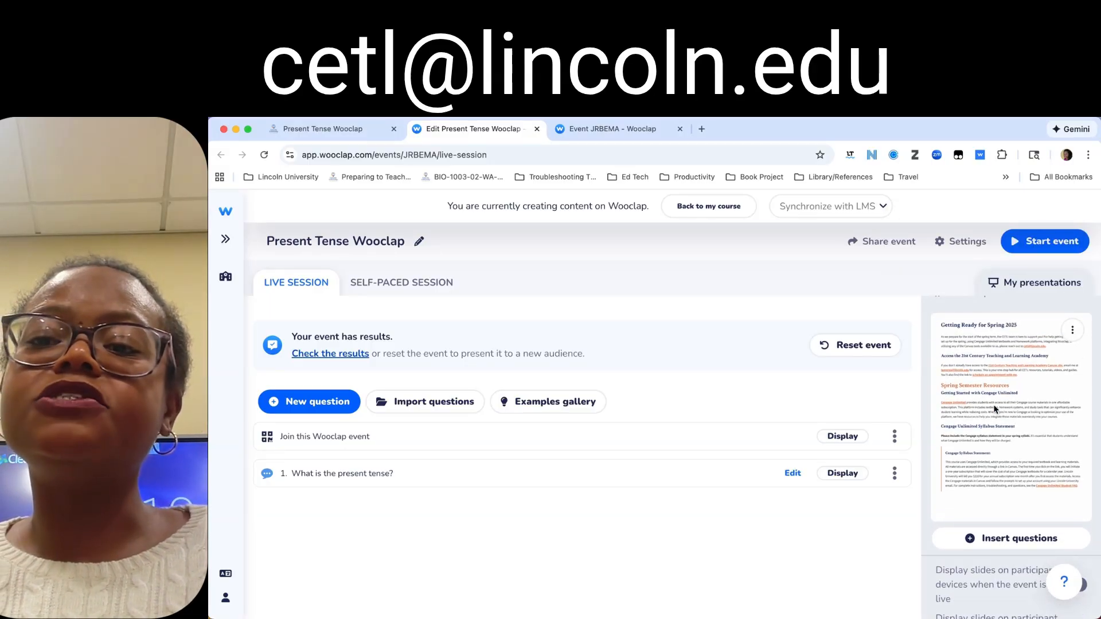
# Step: Open question insertion for the CETL Express Dec2025 presentation and look through its three slides
pyautogui.scroll(-2, 997, 402)
pyautogui.scroll(3, 994, 448)
pyautogui.scroll(-2, 992, 455)
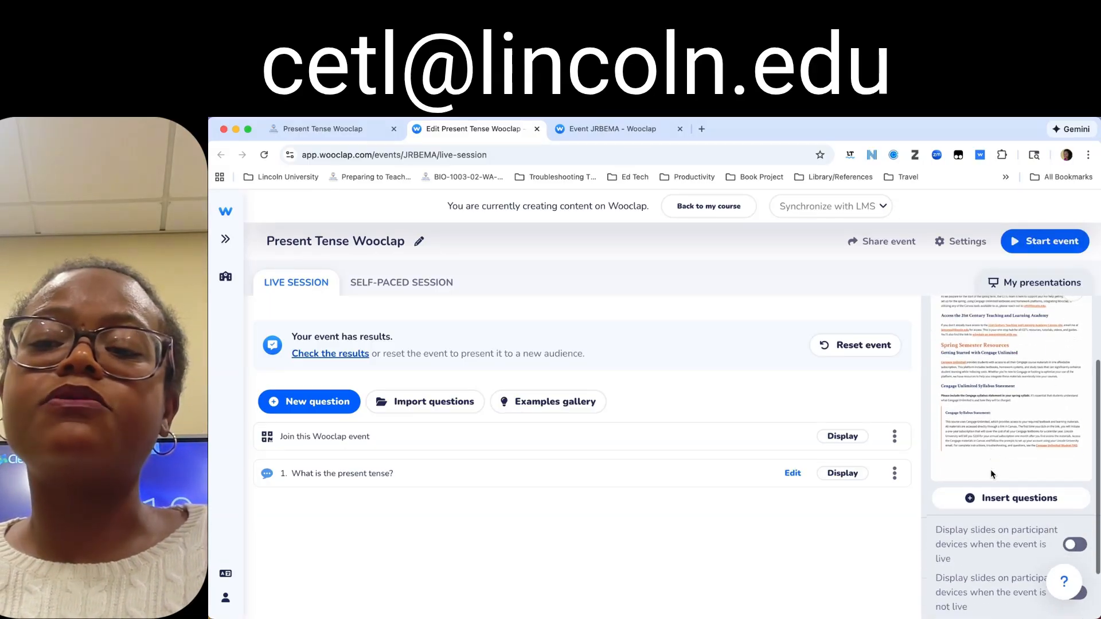
pyautogui.click(993, 499)
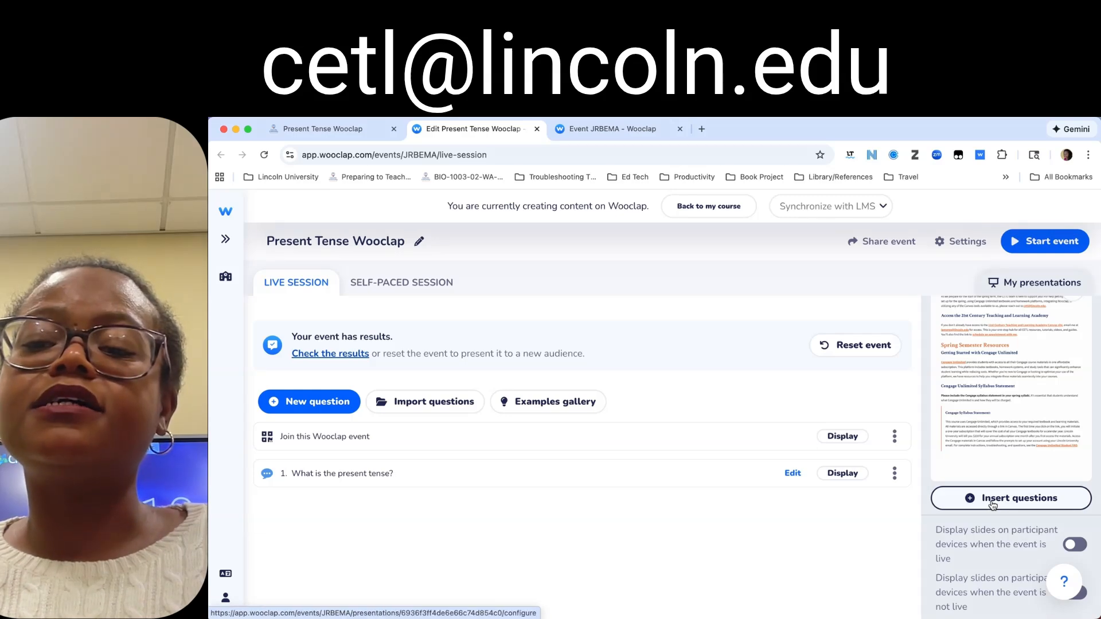
pyautogui.scroll(-2, 992, 504)
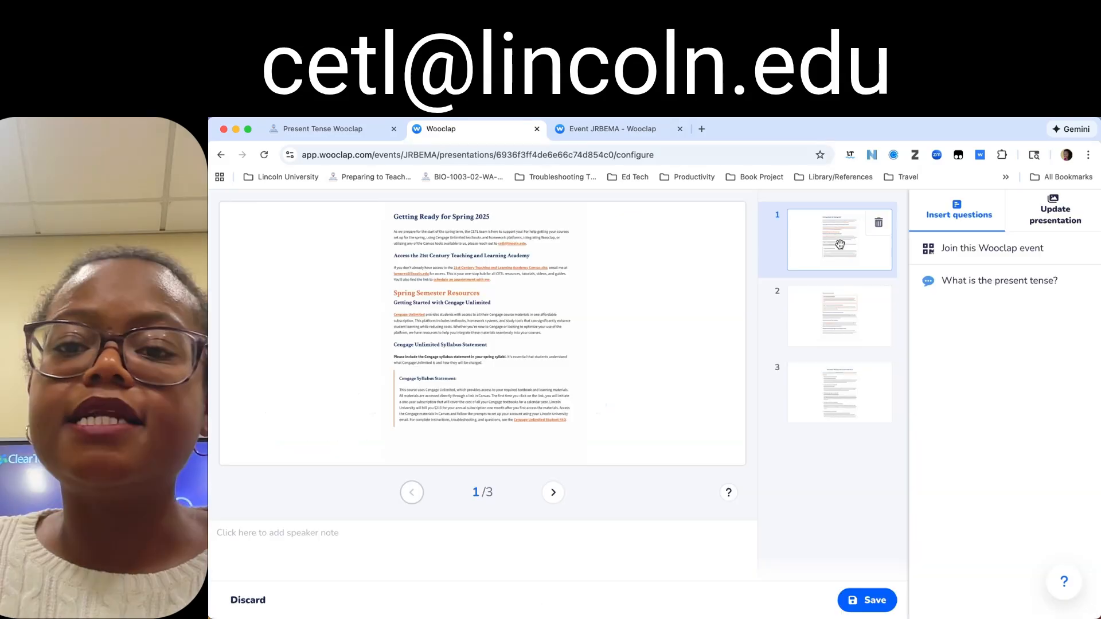
pyautogui.click(835, 327)
pyautogui.click(834, 390)
pyautogui.click(835, 247)
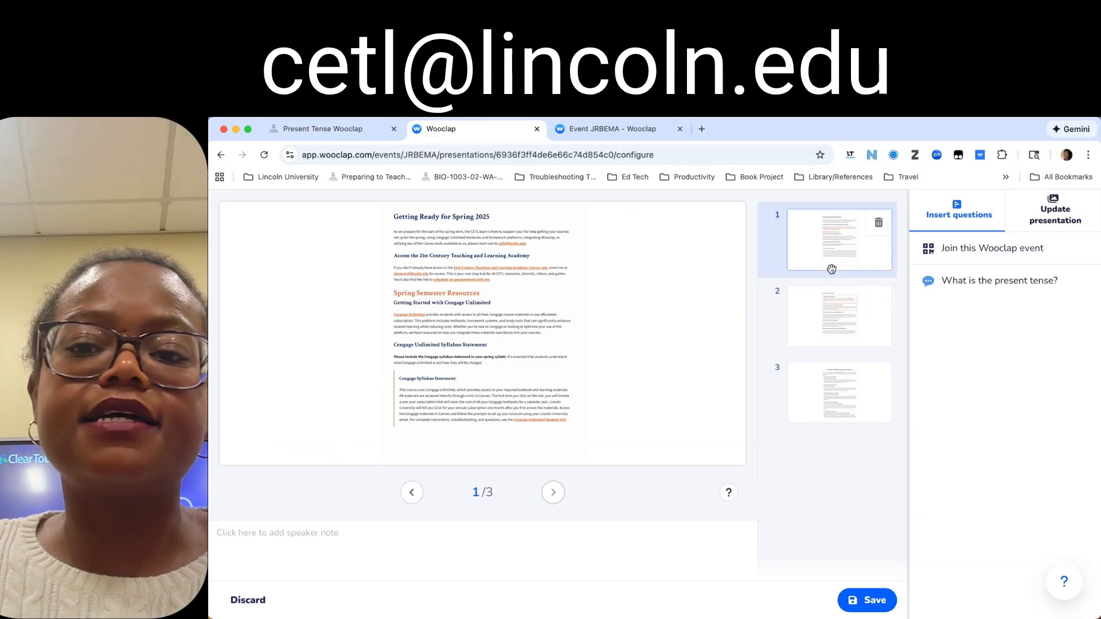
# Step: Insert the question "What is the present tense?" between the first and second slides and save the presentation
pyautogui.click(841, 316)
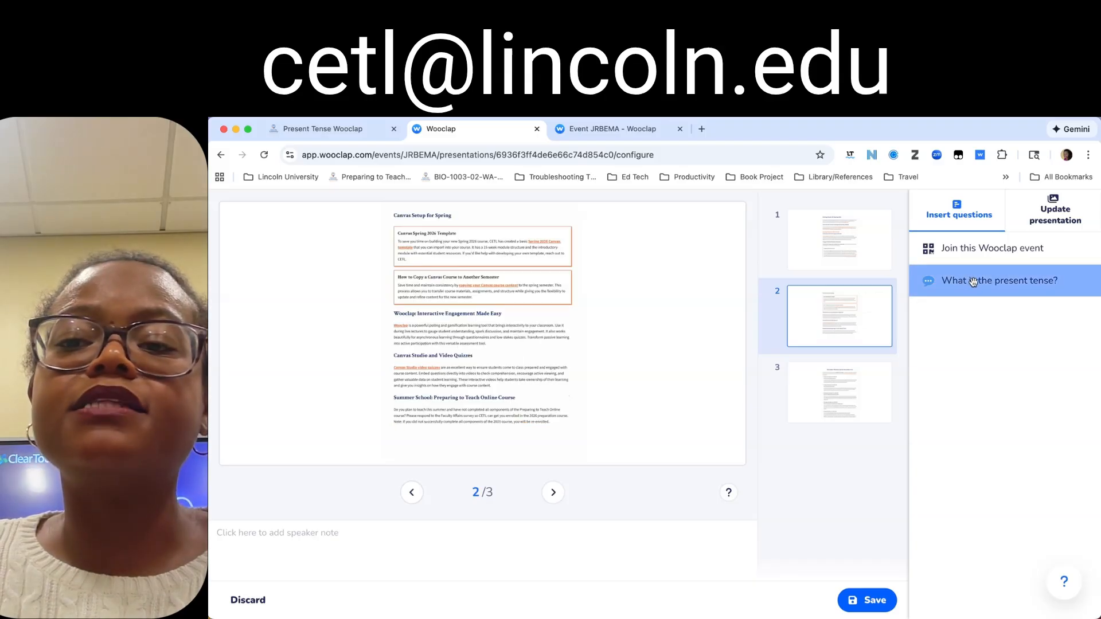
pyautogui.moveTo(974, 281); pyautogui.dragTo(820, 299)
pyautogui.click(831, 222)
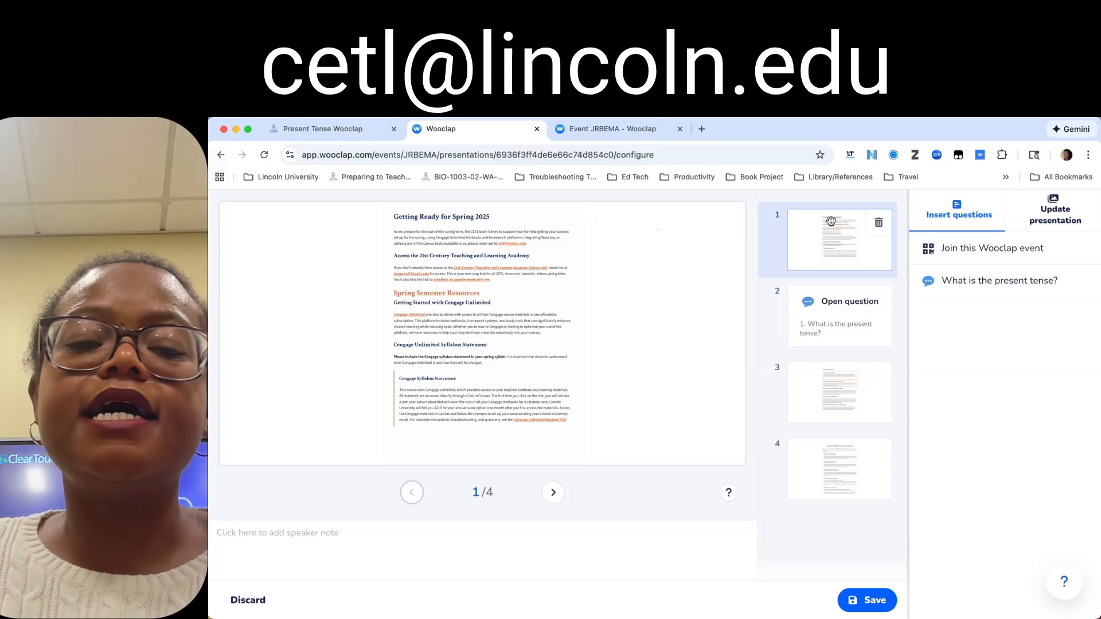
pyautogui.click(857, 600)
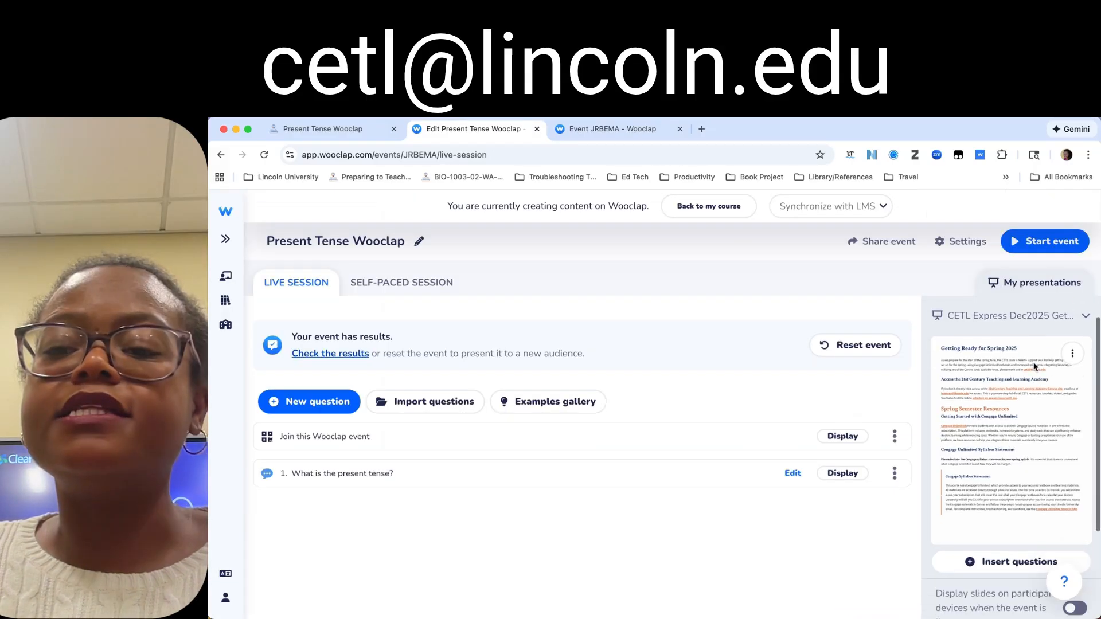
# Step: Enable displaying the slides on participant devices both when the event is live and when it is not live
pyautogui.scroll(-1, 1034, 368)
pyautogui.scroll(2, 1034, 368)
pyautogui.scroll(-2, 1034, 367)
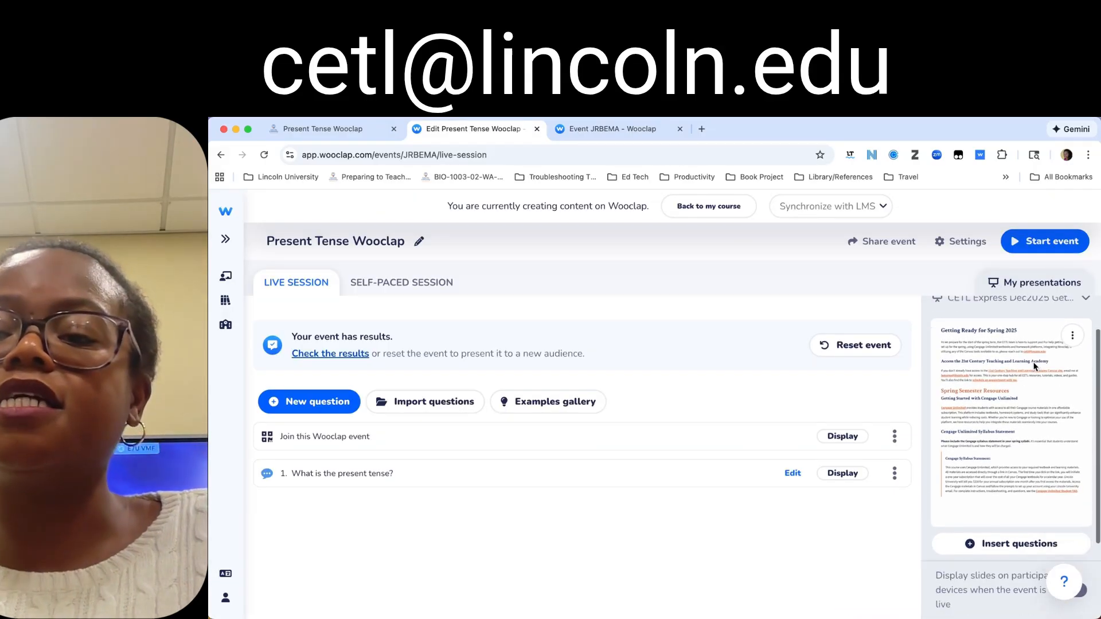
pyautogui.scroll(-4, 1034, 367)
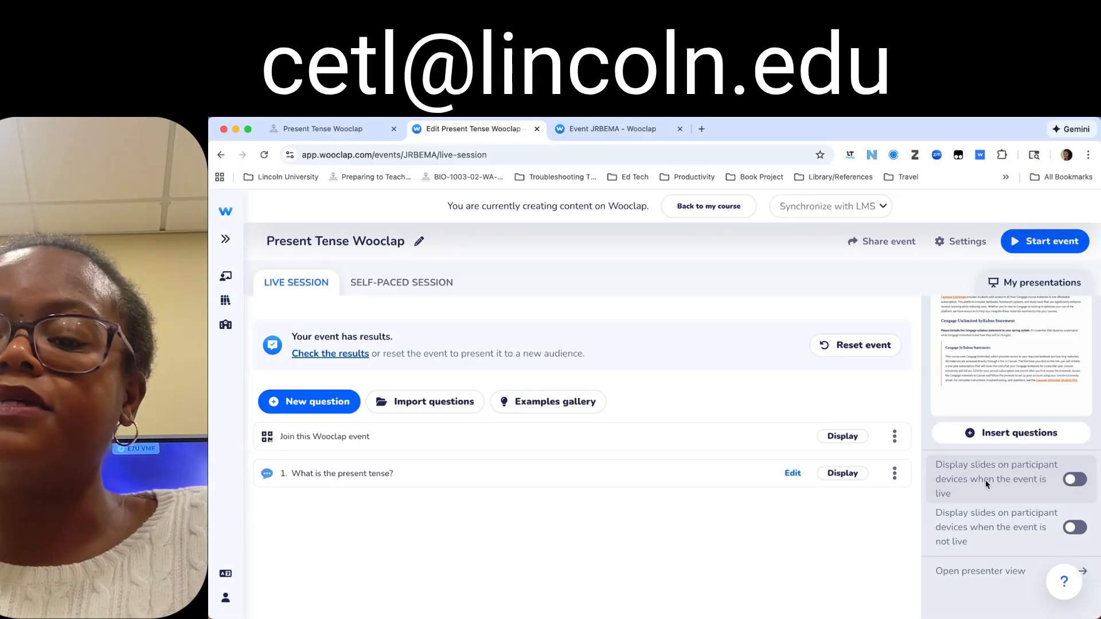
pyautogui.click(1071, 480)
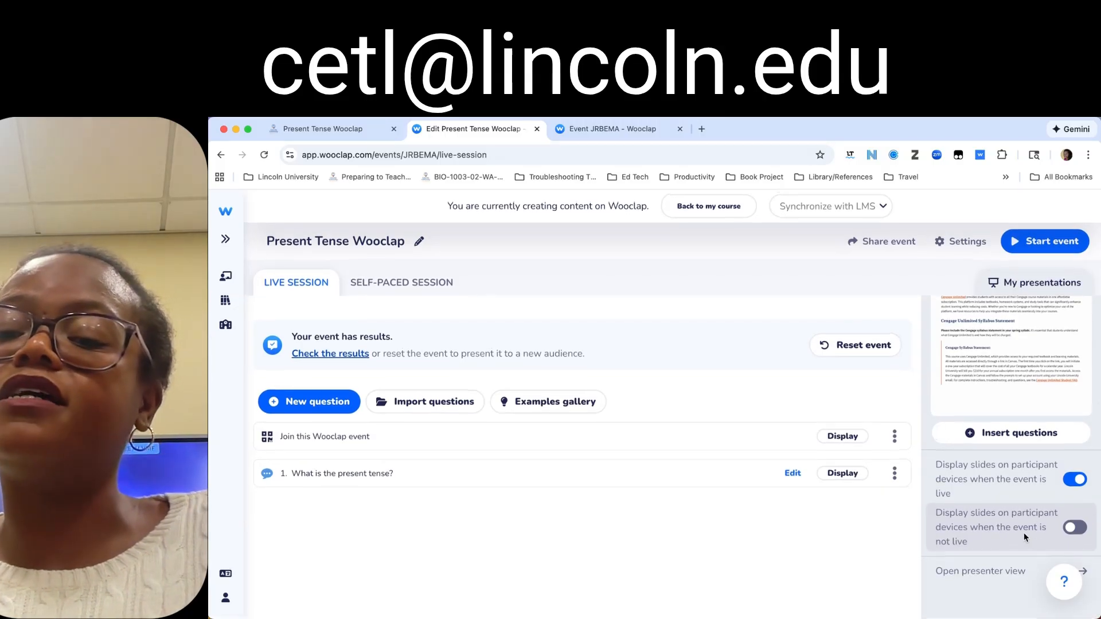
pyautogui.click(1071, 528)
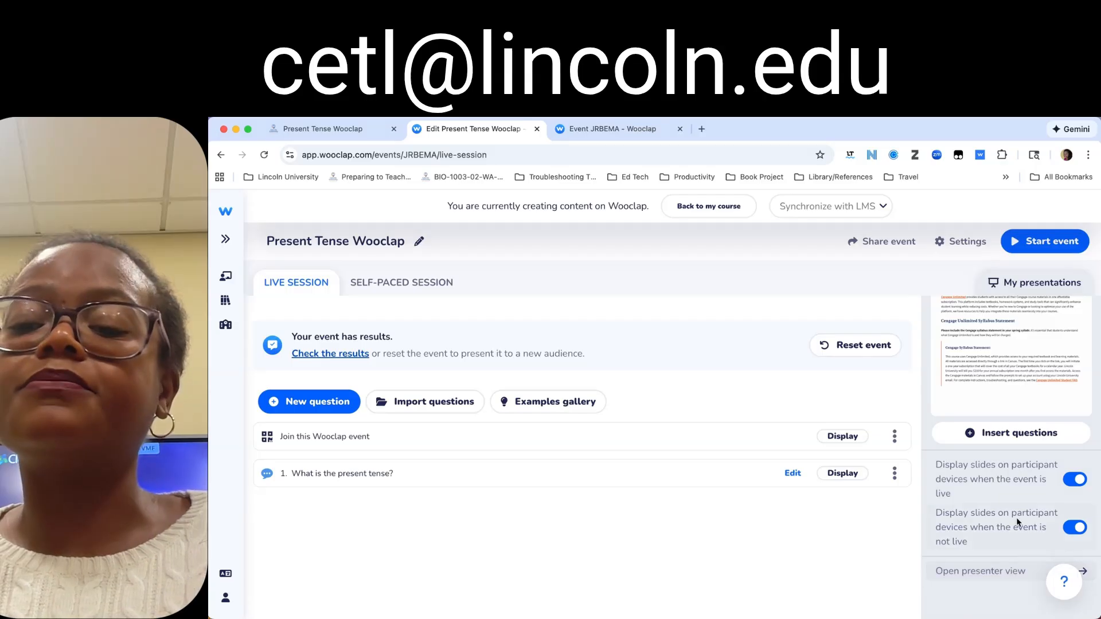
# Step: Find the CETL Express Dec2025 presentation in the event's presentation list and display it
pyautogui.scroll(3, 1024, 491)
pyautogui.scroll(1, 1025, 497)
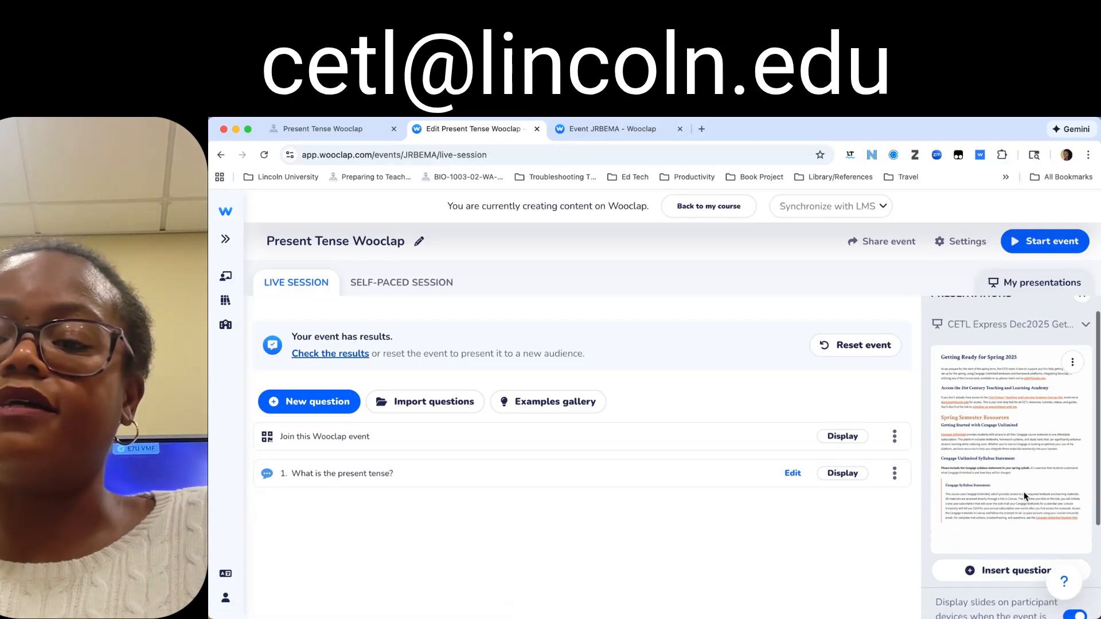
pyautogui.scroll(-2, 1025, 496)
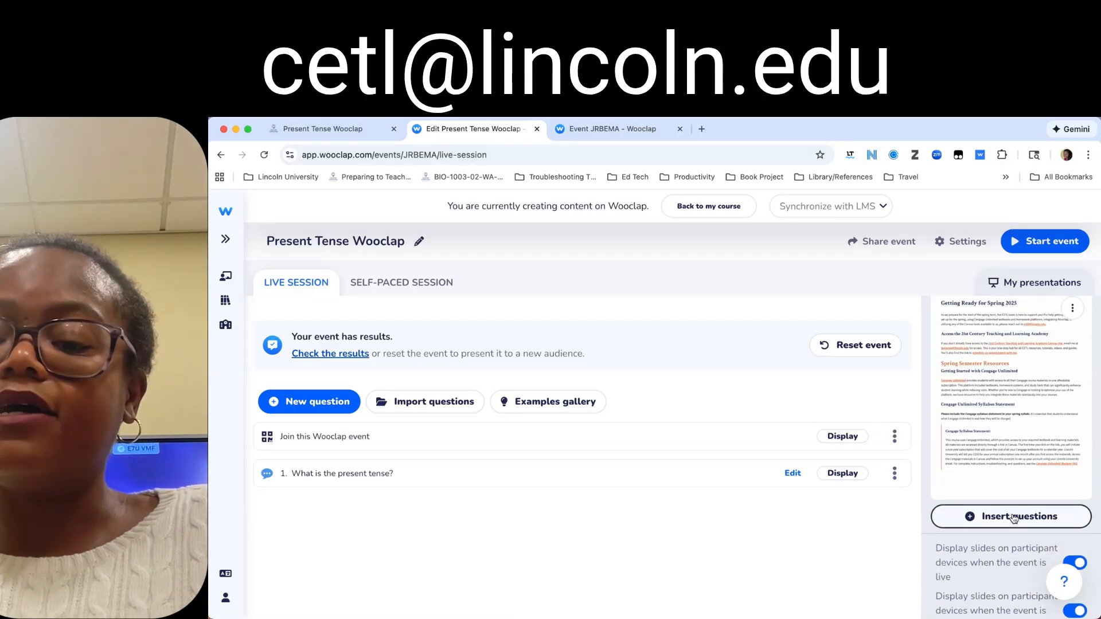
pyautogui.scroll(2, 1024, 499)
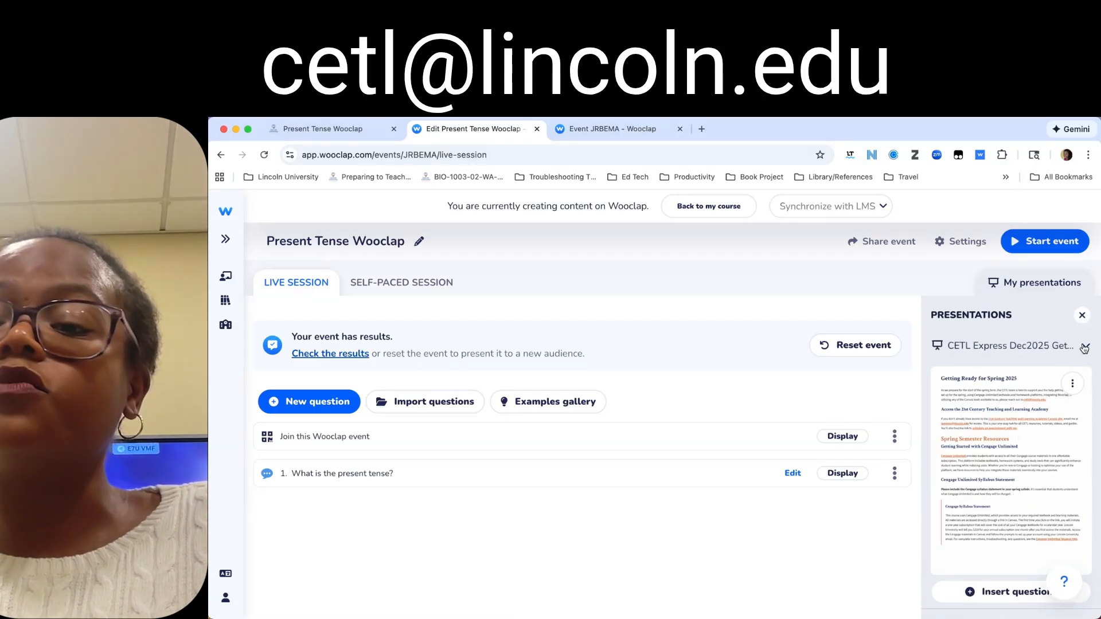
pyautogui.click(1085, 349)
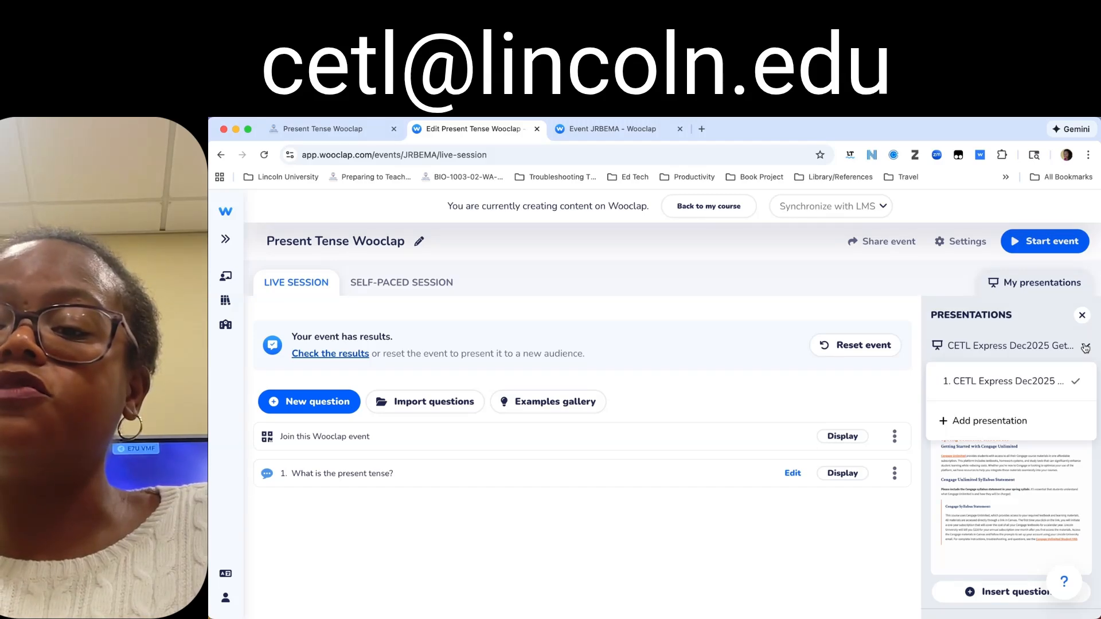
pyautogui.click(1035, 339)
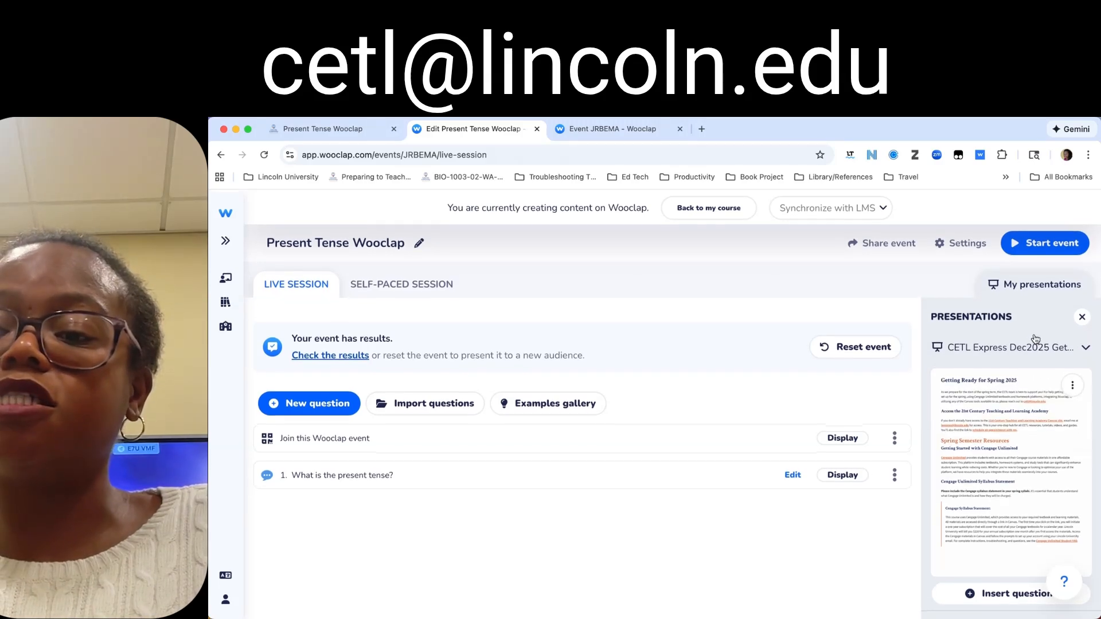
pyautogui.click(965, 348)
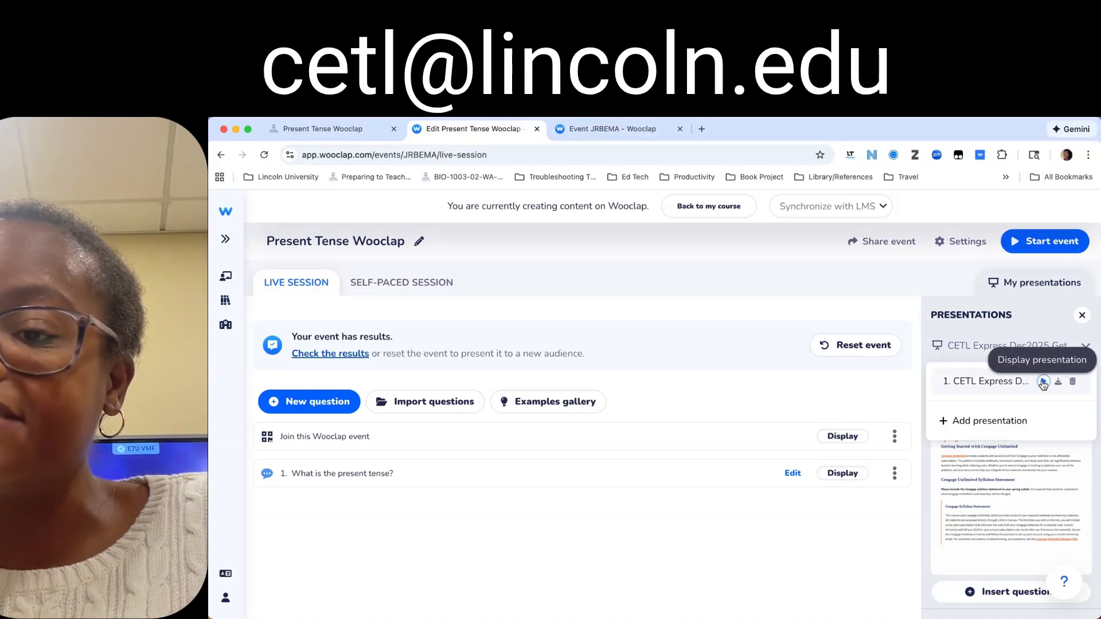
pyautogui.click(1044, 383)
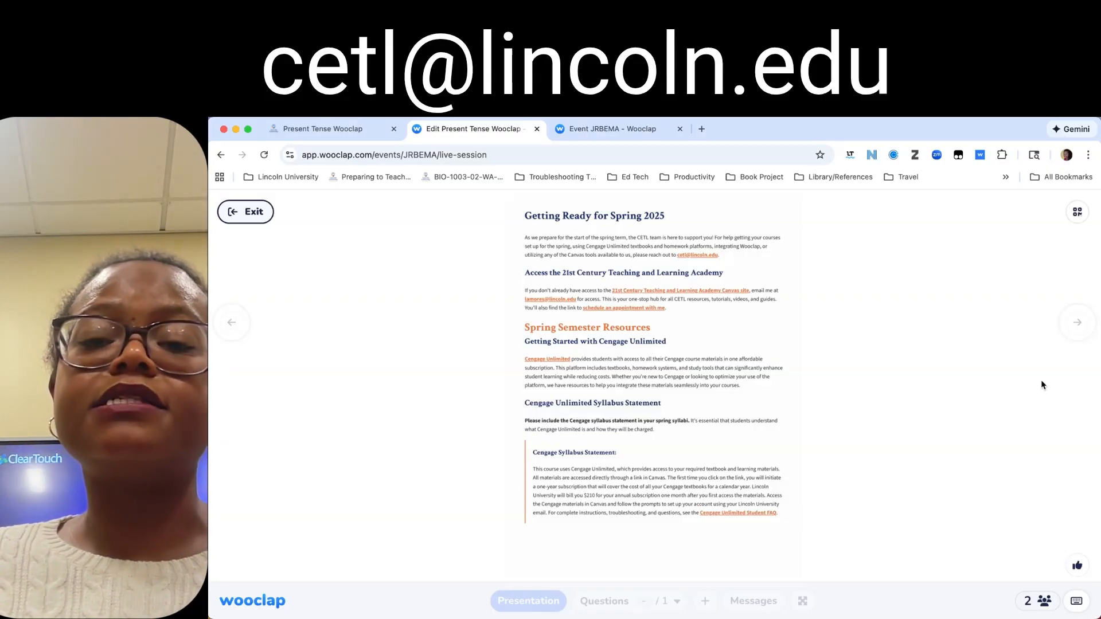
# Step: Page back and forth between the presentation slides and the inserted present tense question, and exit the presenter view
pyautogui.press('Right')
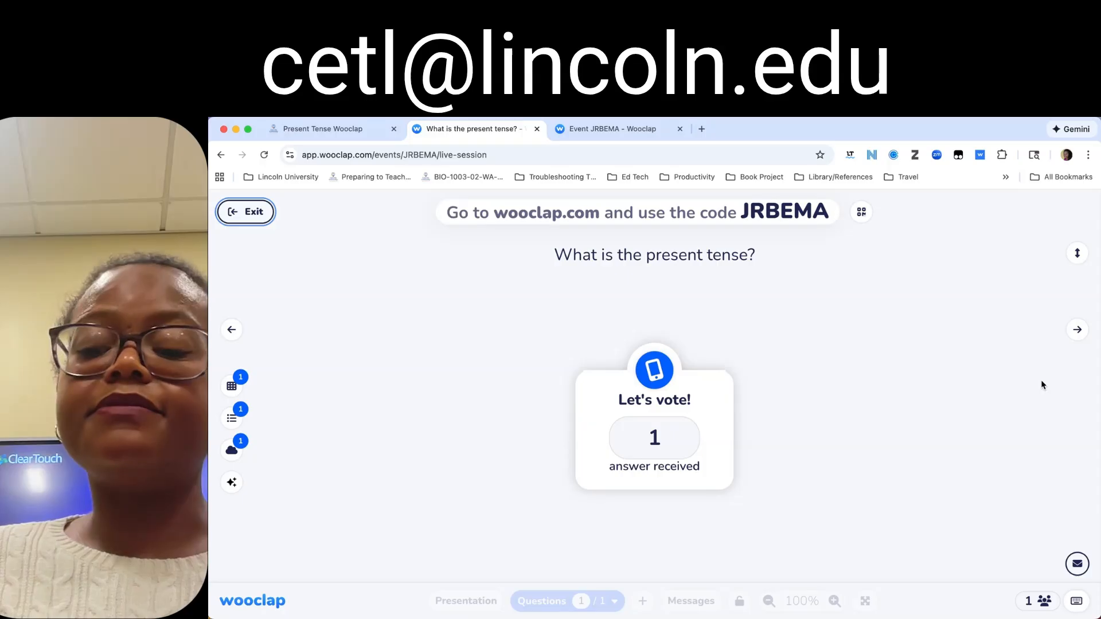
pyautogui.press('Left')
pyautogui.press('Right')
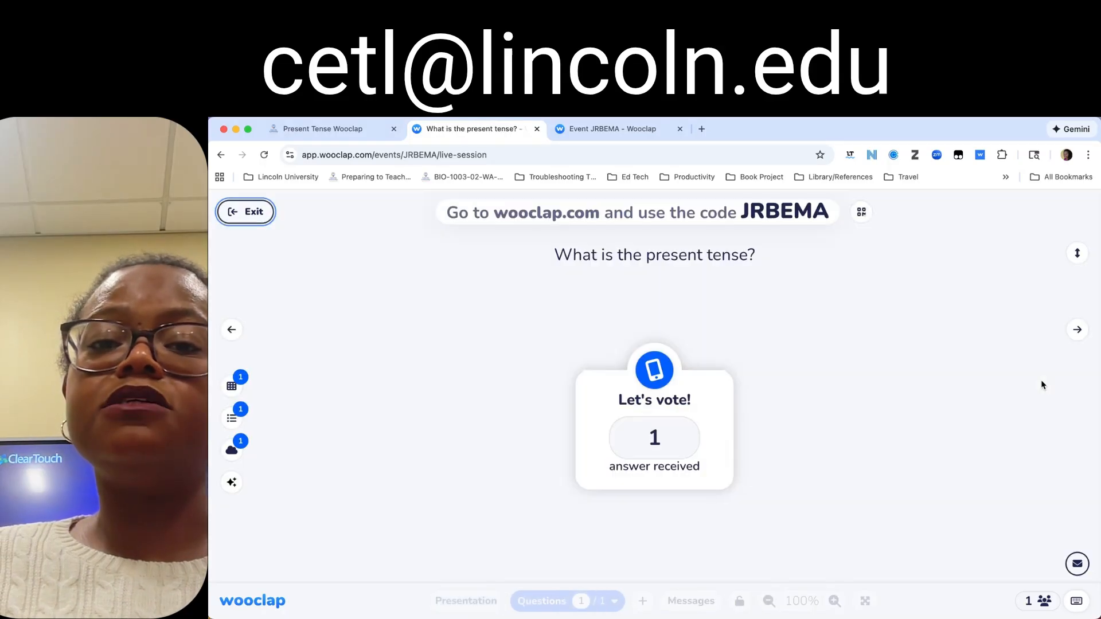
pyautogui.press('Left')
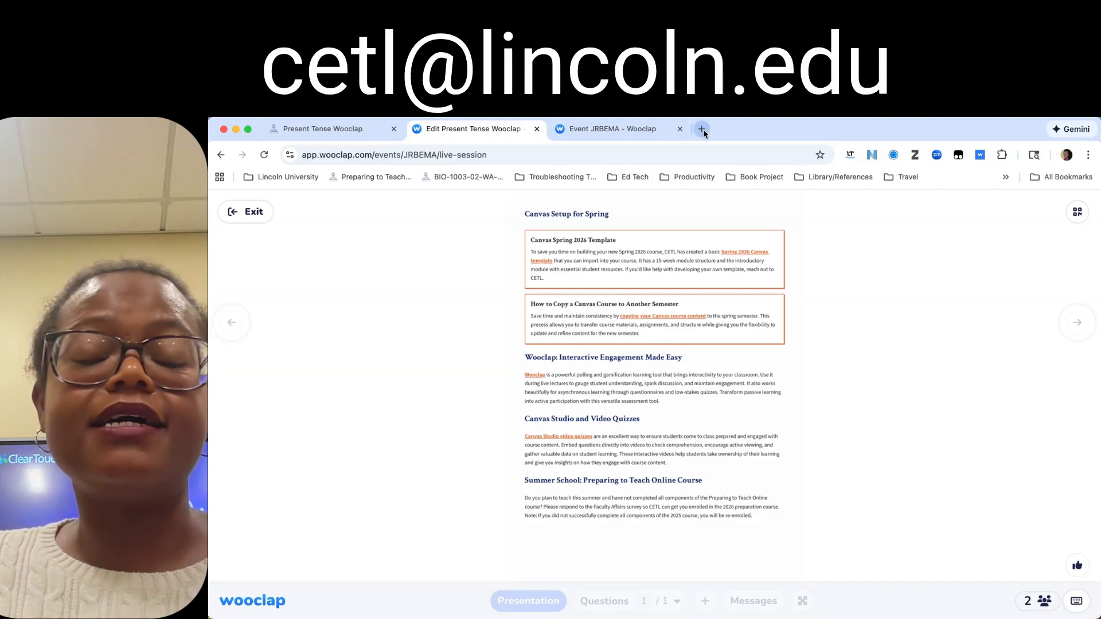
pyautogui.click(240, 212)
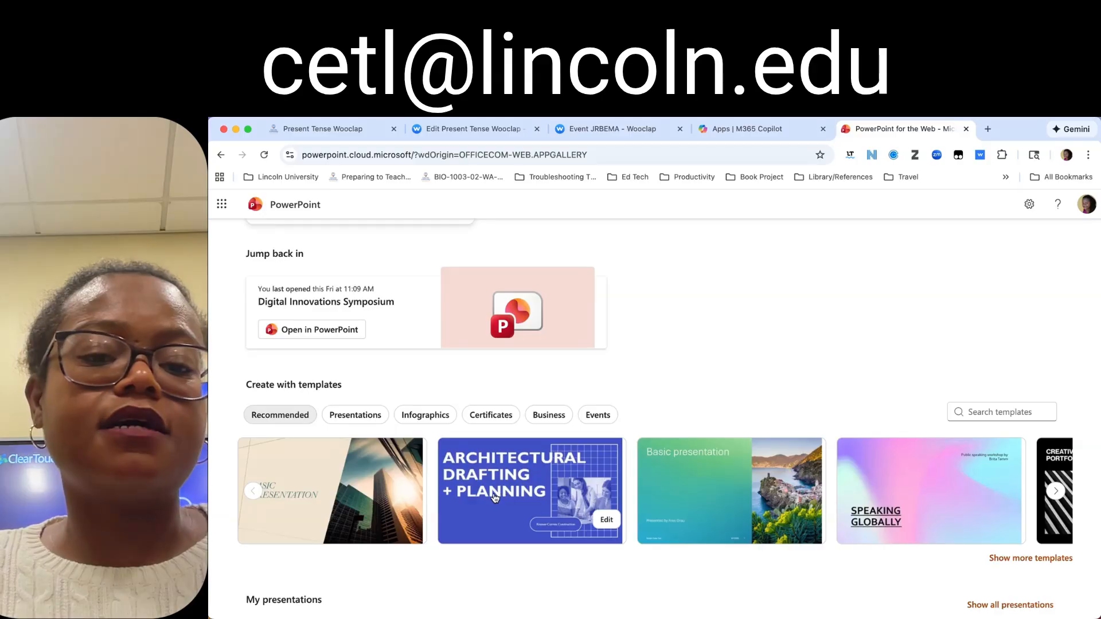
# Step: In PowerPoint for the web, create a presentation from the Architectural Drafting + Planning template and decline the Copilot chat offer
pyautogui.click(496, 498)
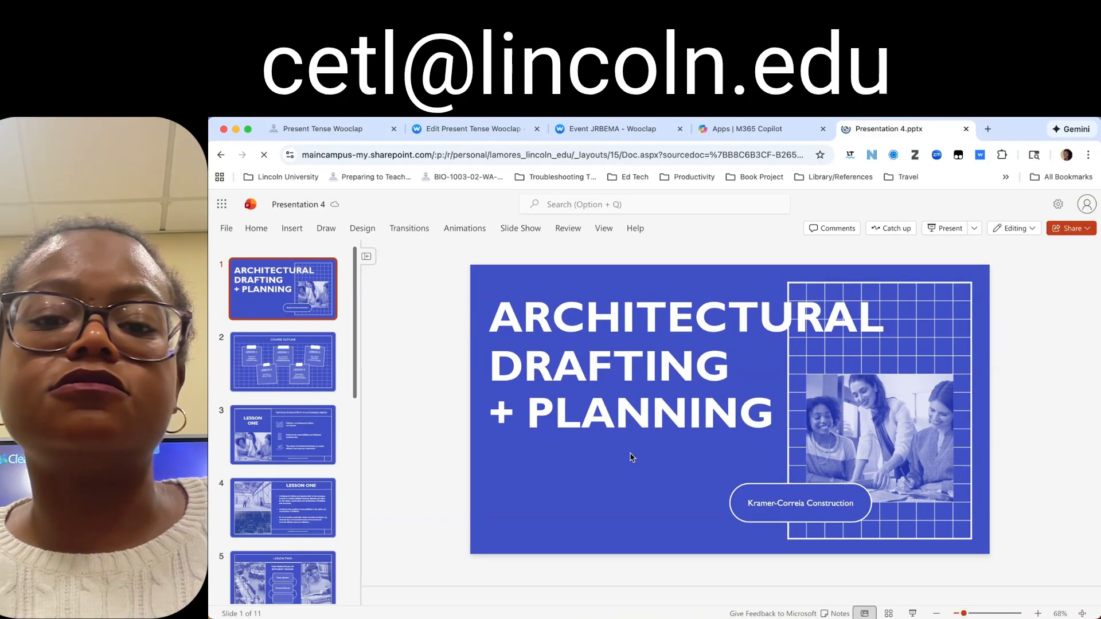
pyautogui.scroll(-5, 305, 400)
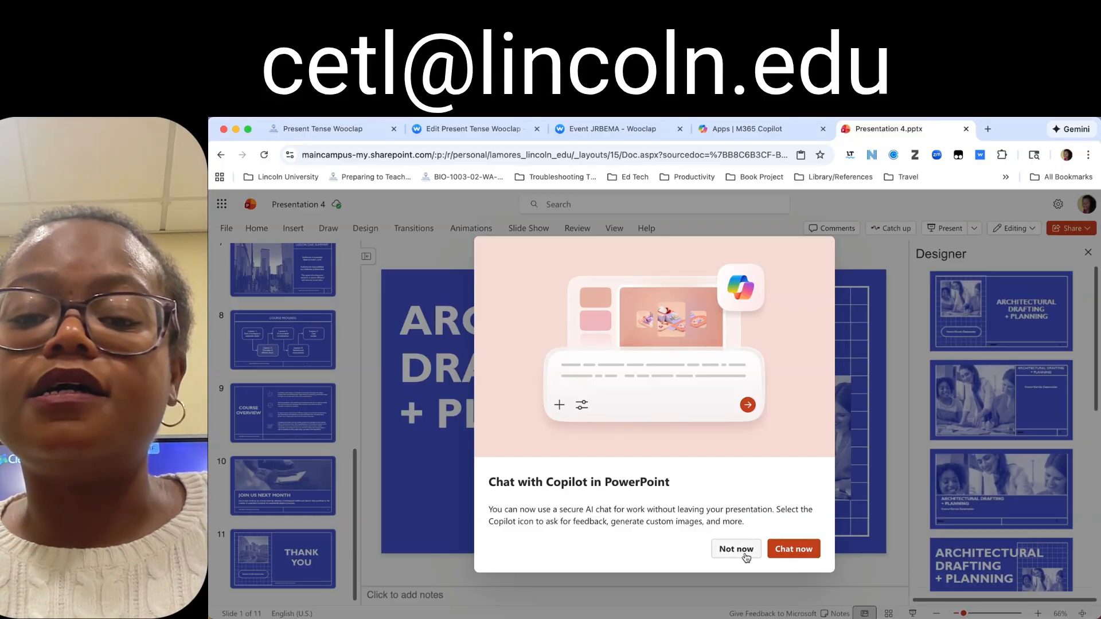
pyautogui.click(744, 550)
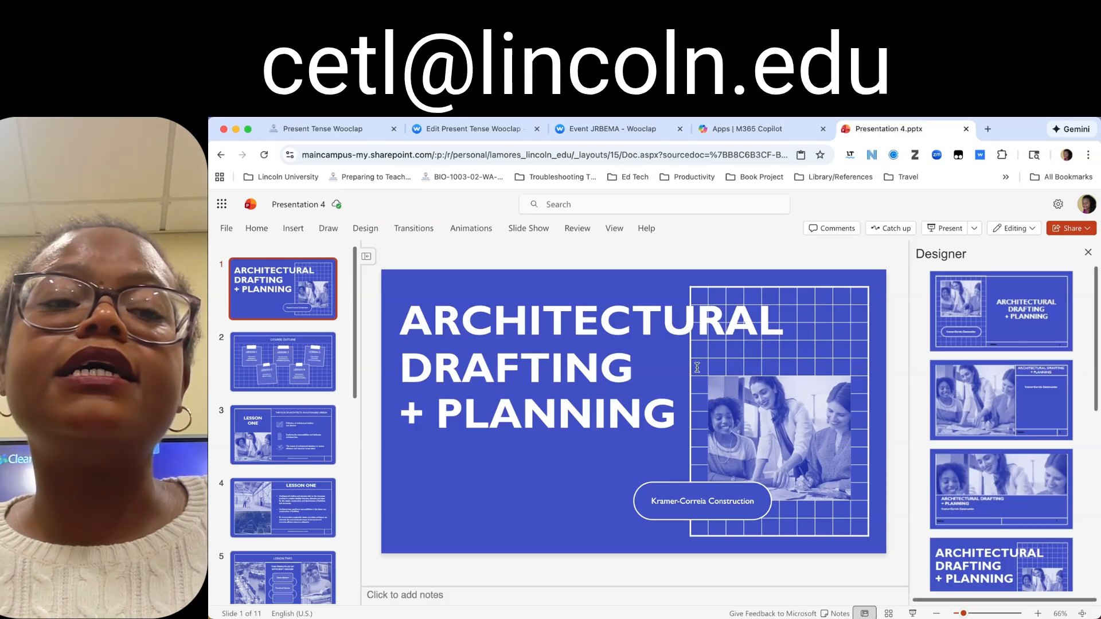
# Step: Add a new slide with the Blank layout after the Course Outline slide
pyautogui.click(240, 376)
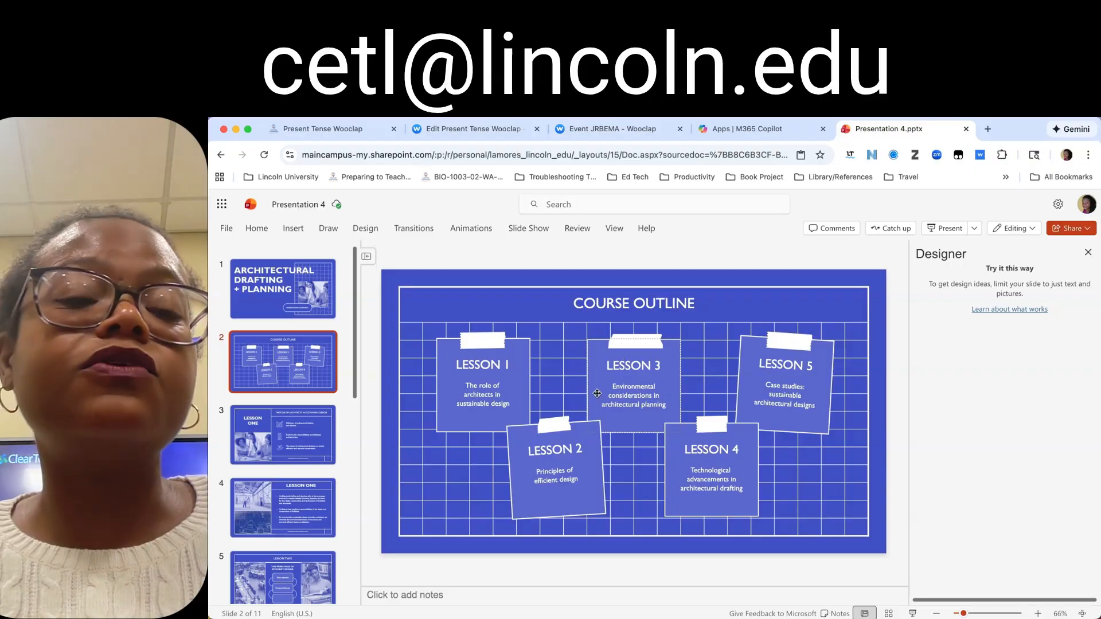
pyautogui.click(256, 229)
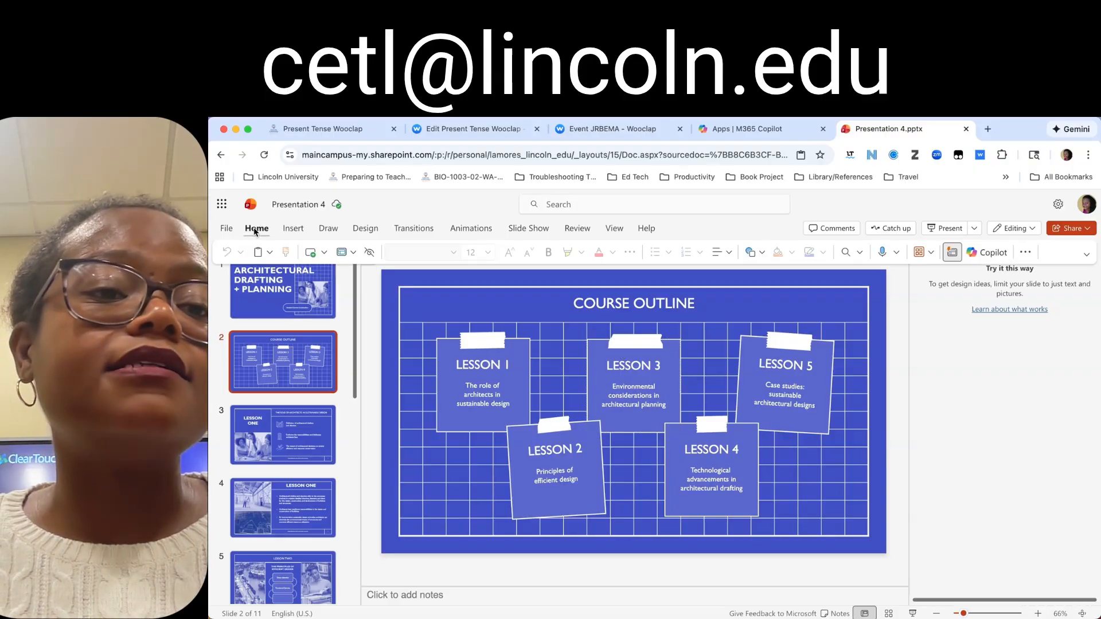
pyautogui.click(293, 228)
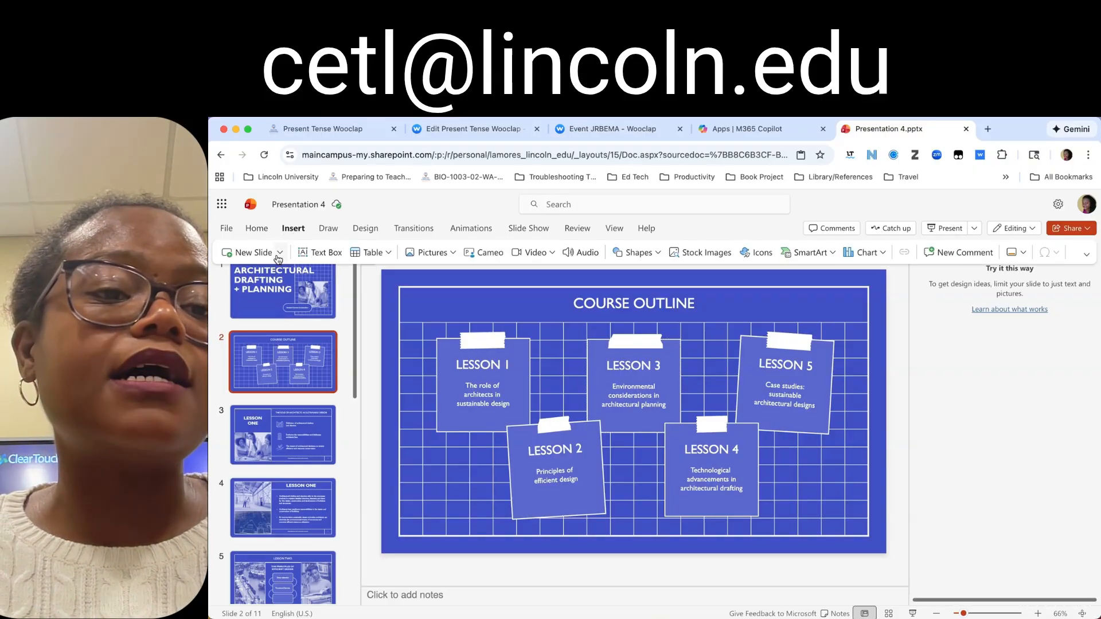
pyautogui.click(280, 253)
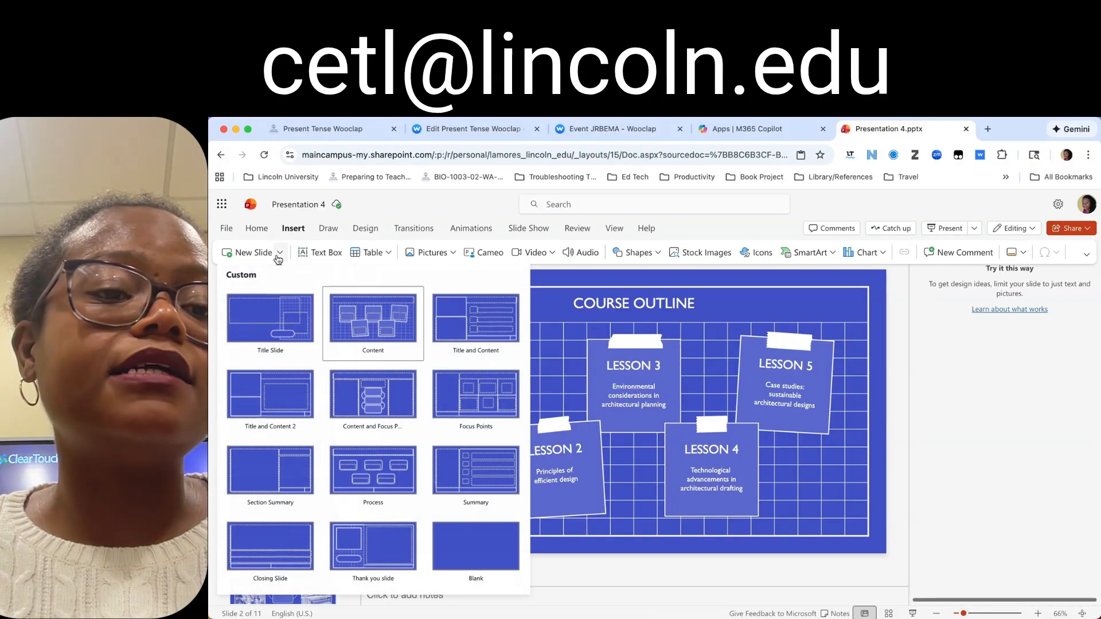
pyautogui.click(476, 546)
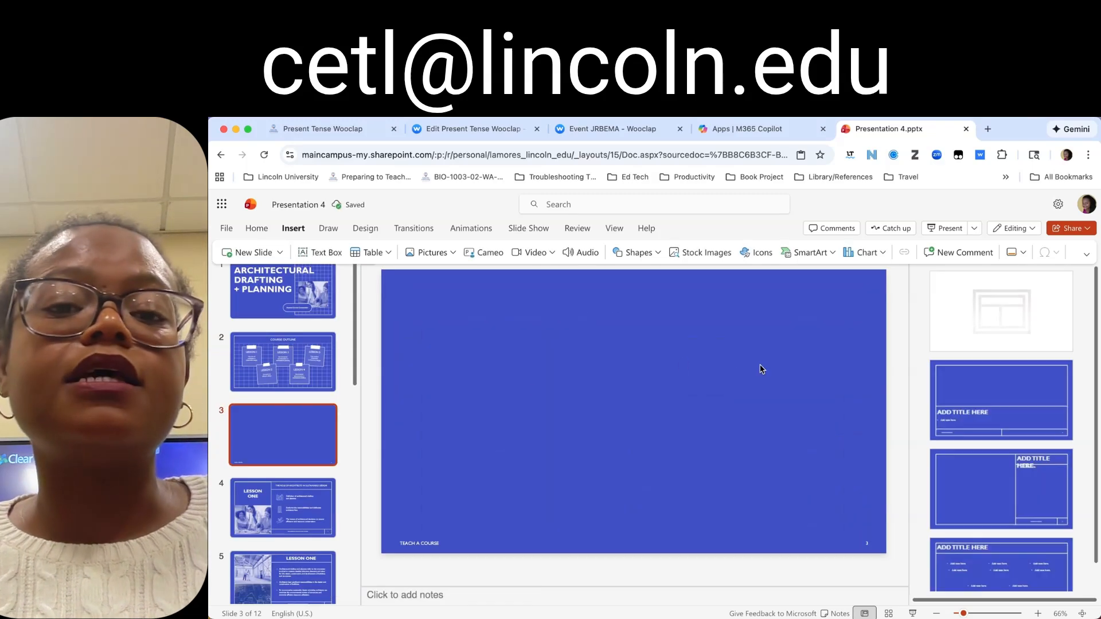
# Step: Search the add-ins for "wooclap" and insert the Wooclap add-in on the blank slide 3
pyautogui.click(669, 362)
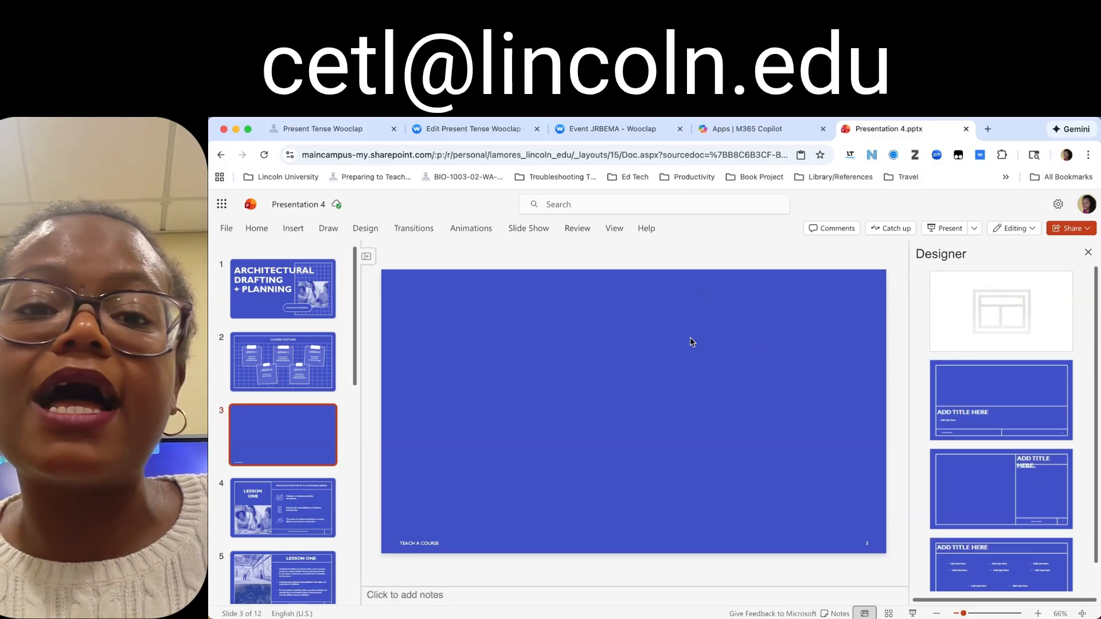
pyautogui.click(252, 230)
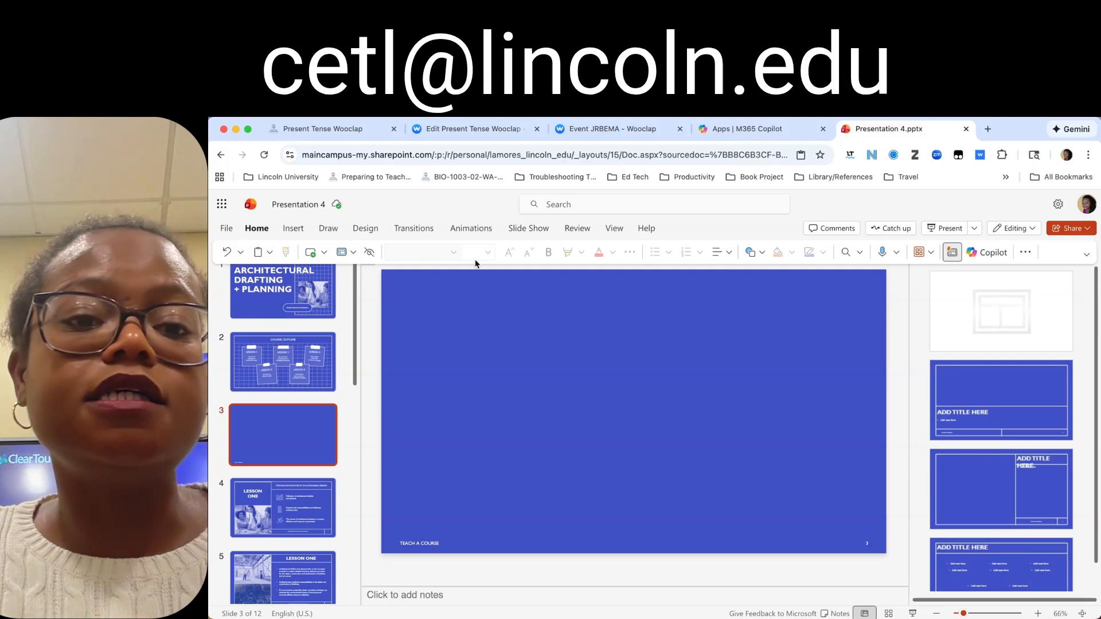
pyautogui.click(930, 256)
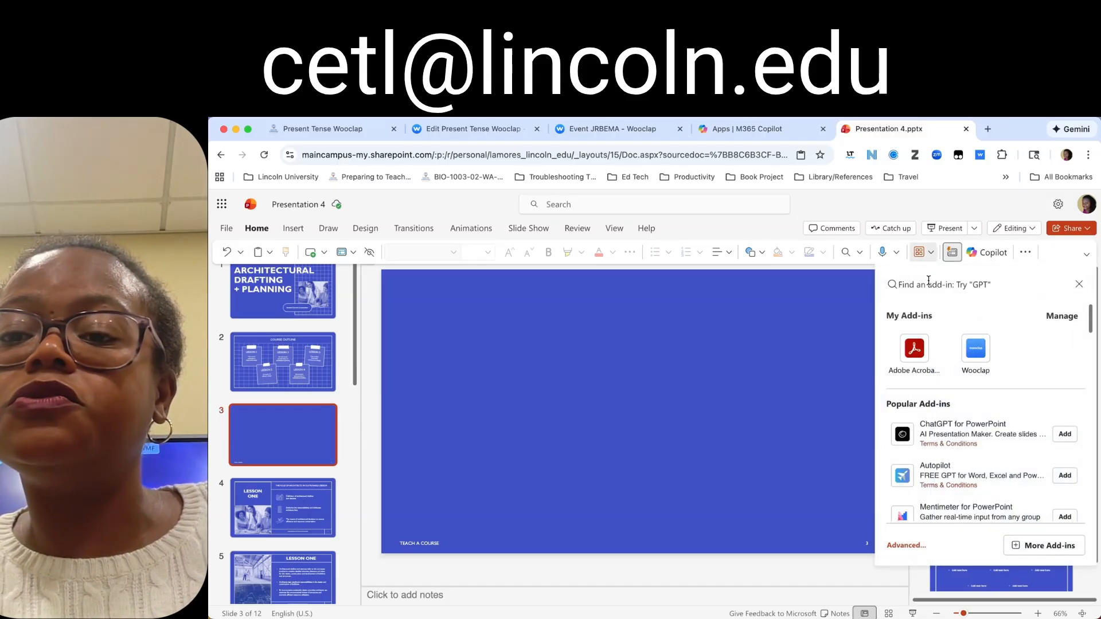
pyautogui.write('wooclap')
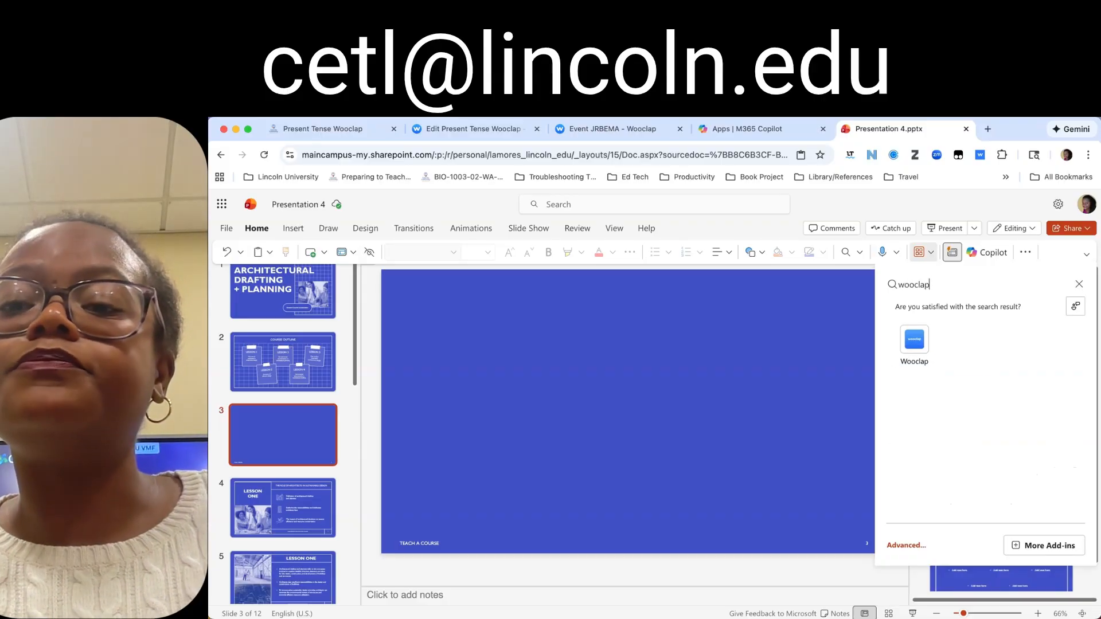
pyautogui.click(915, 342)
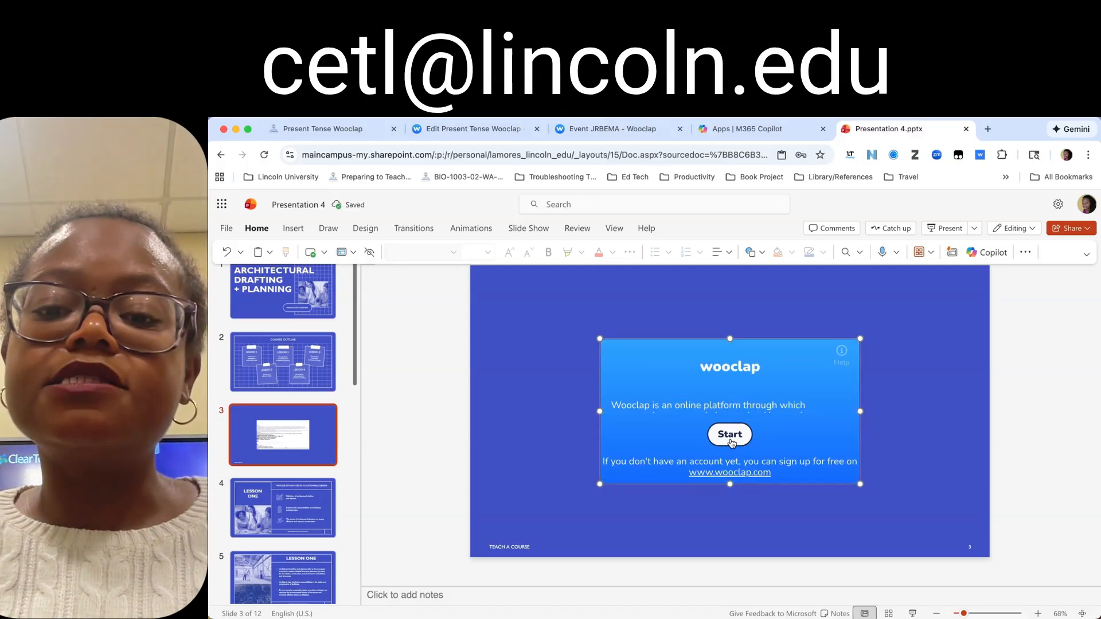
# Step: Log in to the Wooclap add-in through Single Sign-On, entering the computer account password to autofill the saved institutional email
pyautogui.click(730, 436)
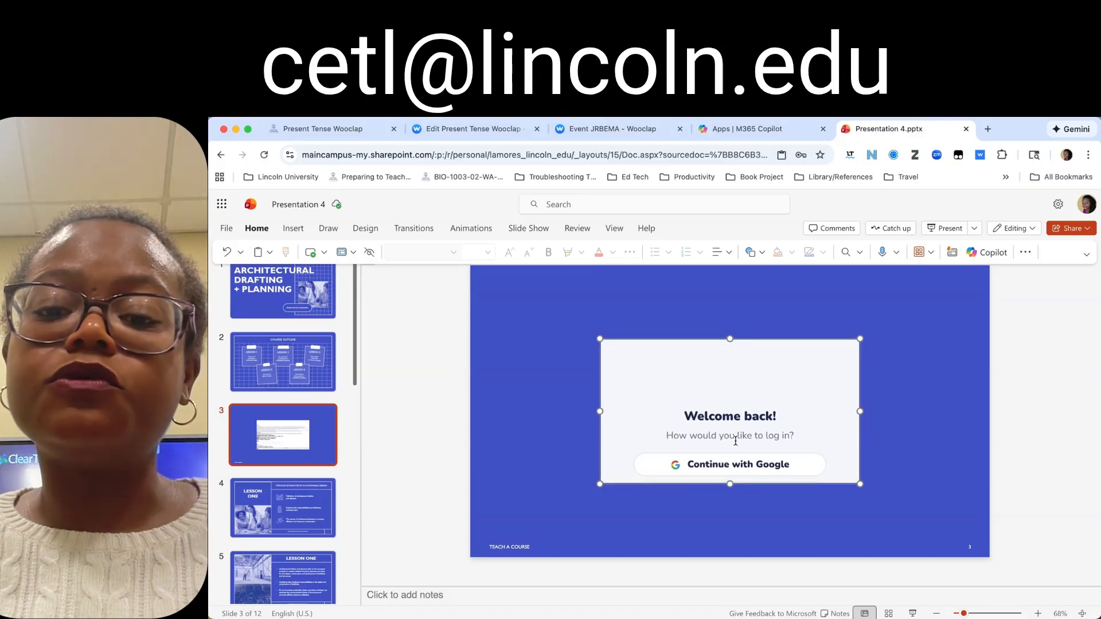
pyautogui.scroll(3, 735, 441)
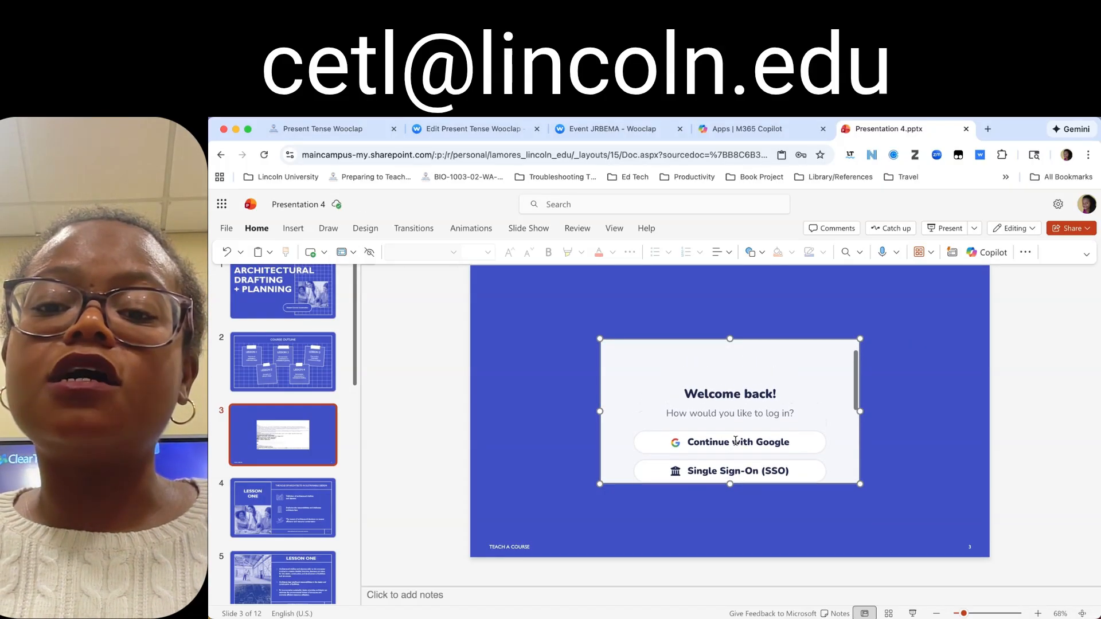
pyautogui.scroll(-2, 737, 435)
pyautogui.scroll(-2, 737, 429)
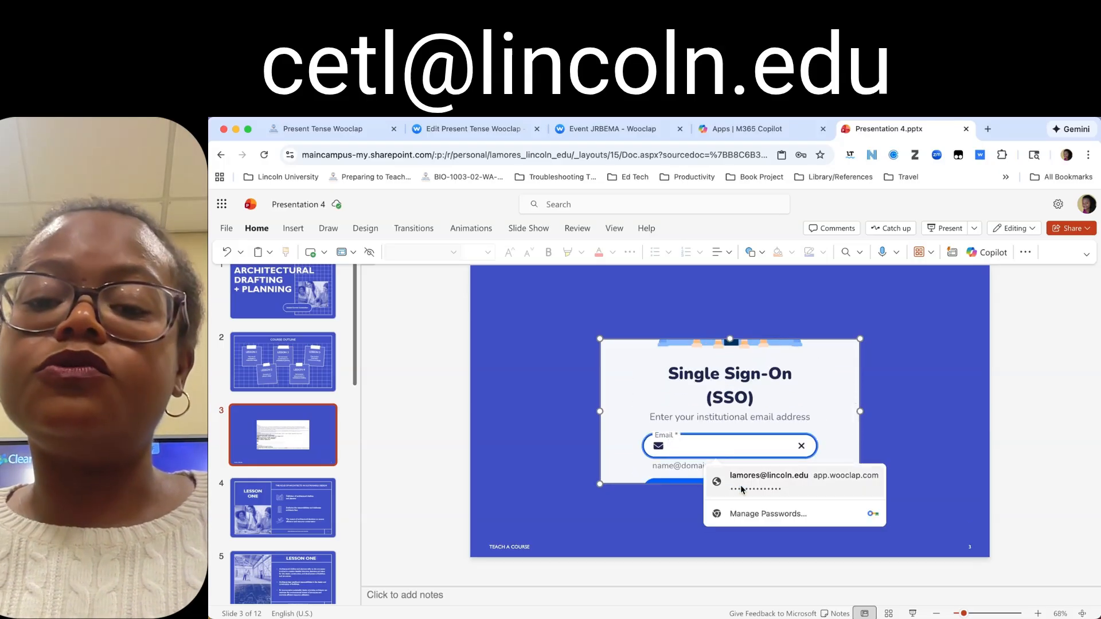
pyautogui.click(742, 489)
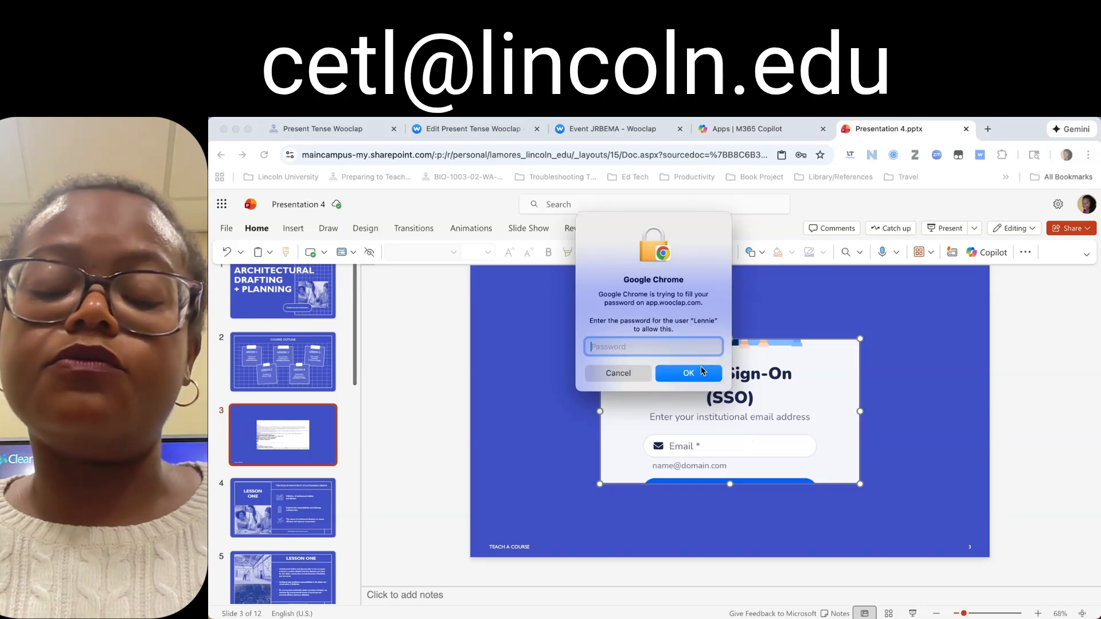
pyautogui.write('••••••••')
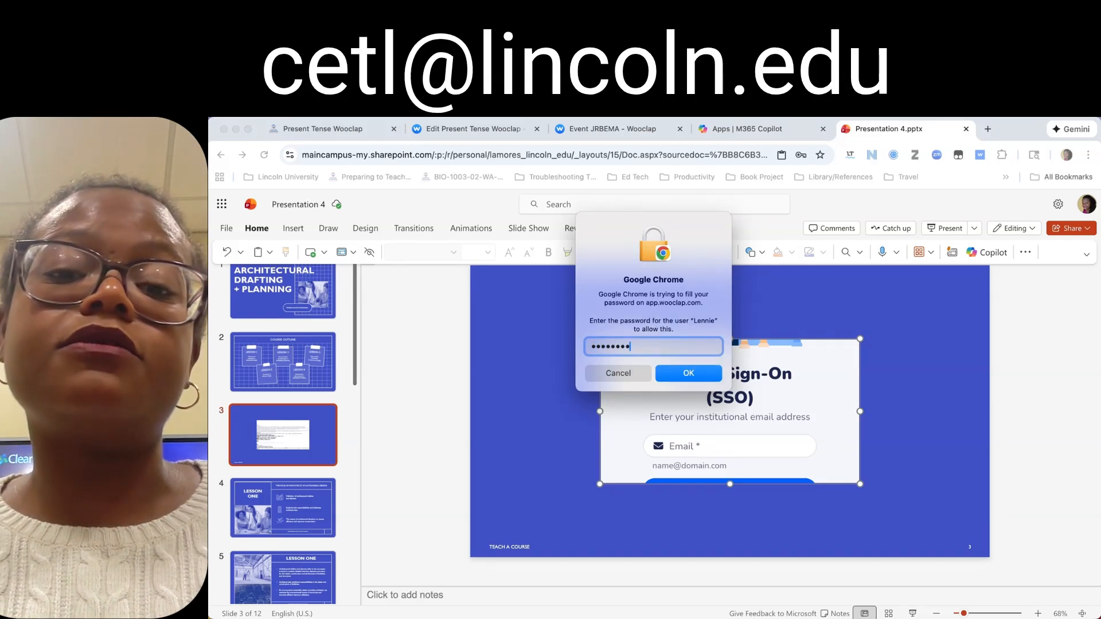
pyautogui.press('Return')
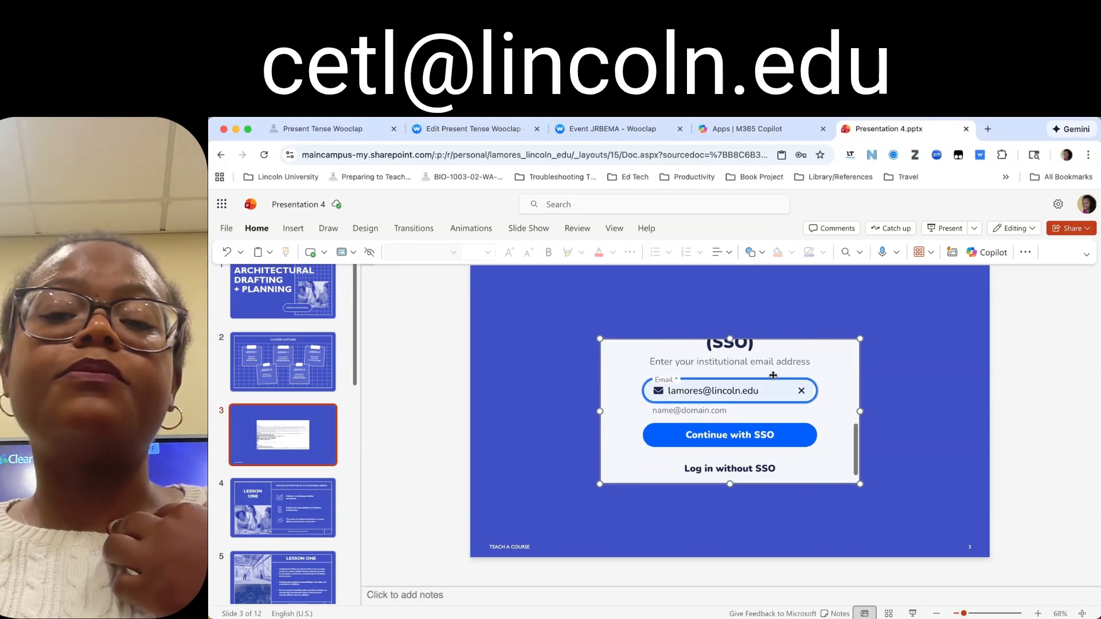
pyautogui.click(748, 438)
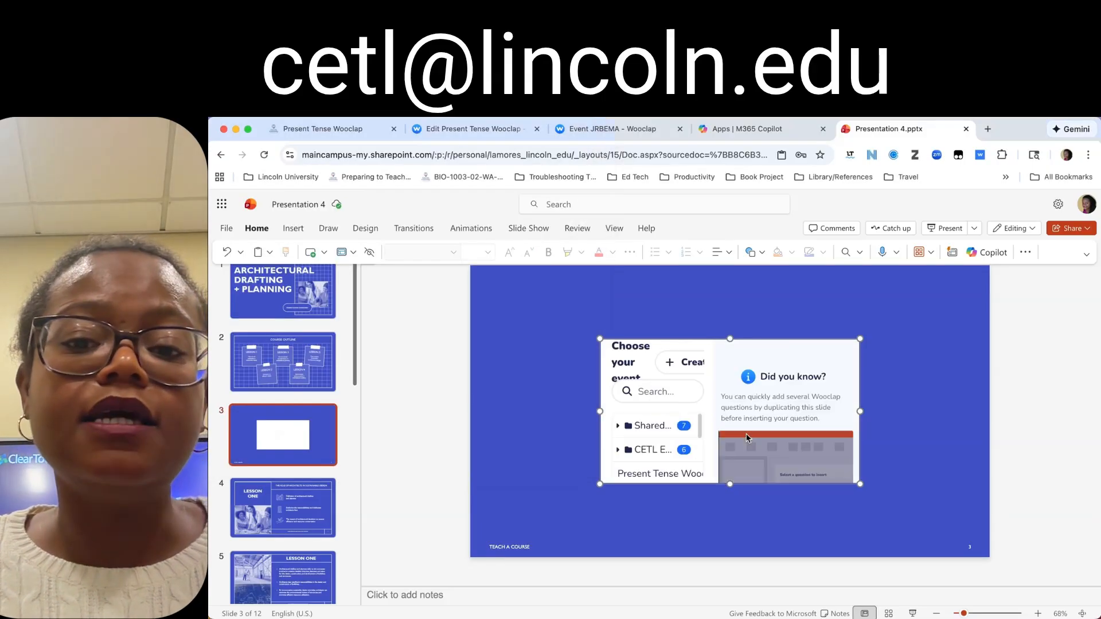
# Step: Enlarge the Wooclap frame to fill slide 3 and load the question "What is the present tense?" from the Present Tense Wooclap event
pyautogui.moveTo(861, 483); pyautogui.dragTo(991, 535)
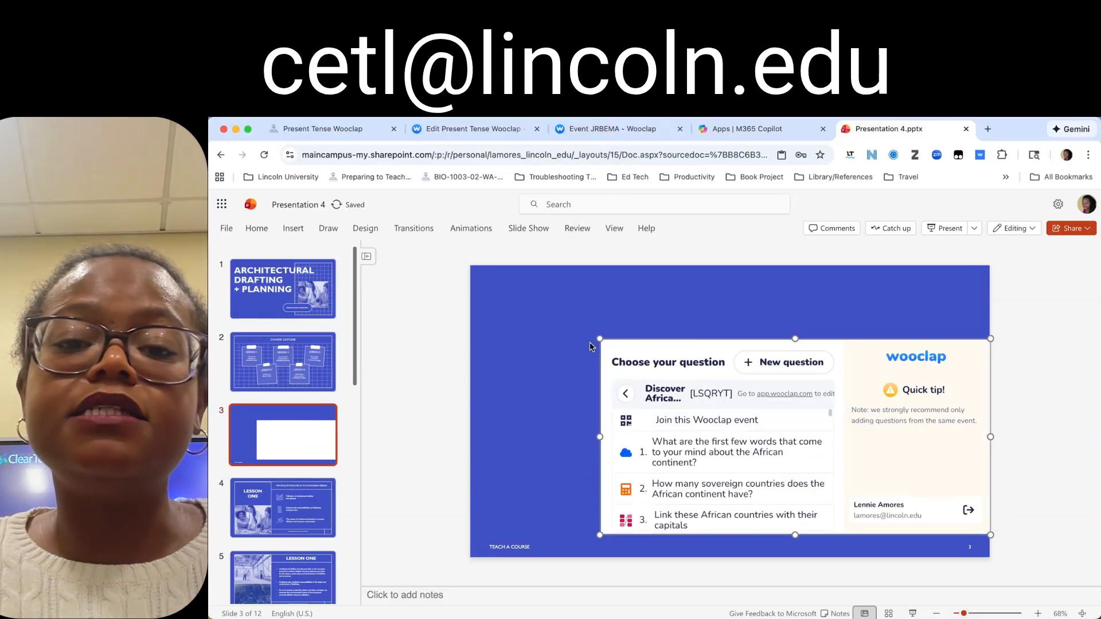
pyautogui.moveTo(599, 335); pyautogui.dragTo(475, 268)
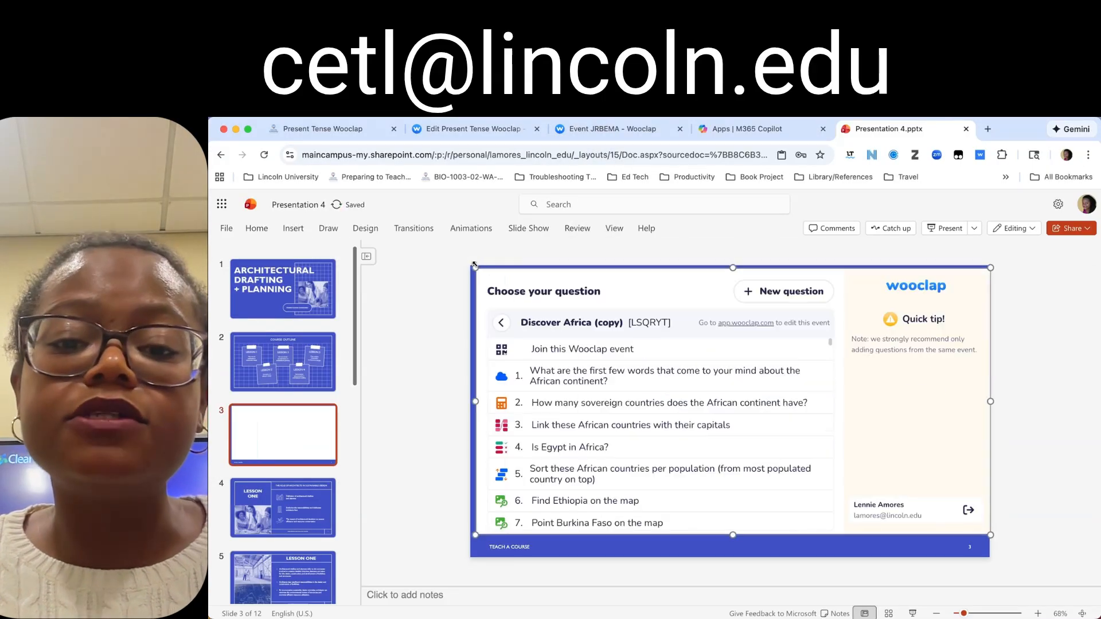
pyautogui.click(501, 322)
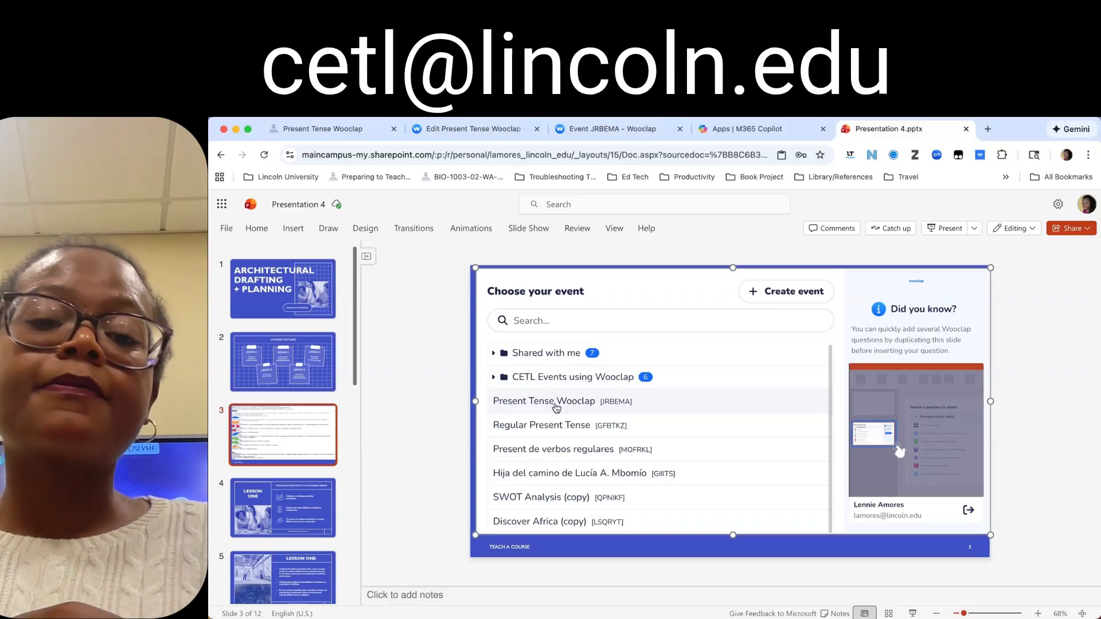
pyautogui.click(555, 403)
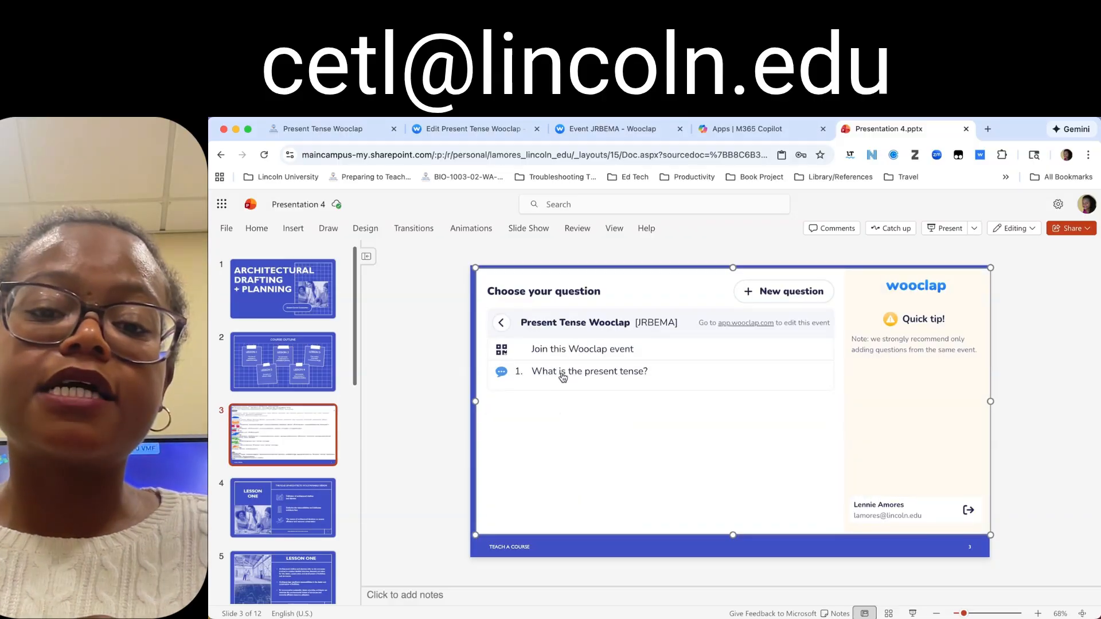
pyautogui.click(562, 377)
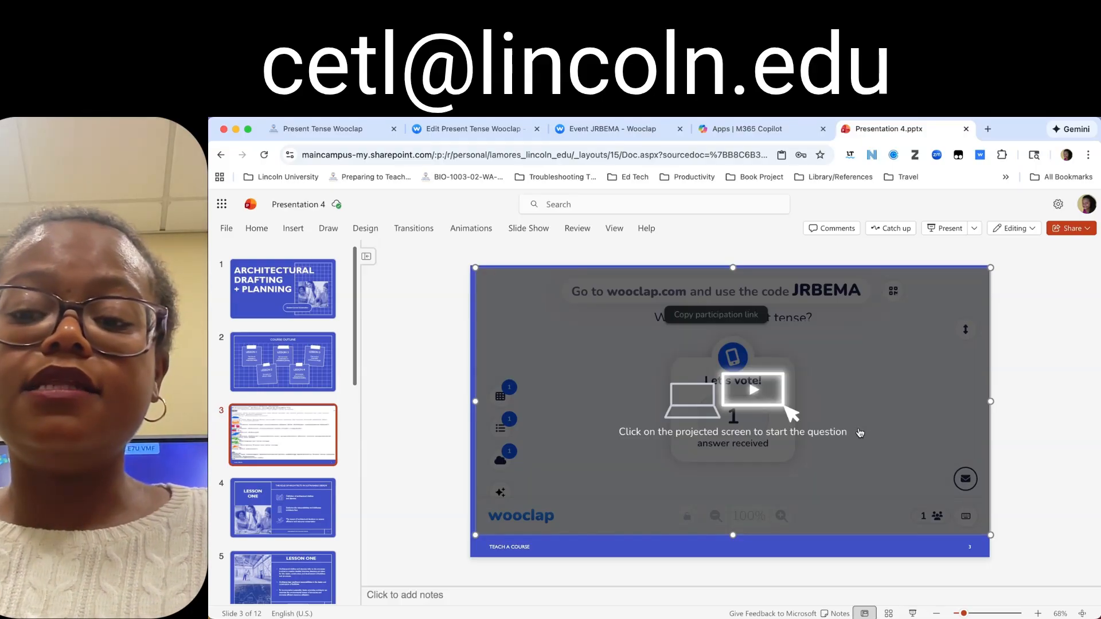
pyautogui.moveTo(990, 536); pyautogui.dragTo(985, 558)
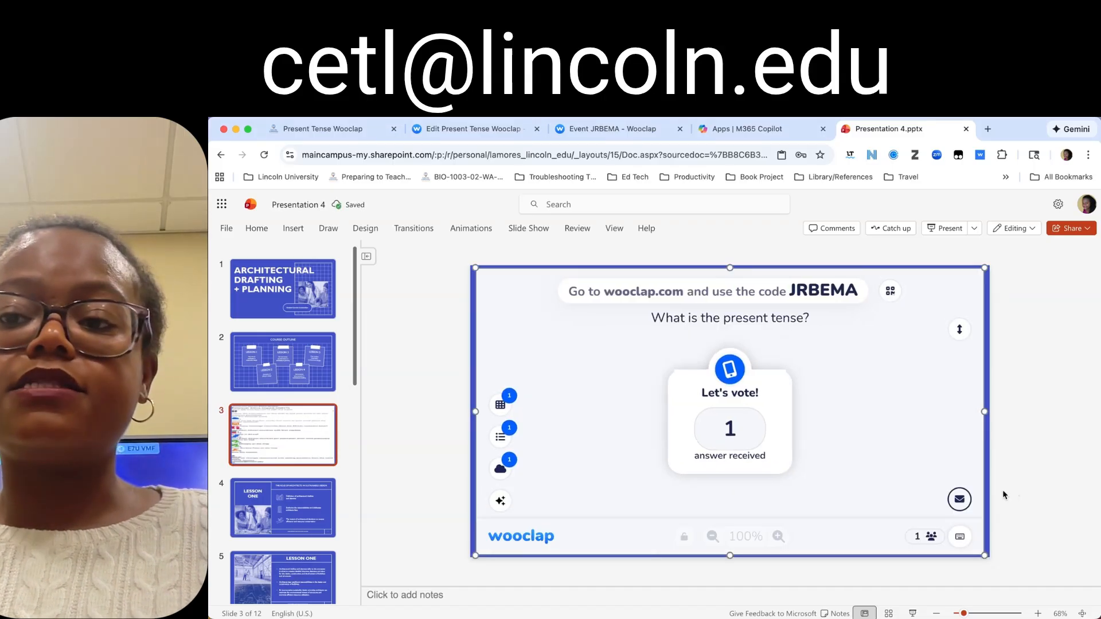
# Step: Present the slide show from the title slide through the embedded Wooclap question to the Lesson One slide, and exit it
pyautogui.click(247, 289)
pyautogui.click(944, 228)
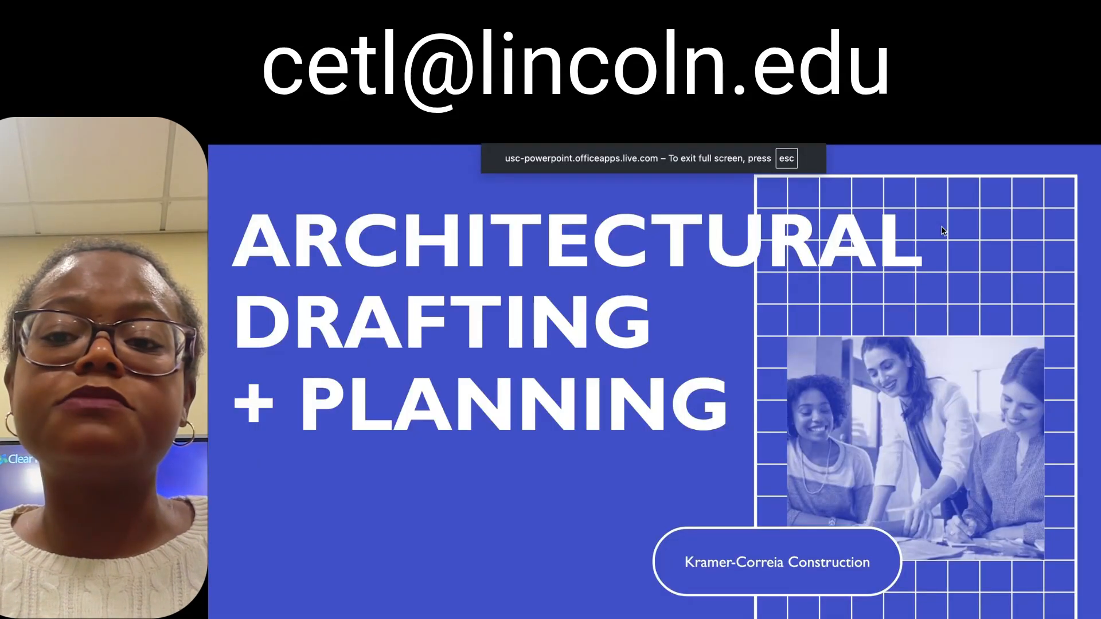
pyautogui.click(943, 231)
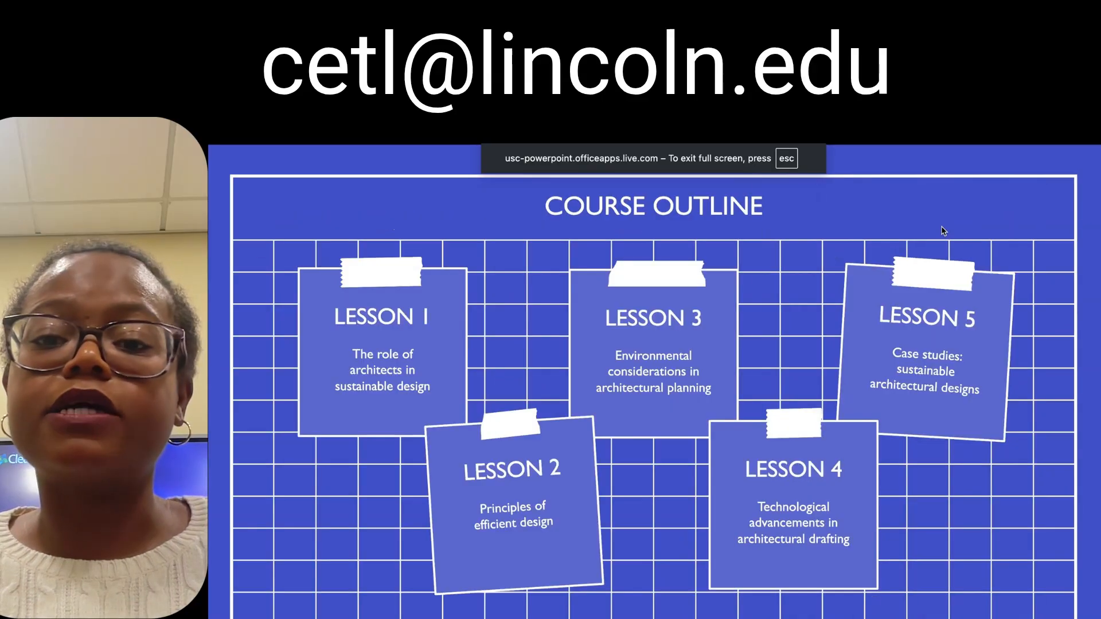
pyautogui.click(943, 230)
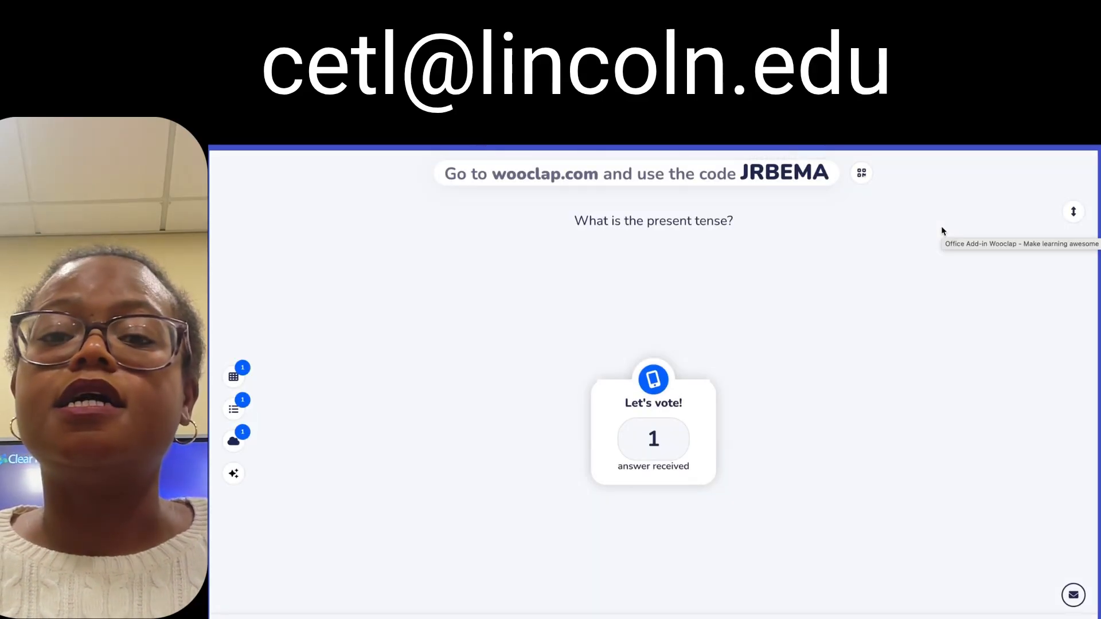
pyautogui.press('Escape')
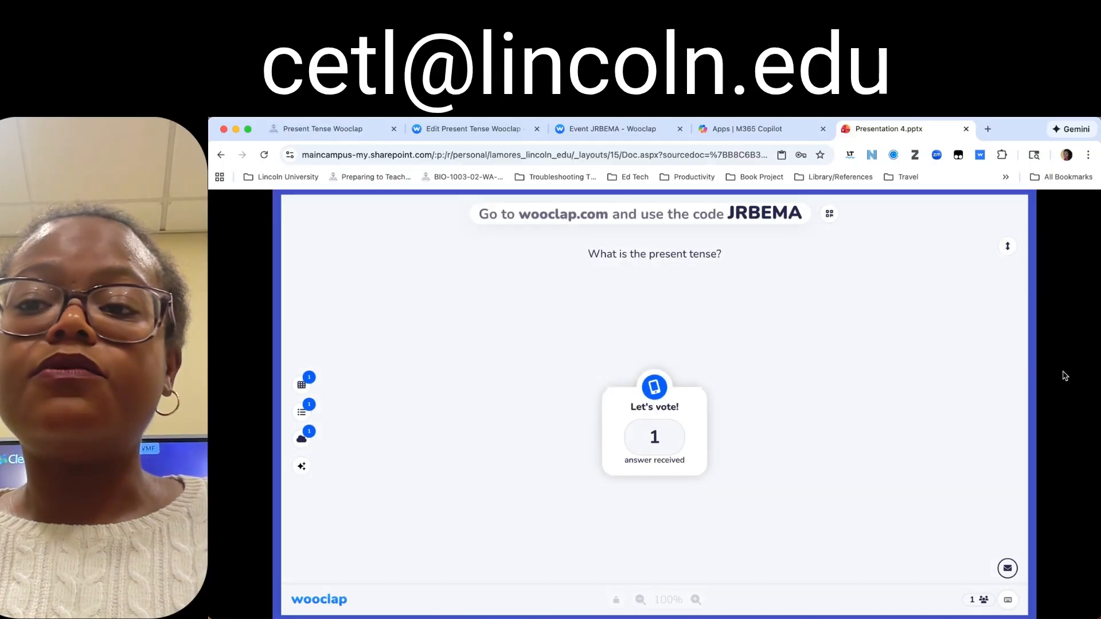
pyautogui.press('Right')
pyautogui.press('Escape')
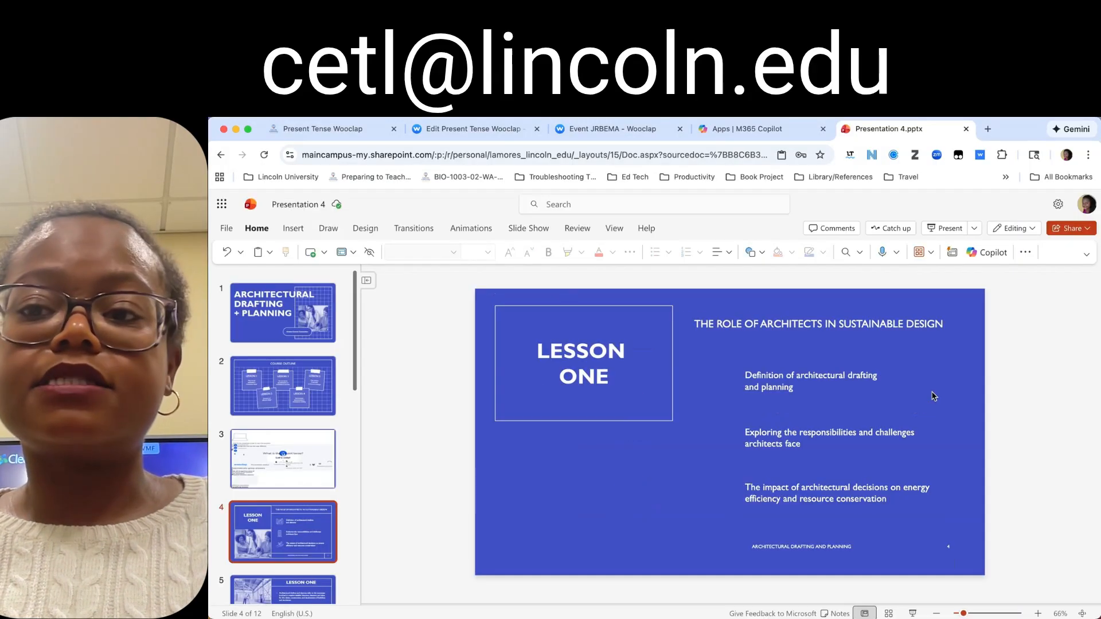
# Step: Return to the embedded Wooclap question on slide 3
pyautogui.press('pageup')
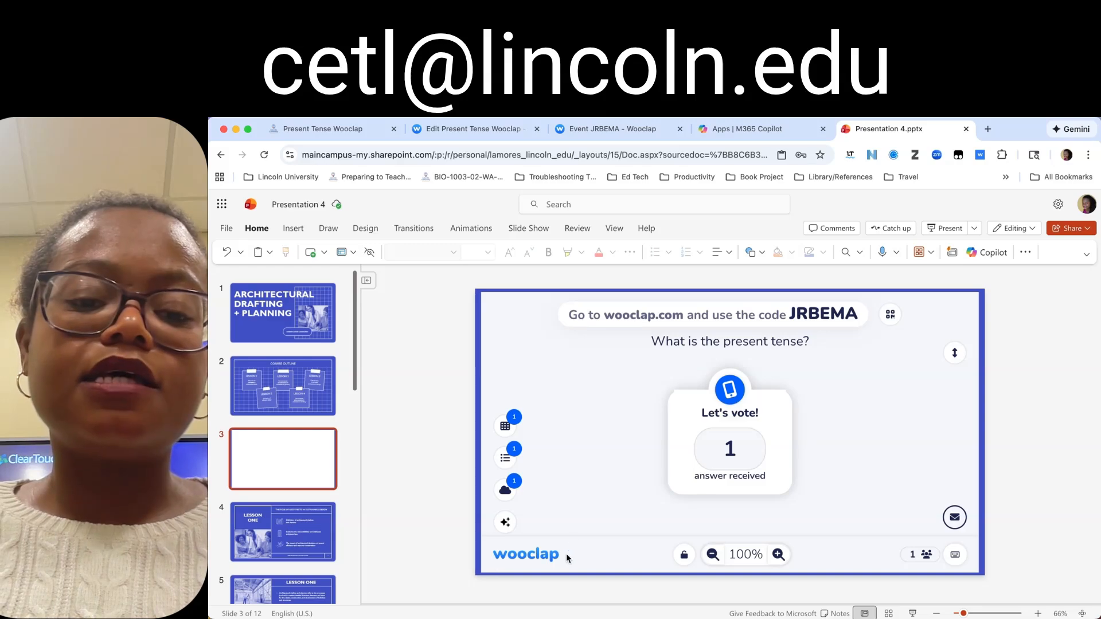
pyautogui.moveTo(566, 555); pyautogui.dragTo(609, 474)
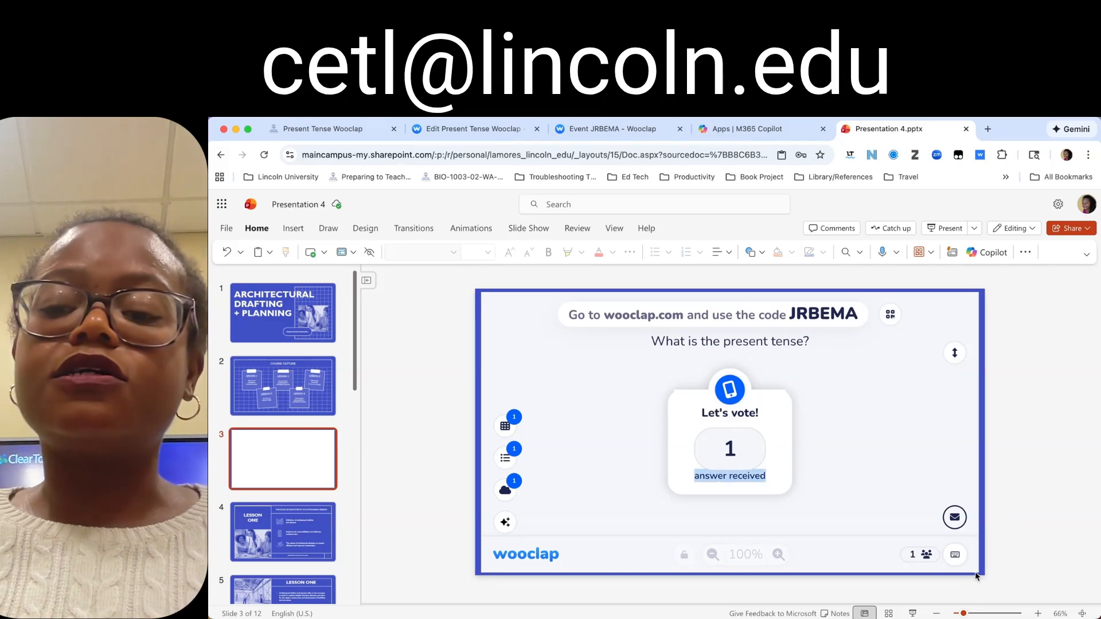